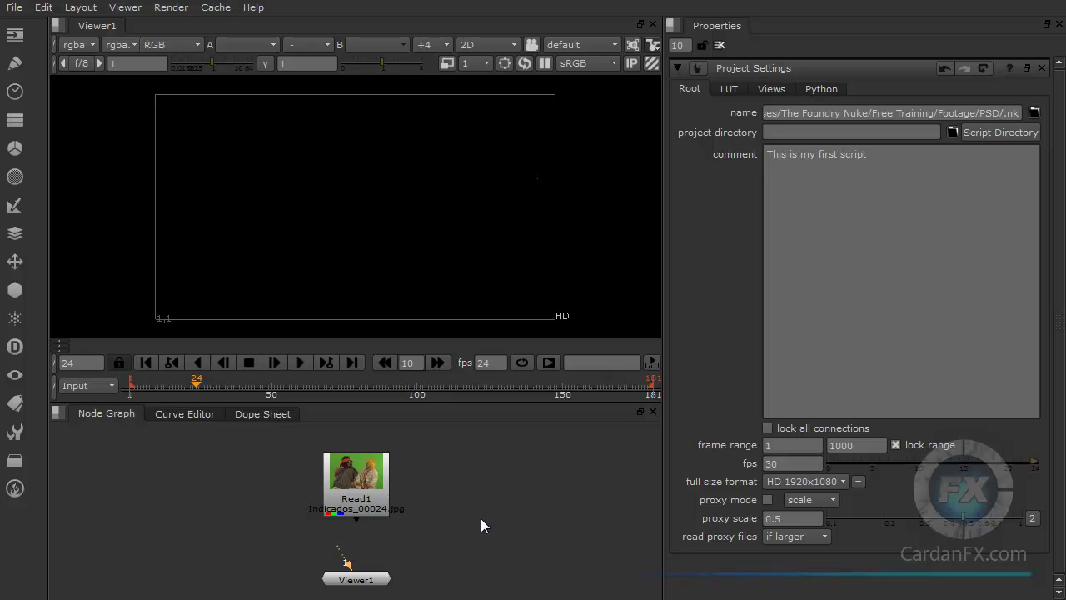
Connect Viewer1 to the Read1 footage node, play the clip and stop it at frame 82.
drag(379, 499, 376, 482)
drag(374, 580, 353, 496)
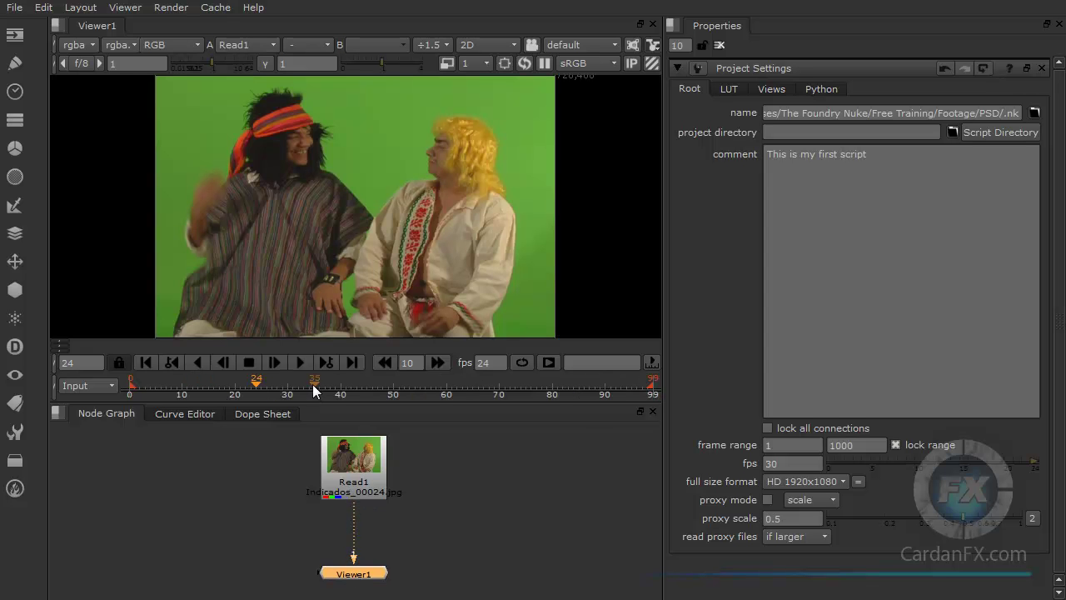
click(301, 362)
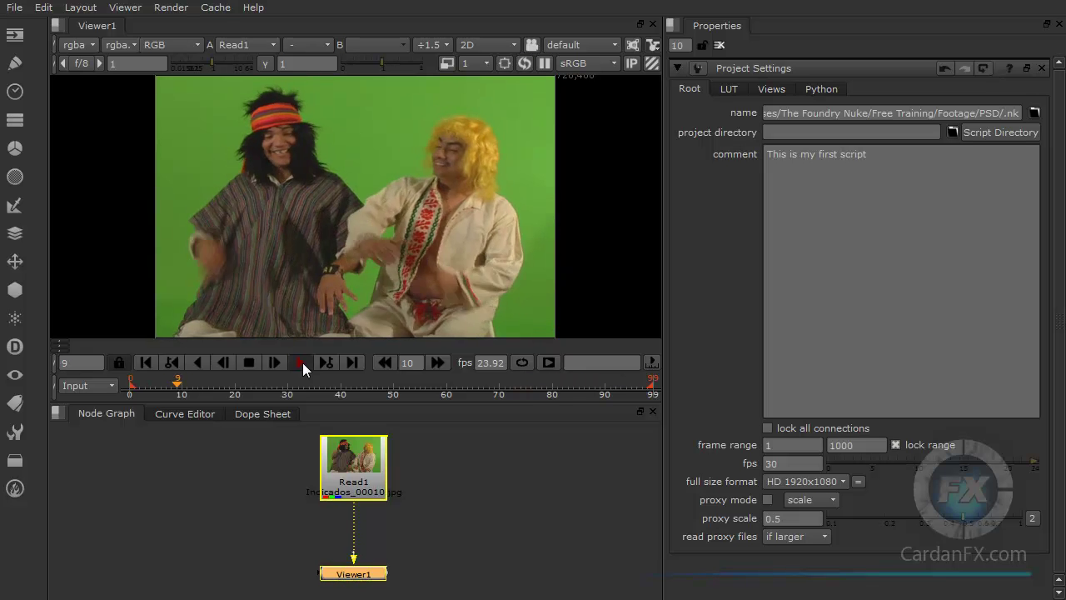
click(249, 363)
drag(353, 462, 353, 457)
click(458, 509)
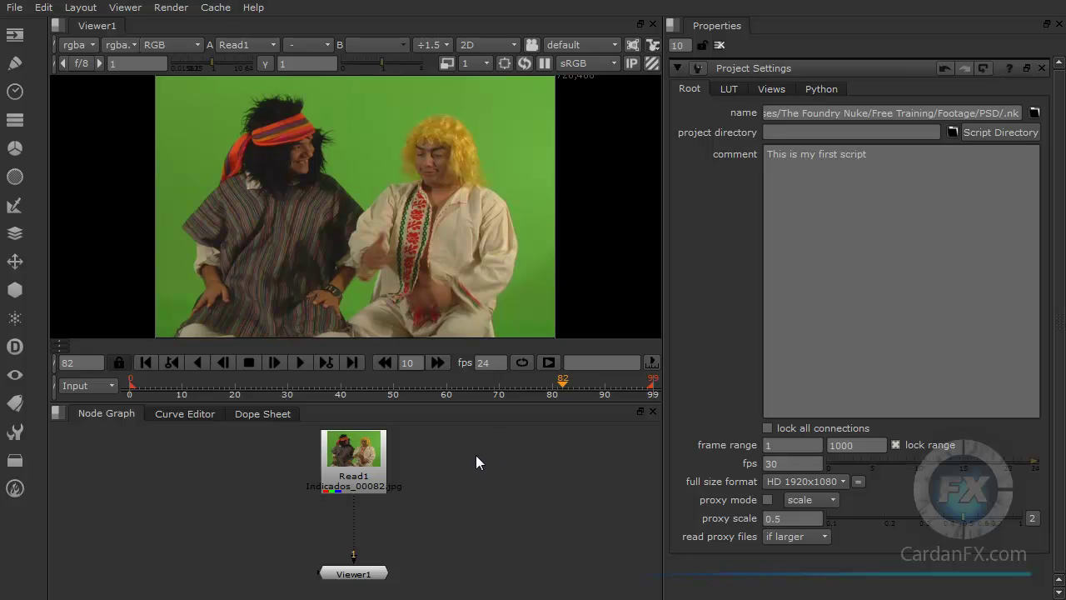
click(368, 458)
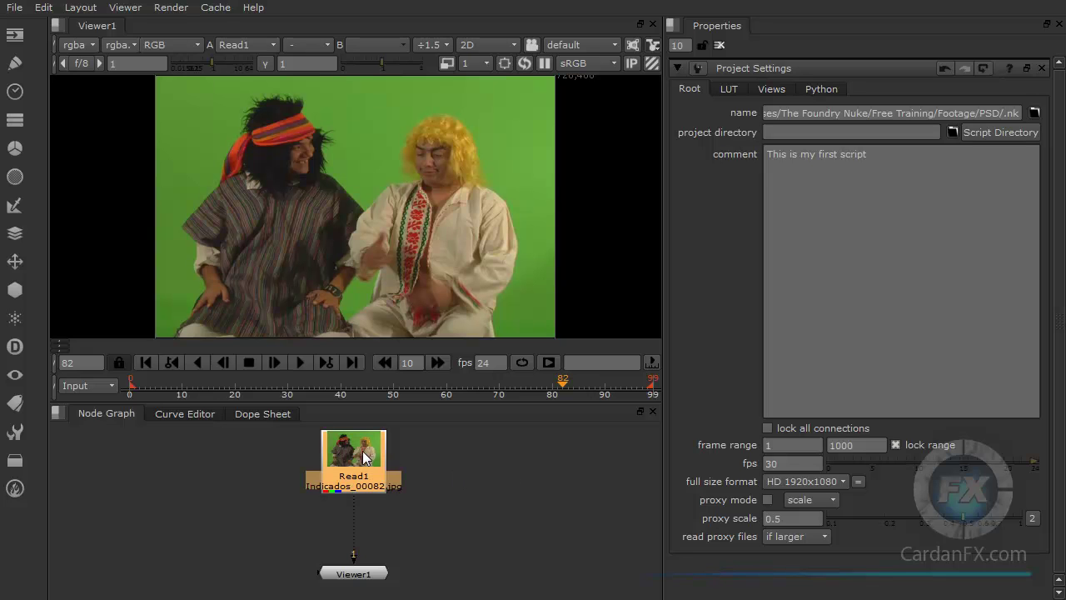
drag(365, 460, 364, 452)
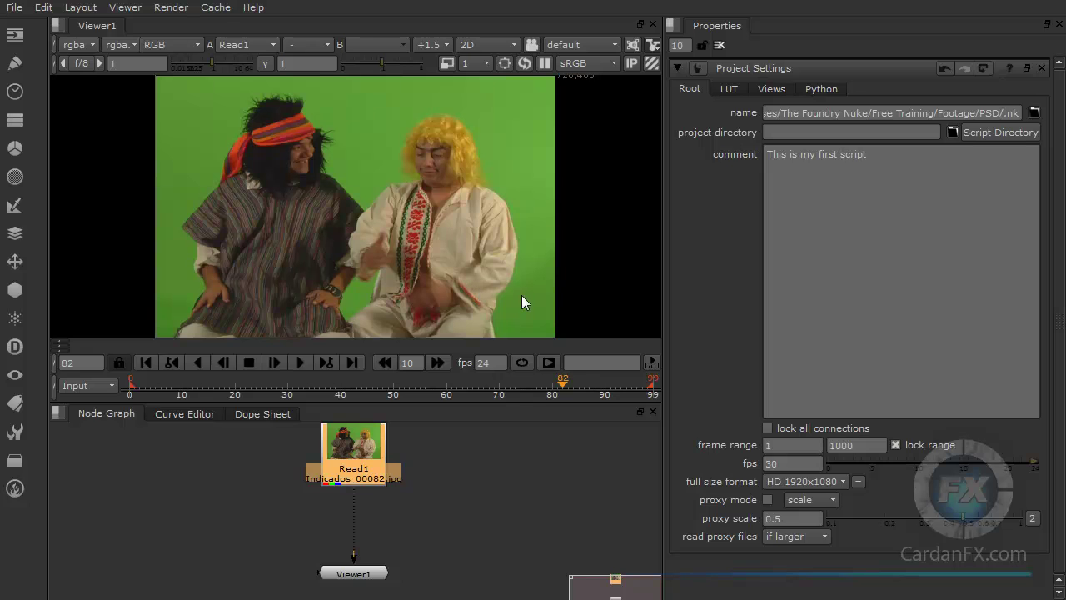
click(562, 486)
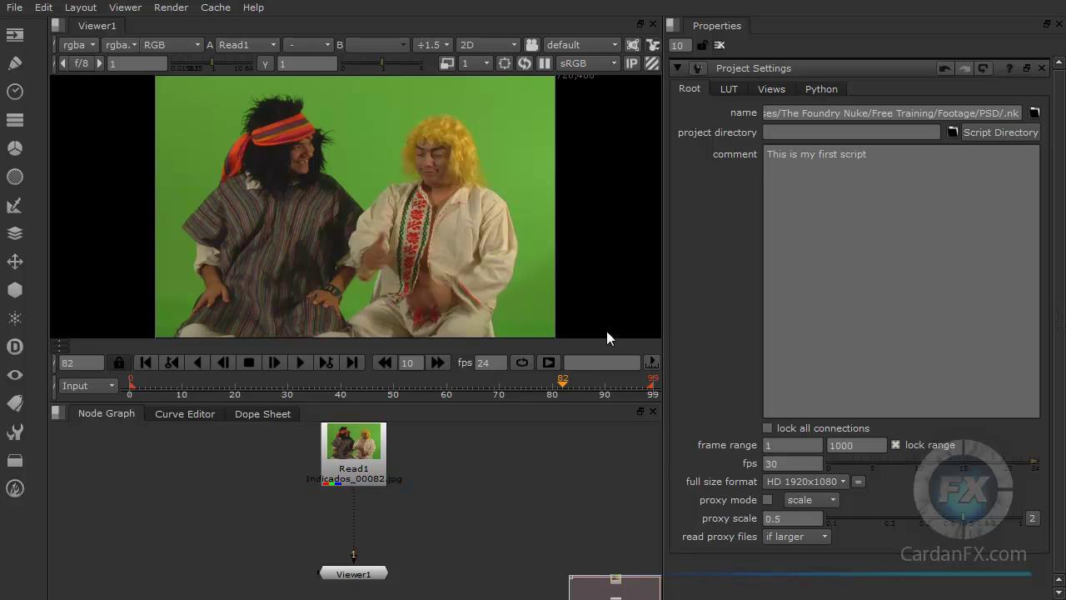
scroll(569, 177, down, 2)
scroll(583, 179, up, 1)
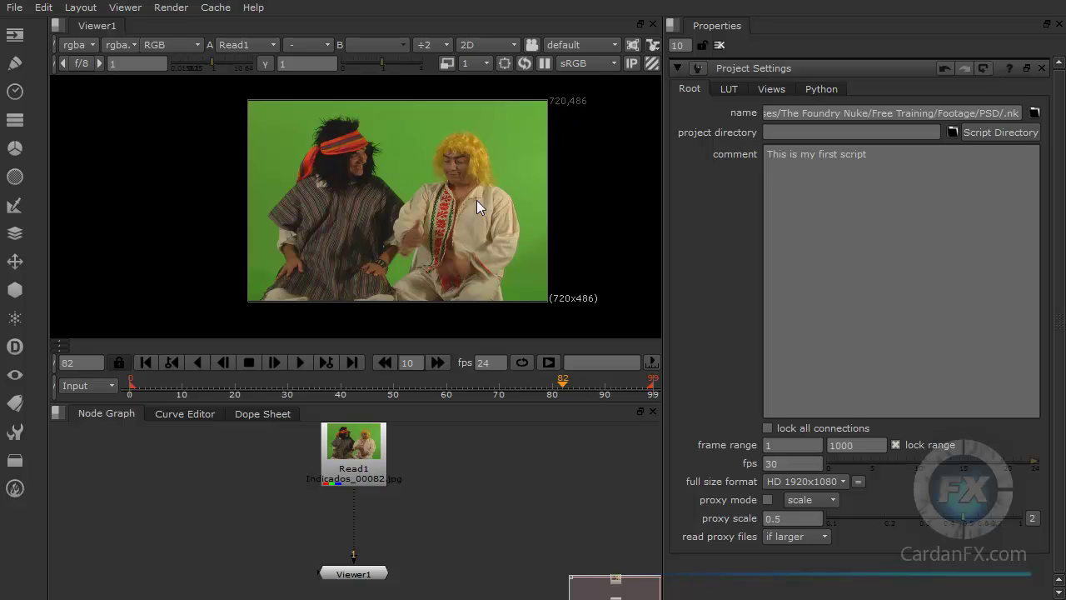
scroll(476, 204, up, 1)
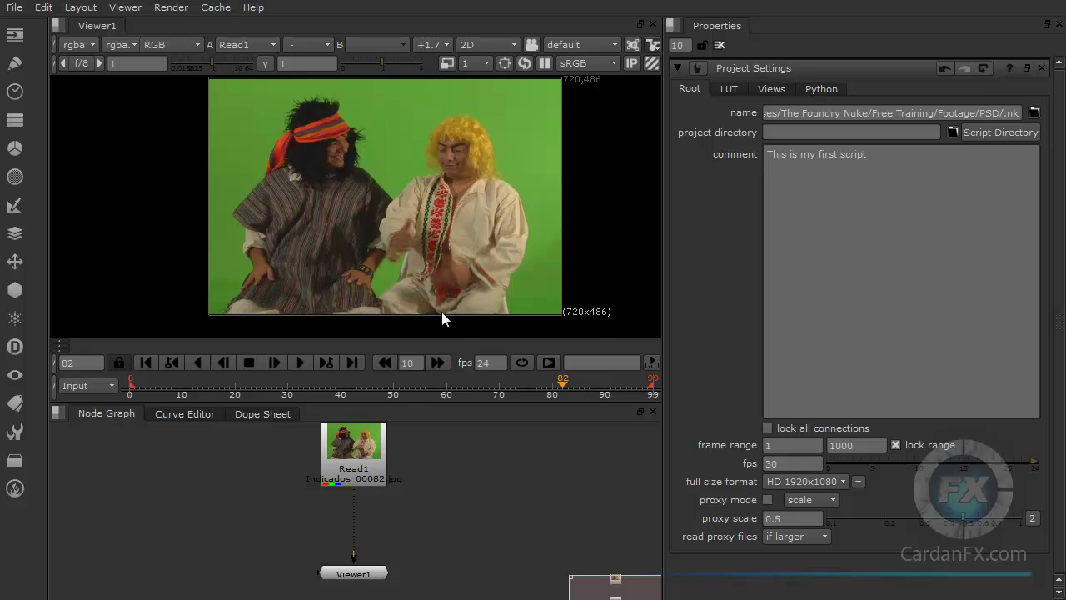
drag(354, 441, 354, 454)
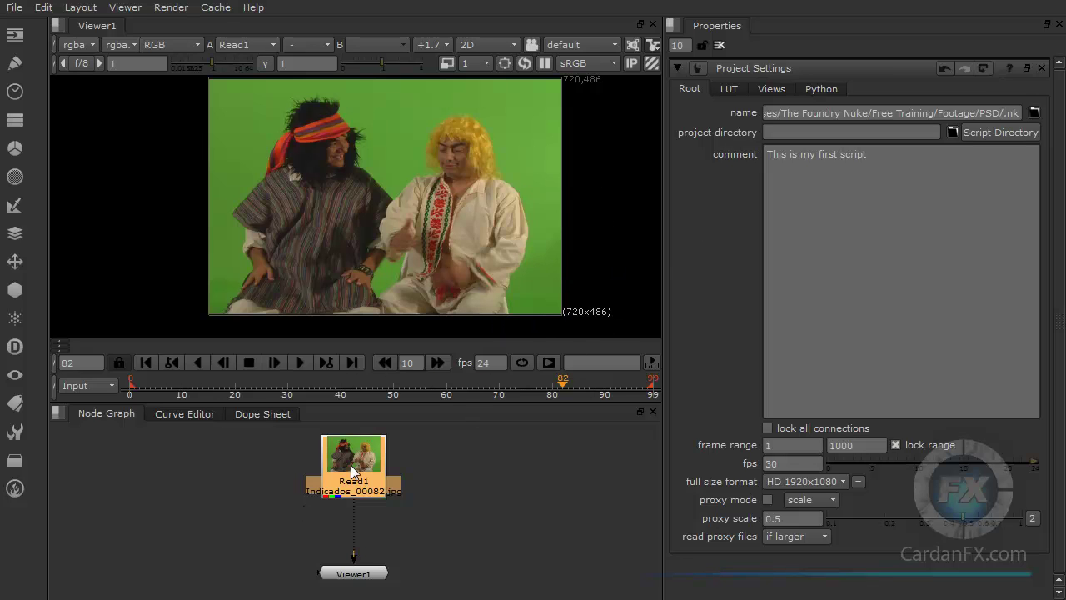
Add a Reformat node and insert it between the Read1 footage and Viewer1.
click(440, 525)
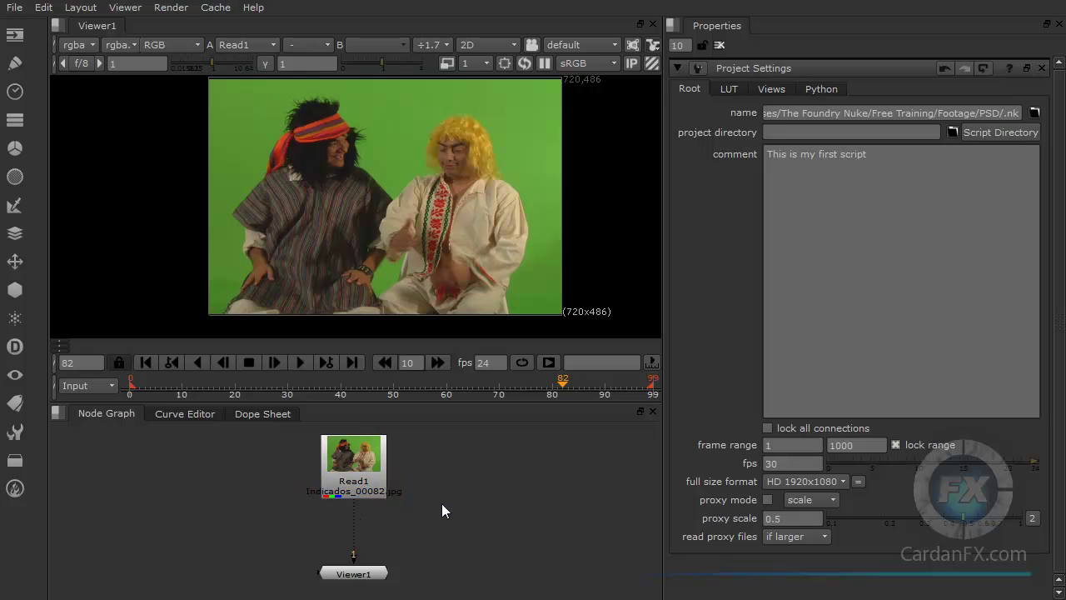
key(Tab)
text(re)
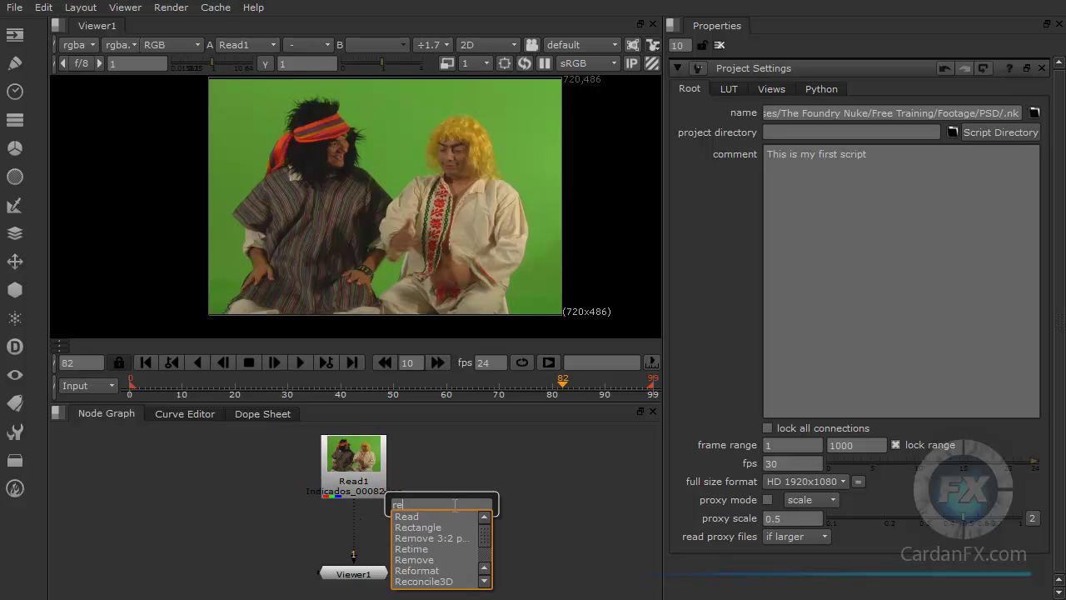
click(430, 569)
drag(439, 527, 353, 521)
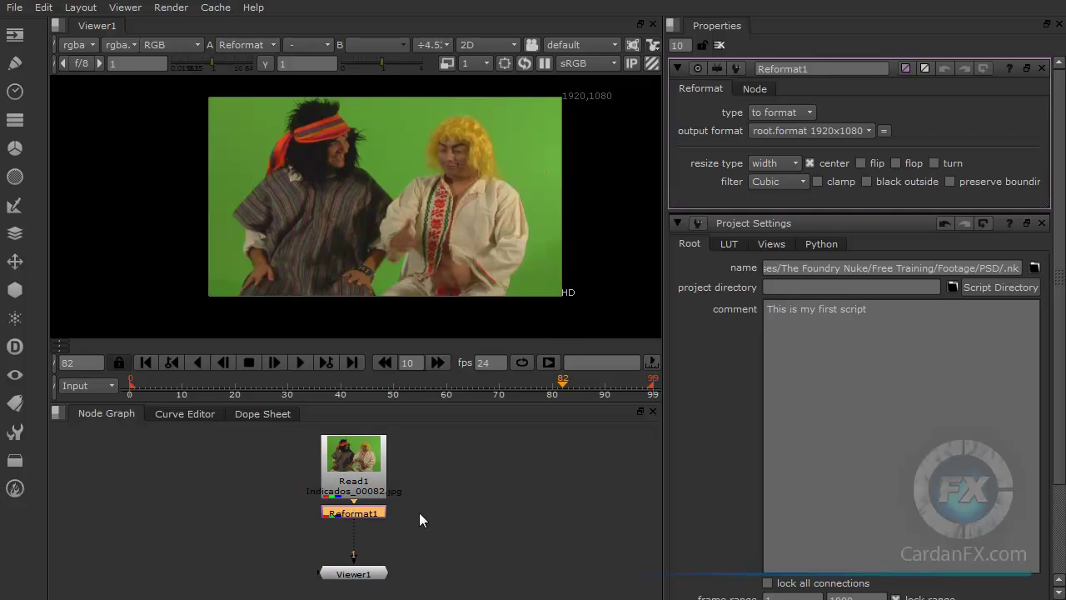
mouse_move(345, 582)
mouse_down()
mouse_move(463, 577)
mouse_move(345, 578)
mouse_up()
Add a Merge node beside Reformat1 and connect its A input to Reformat1.
click(470, 521)
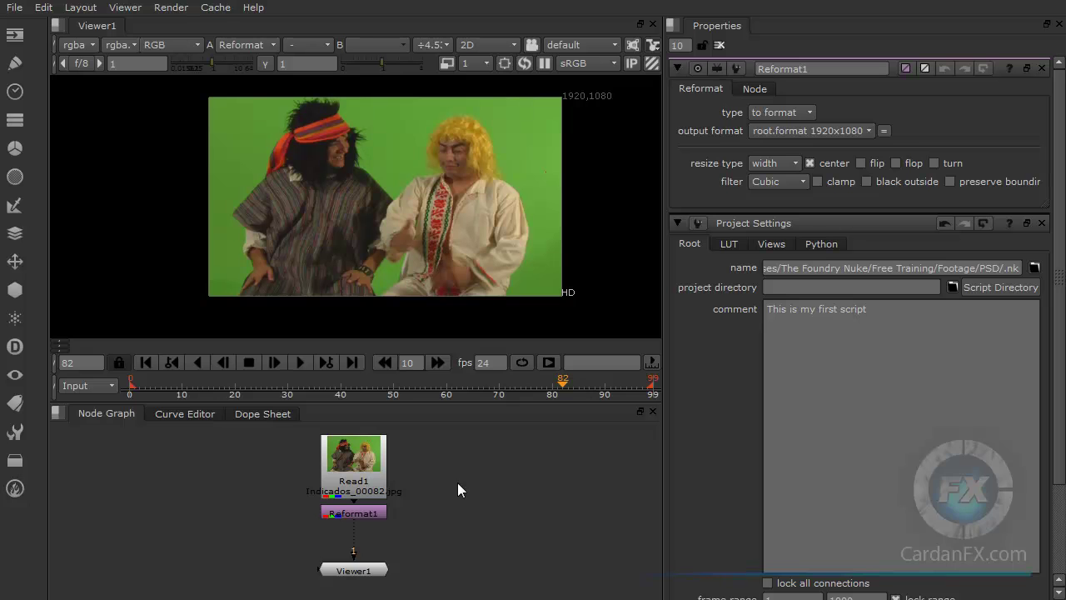
key(m)
key(r)
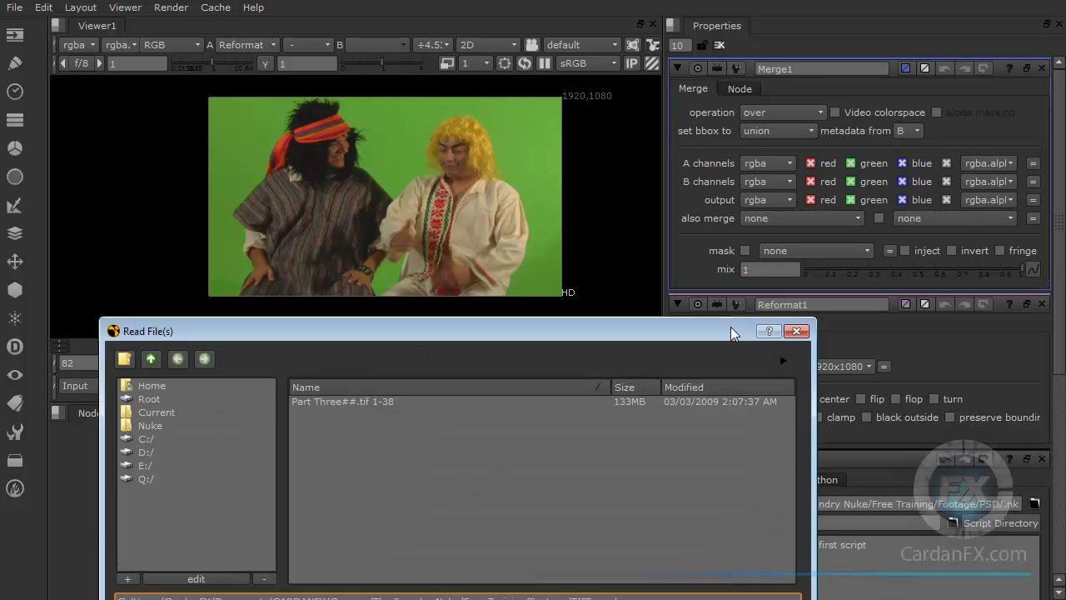
click(797, 331)
drag(438, 482, 374, 513)
click(498, 458)
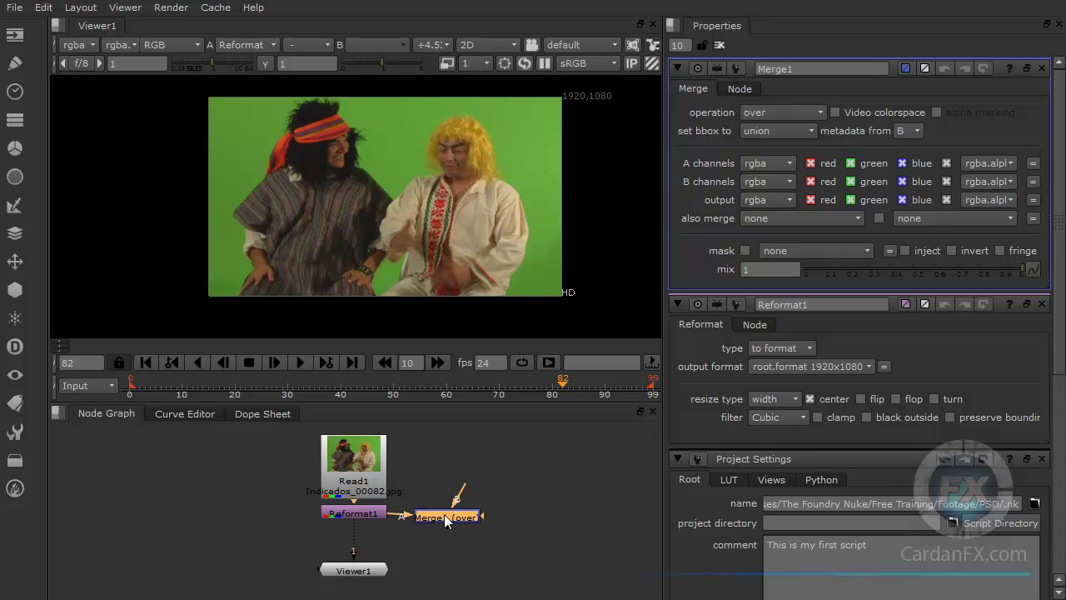
Place Viewer1 below the Merge node and connect it to the Merge output.
drag(444, 514, 449, 510)
drag(354, 551, 356, 564)
drag(446, 524, 458, 573)
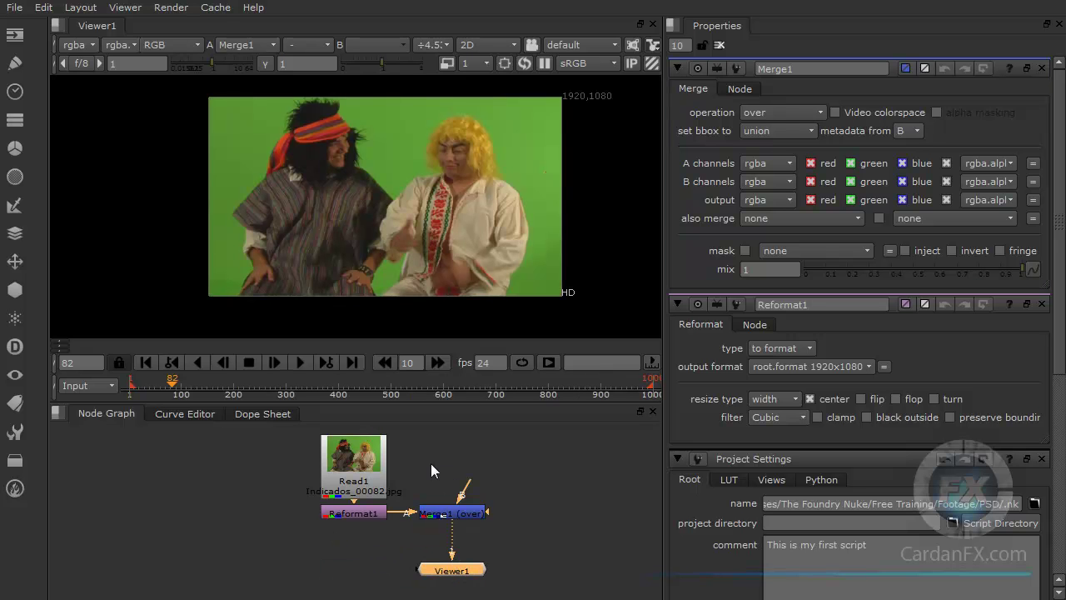
click(490, 463)
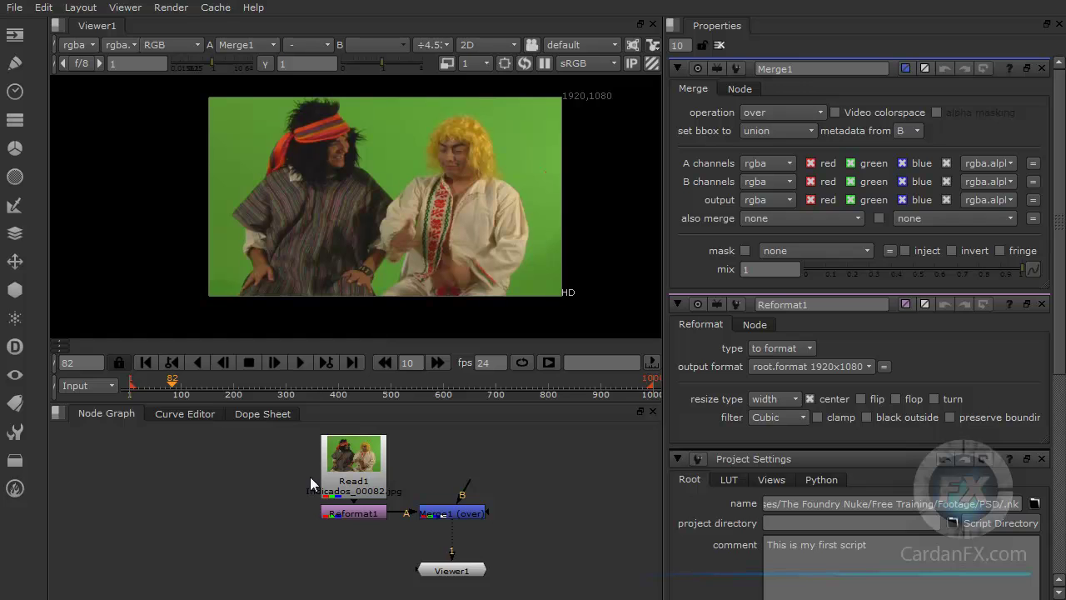
Add an unconnected Radial node and place it on the side of Read1 opposite the Merge node.
click(16, 65)
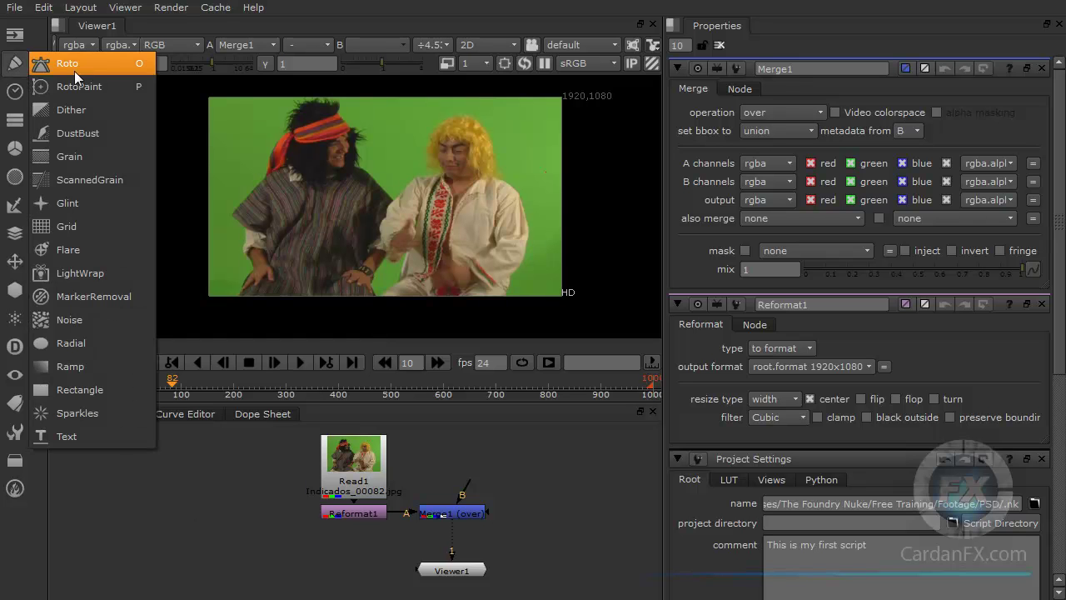
click(78, 343)
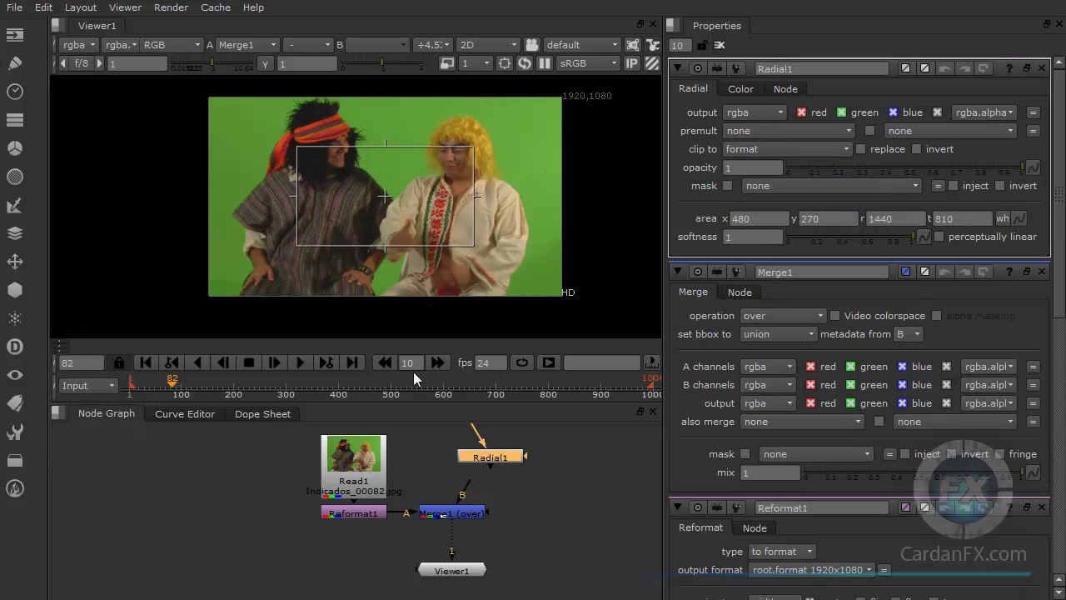
drag(510, 463, 233, 511)
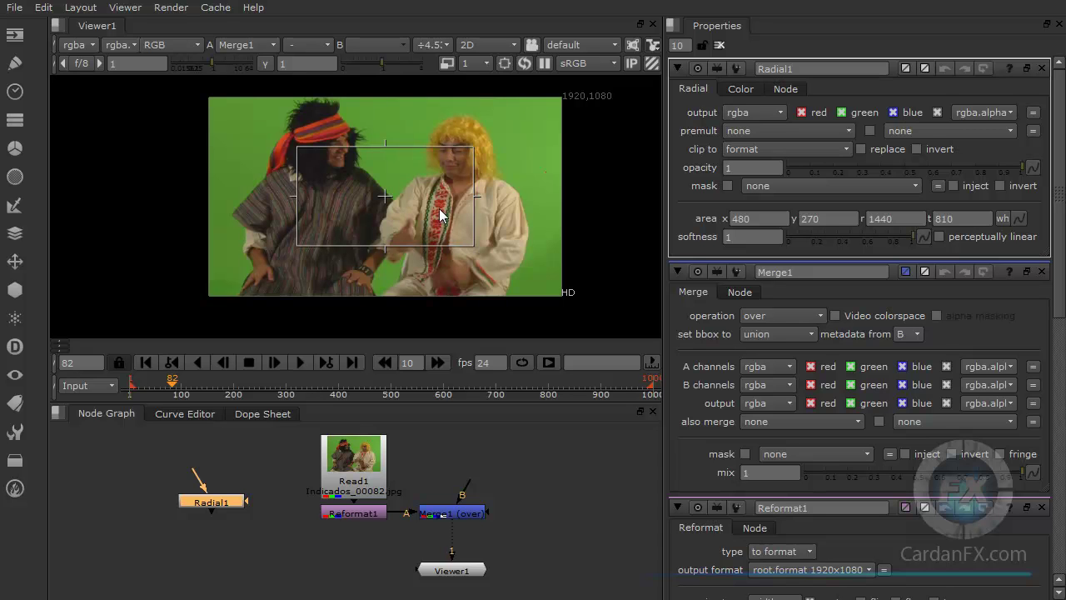
Disable the Reformat1 node to compare the footage at its original size, and enable it again.
click(358, 514)
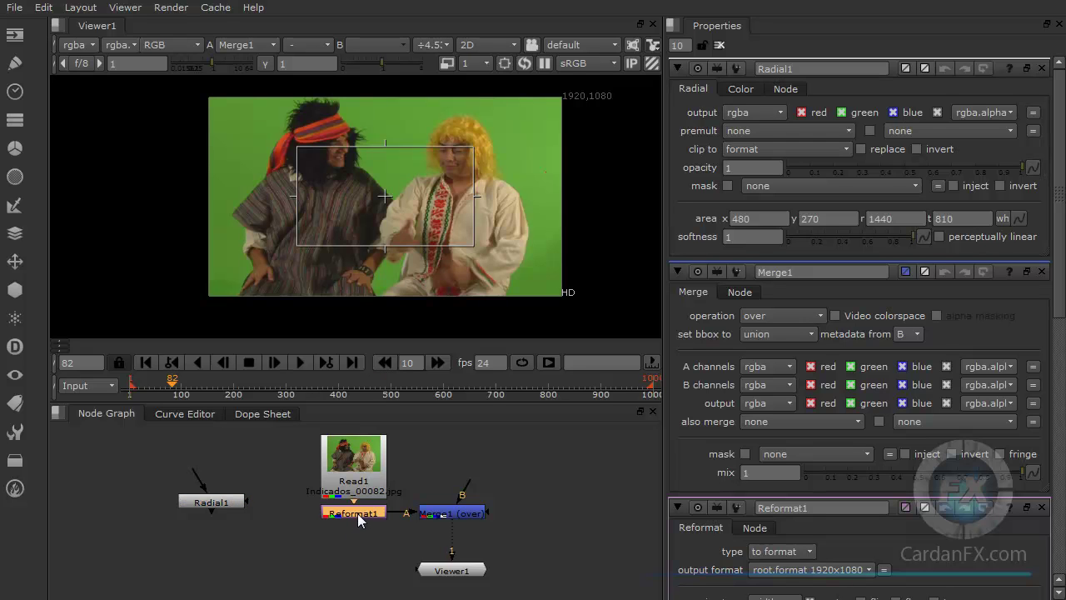
key(d)
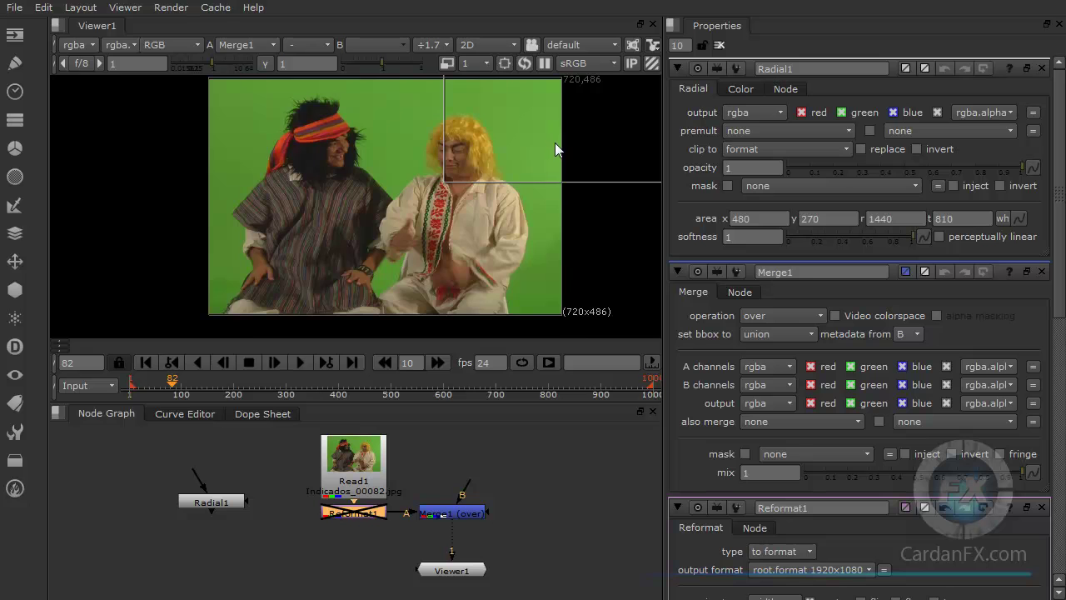
scroll(555, 143, down, 4)
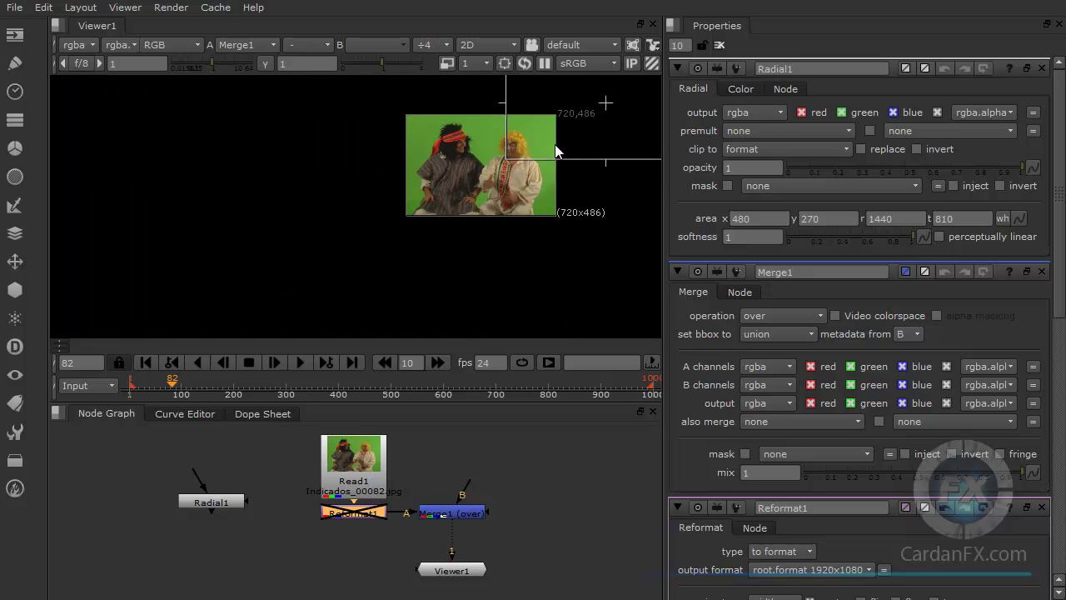
scroll(555, 144, up, 2)
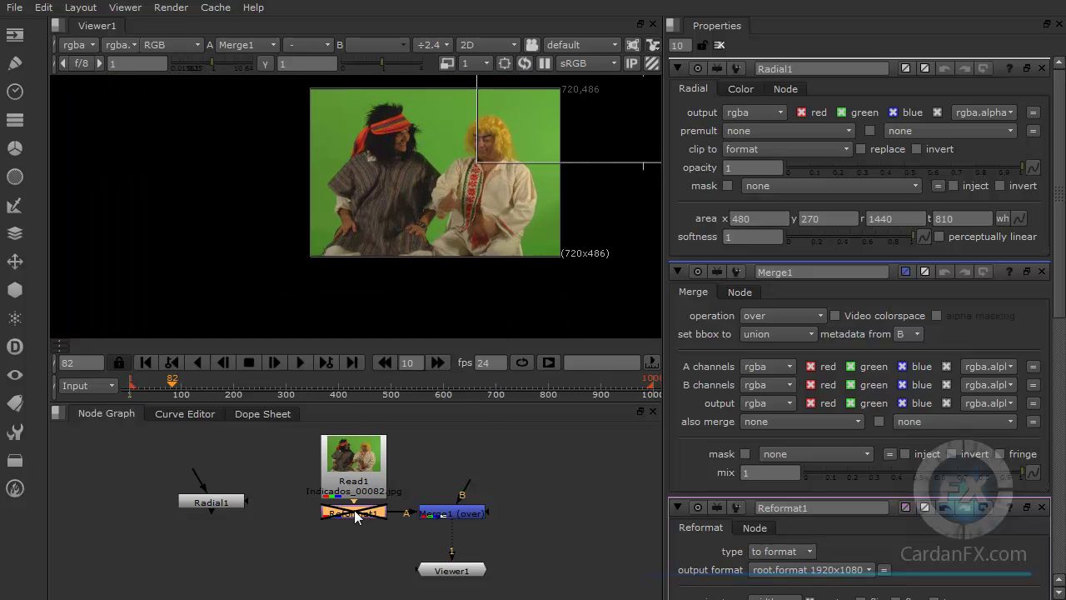
key(d)
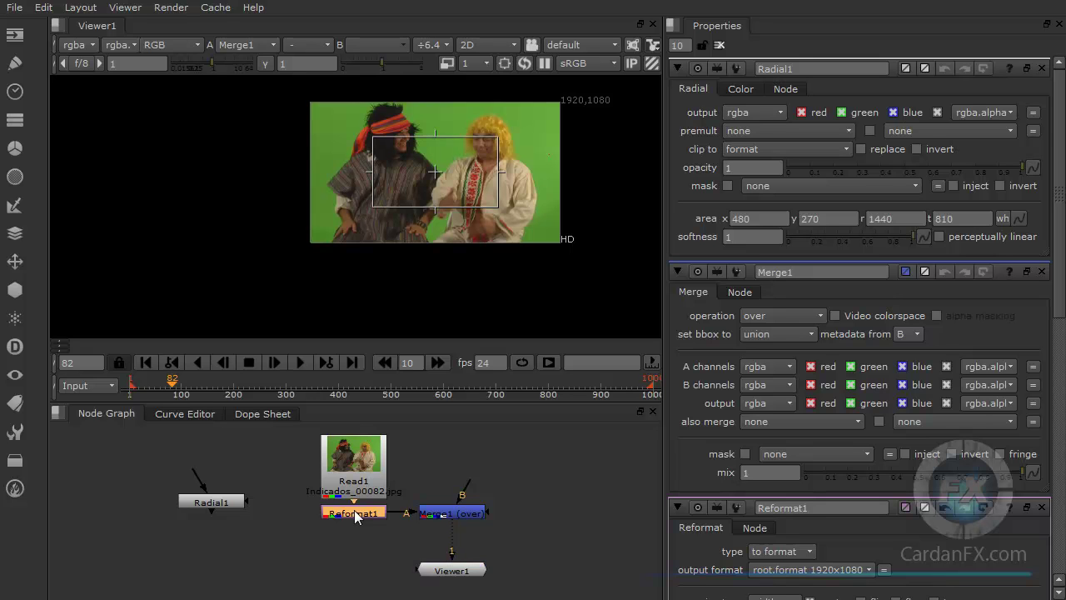
Show the Radial node's output in the viewer and move the node level with Viewer1.
click(236, 503)
drag(225, 503, 225, 489)
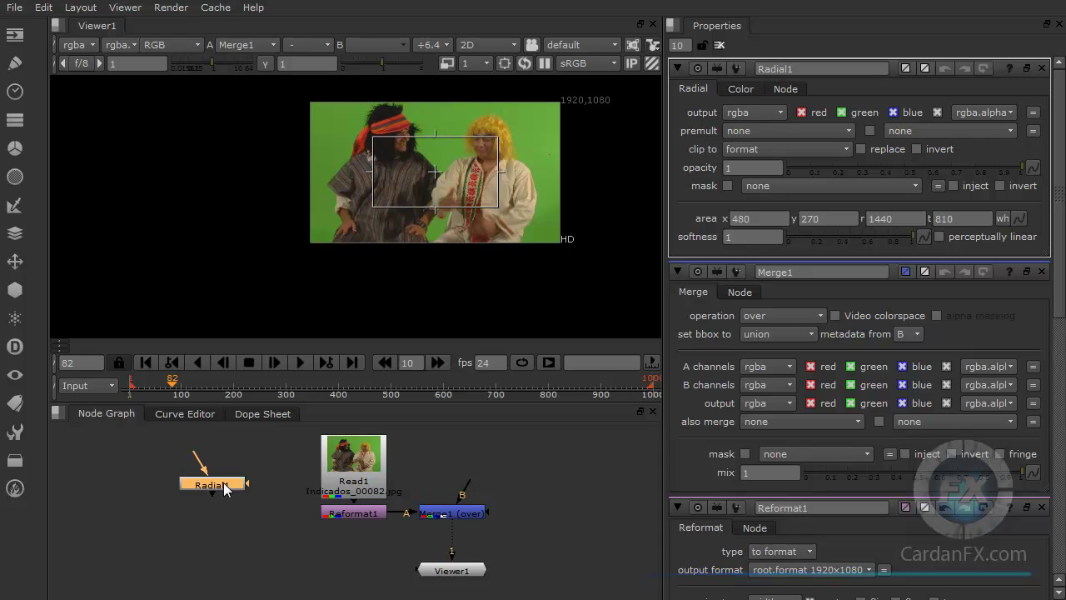
key(1)
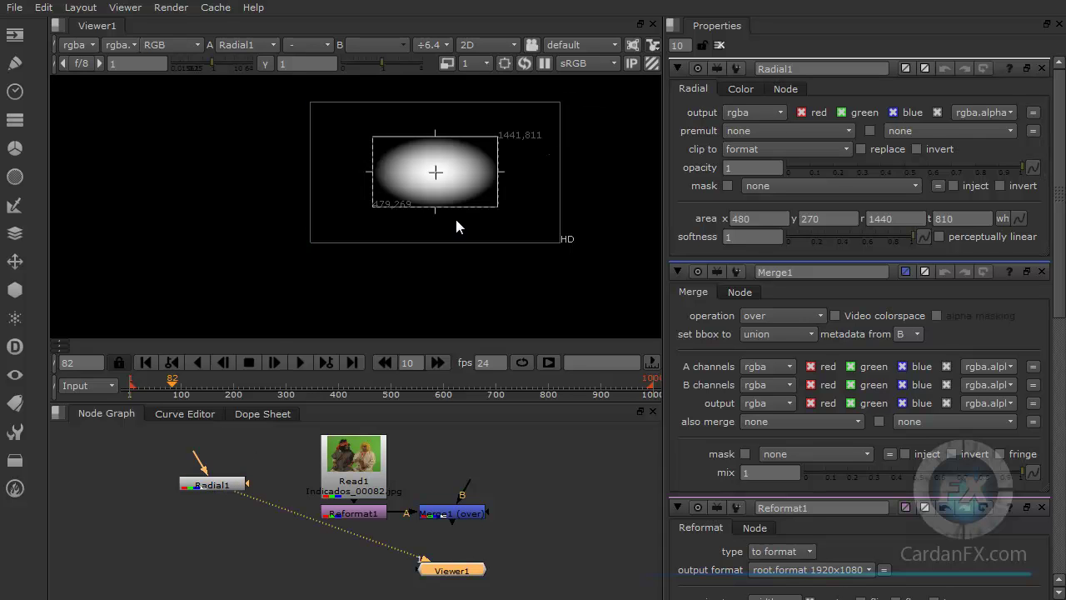
scroll(457, 225, up, 2)
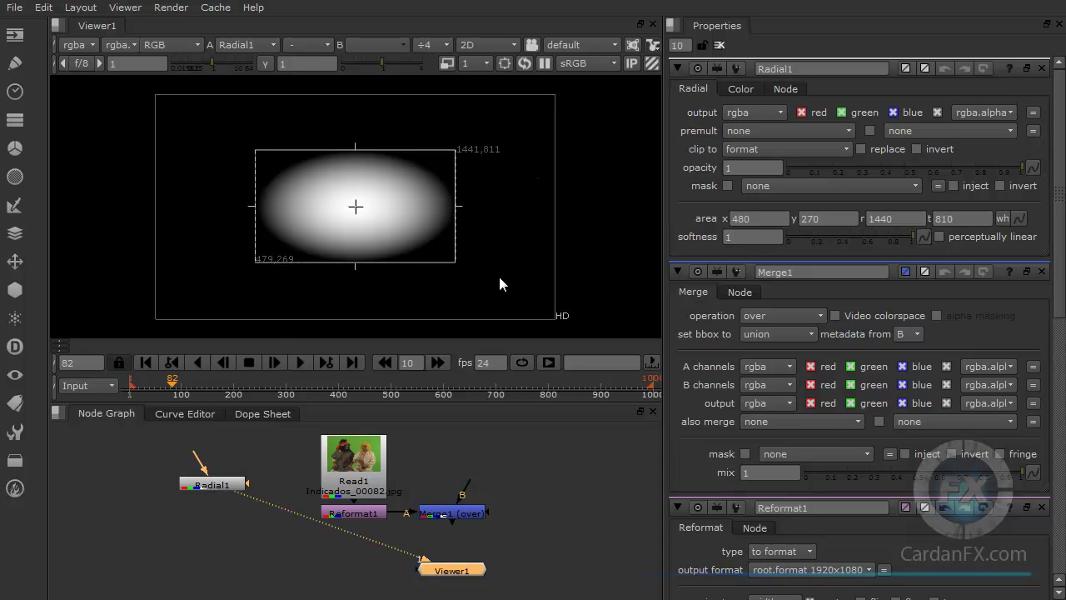
drag(213, 486, 239, 573)
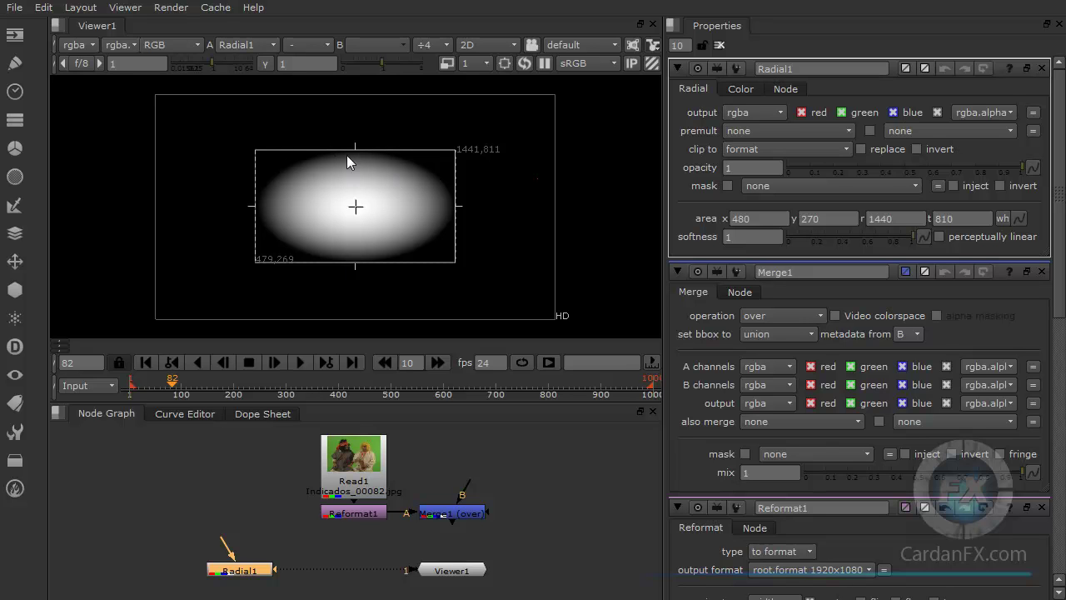
drag(356, 151, 356, 176)
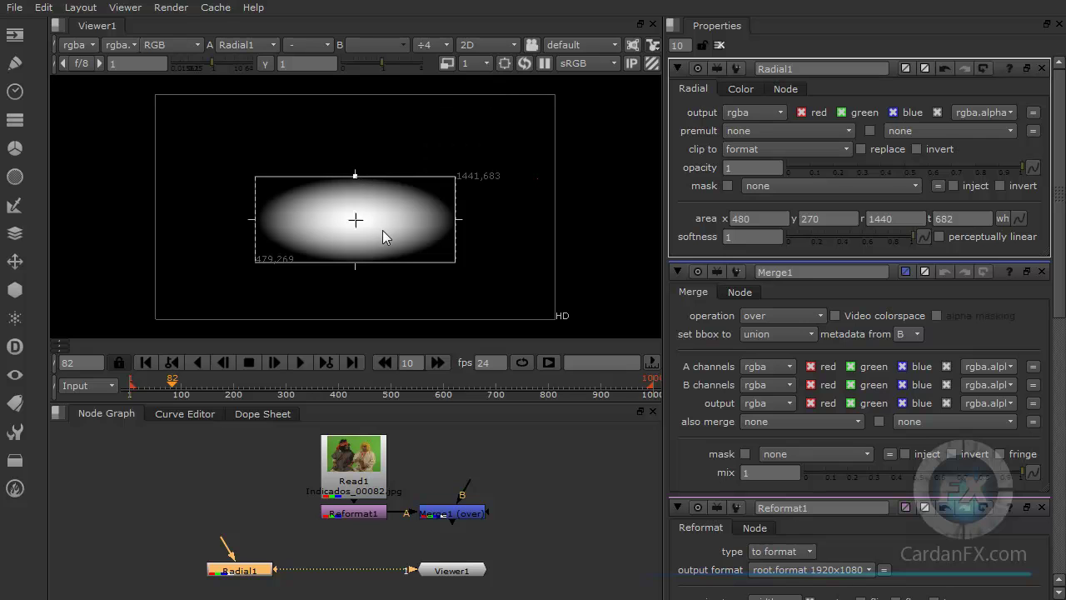
key(ctrl+z)
key(ctrl+z)
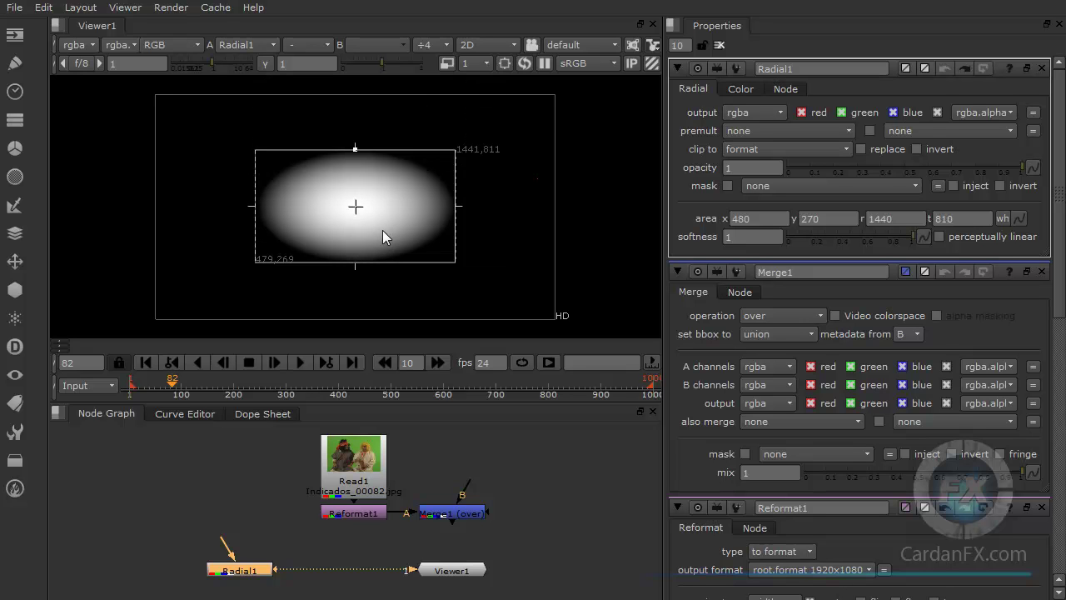
Enlarge the Radial's area to about x 12, y 2, r 1920, t 1074 and move its node beside the Merge node.
drag(456, 262, 555, 317)
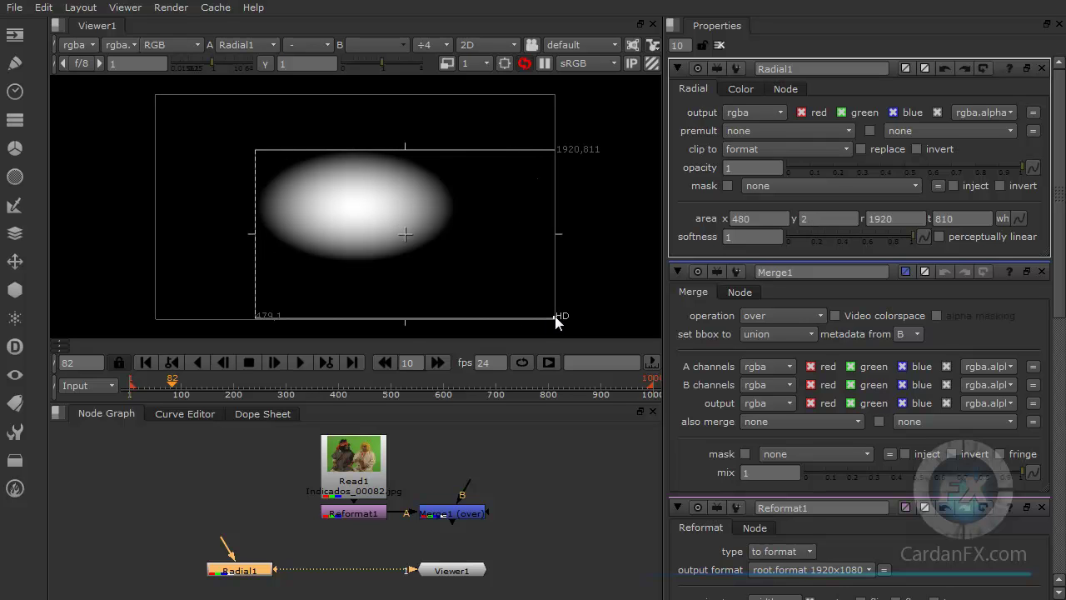
drag(254, 150, 157, 95)
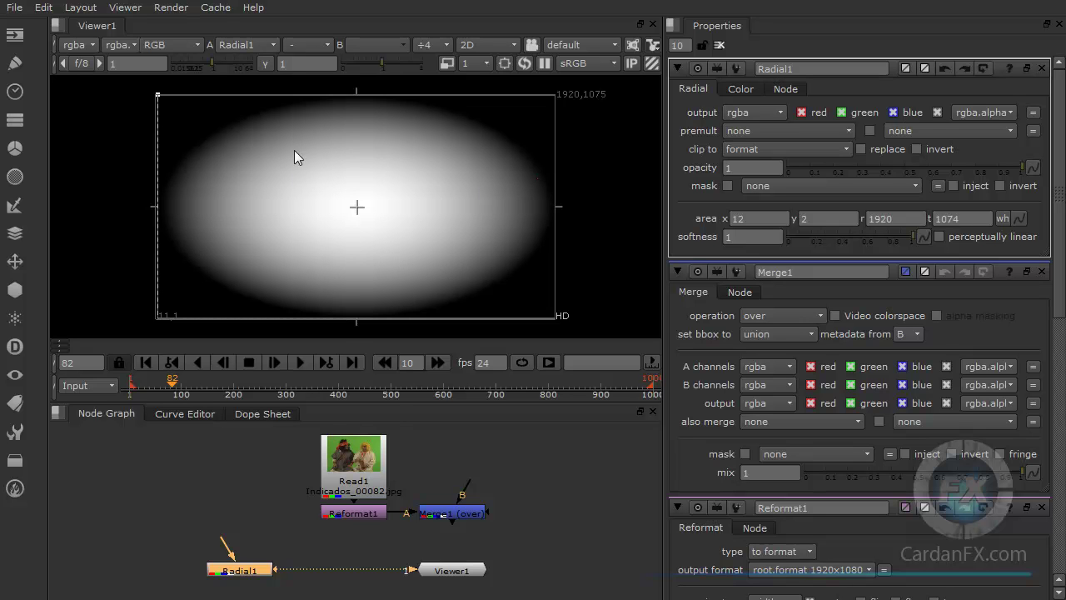
drag(242, 571, 580, 487)
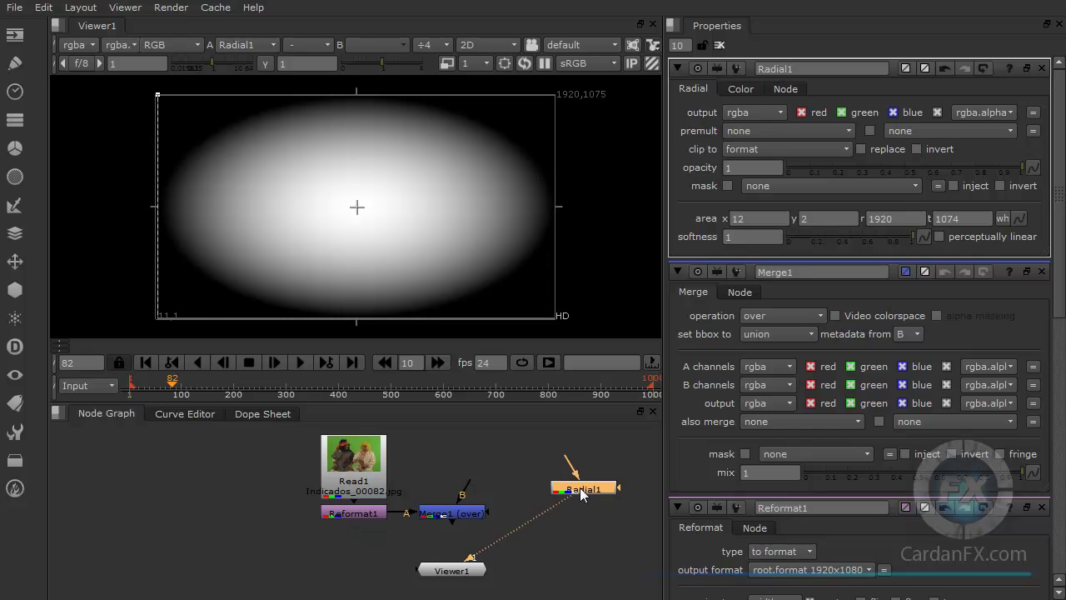
Connect Radial1 to Merge1's mask input and show Merge1's output in the viewer.
click(457, 513)
drag(477, 560, 471, 510)
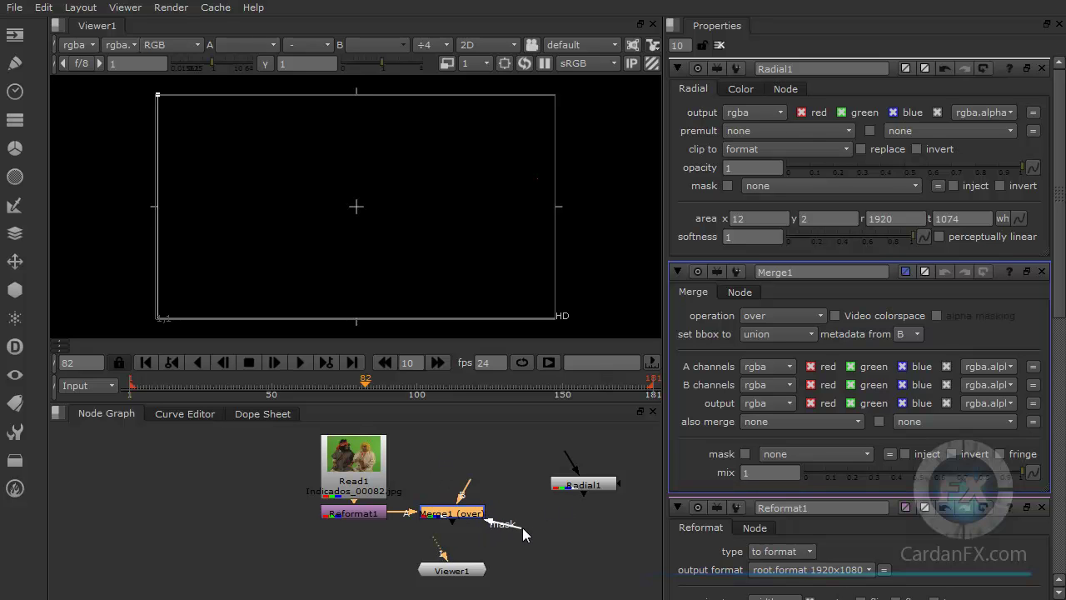
scroll(501, 507, up, 3)
drag(470, 519, 575, 495)
scroll(531, 502, down, 2)
scroll(531, 502, down, 2)
middle_drag(536, 548, 439, 529)
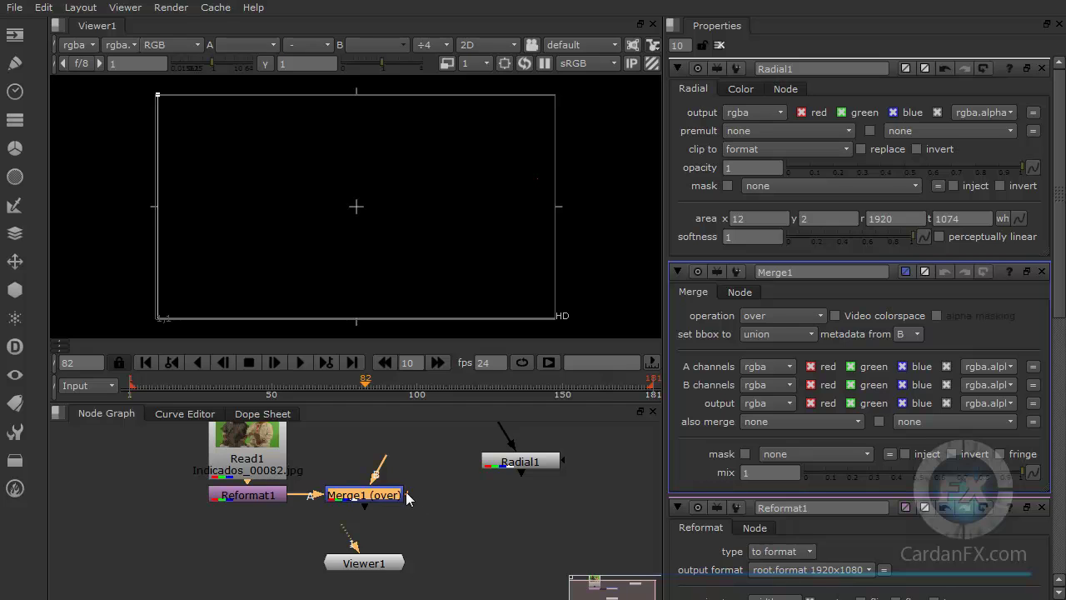
drag(407, 494, 516, 464)
scroll(493, 492, down, 1)
middle_drag(369, 531, 400, 528)
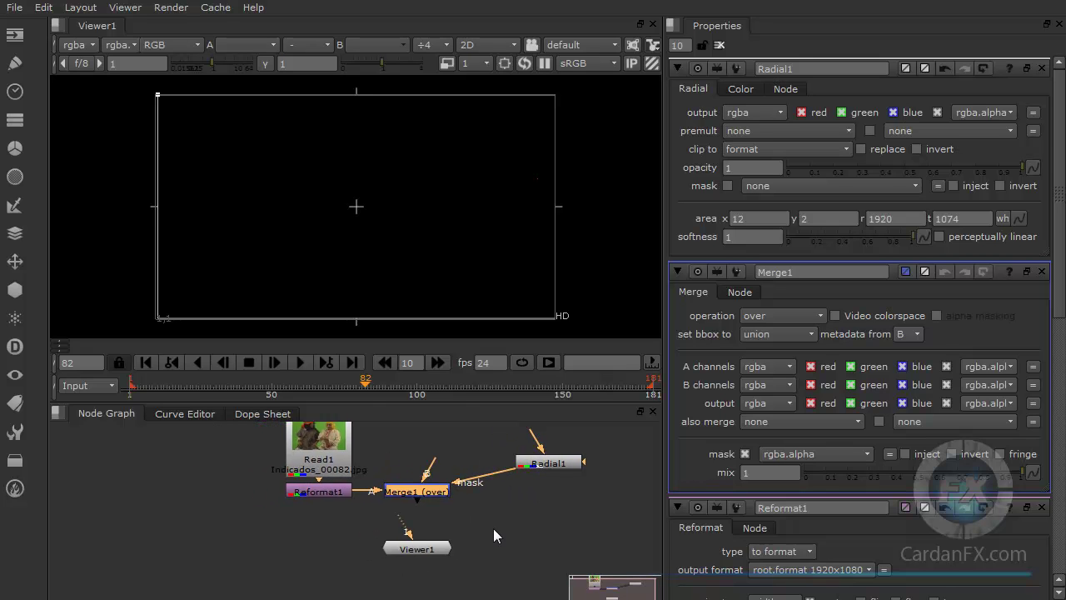
drag(398, 528, 433, 489)
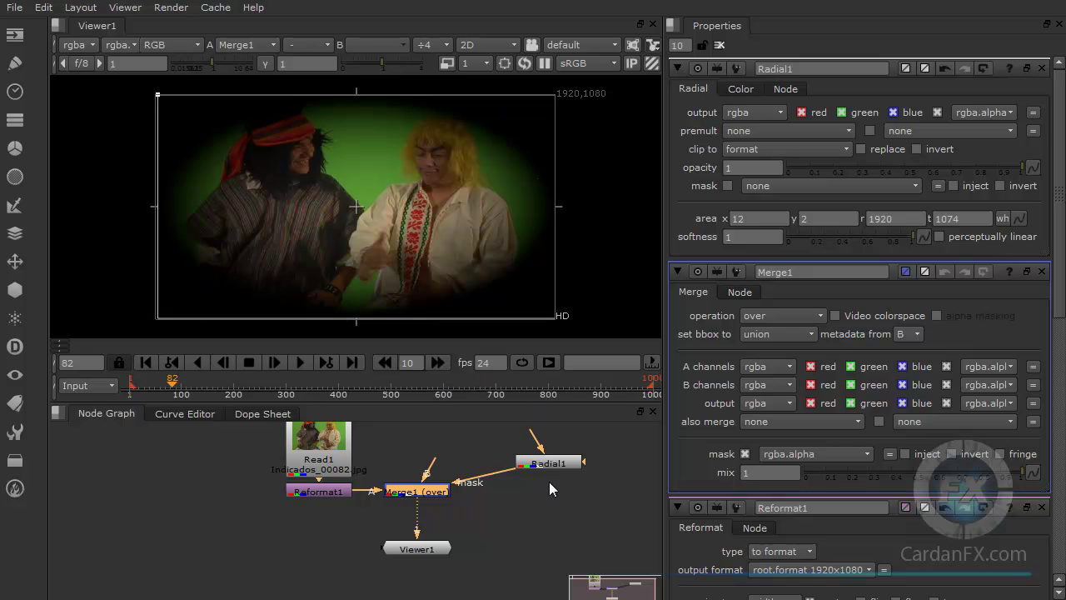
Invert the mask in Merge1's properties and move the Radial1 node level with Merge1.
scroll(421, 496, up, 2)
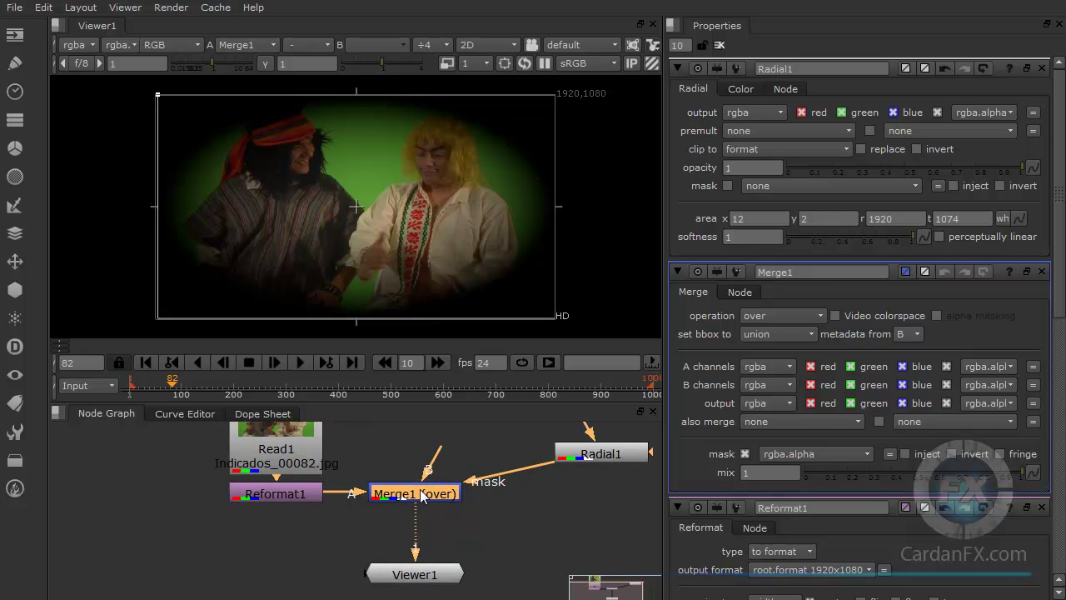
double_click(422, 495)
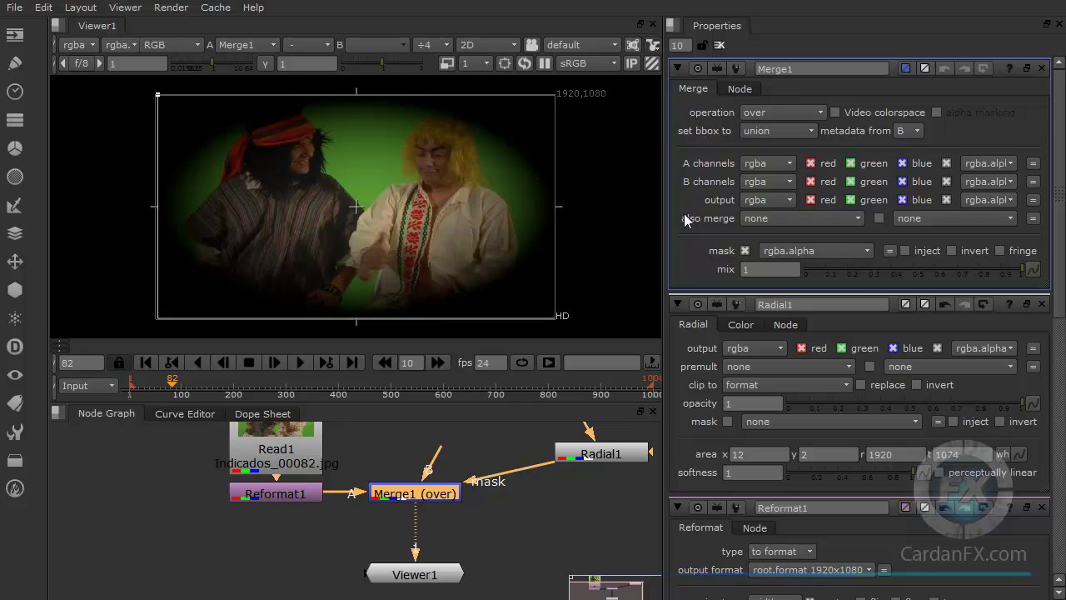
click(951, 251)
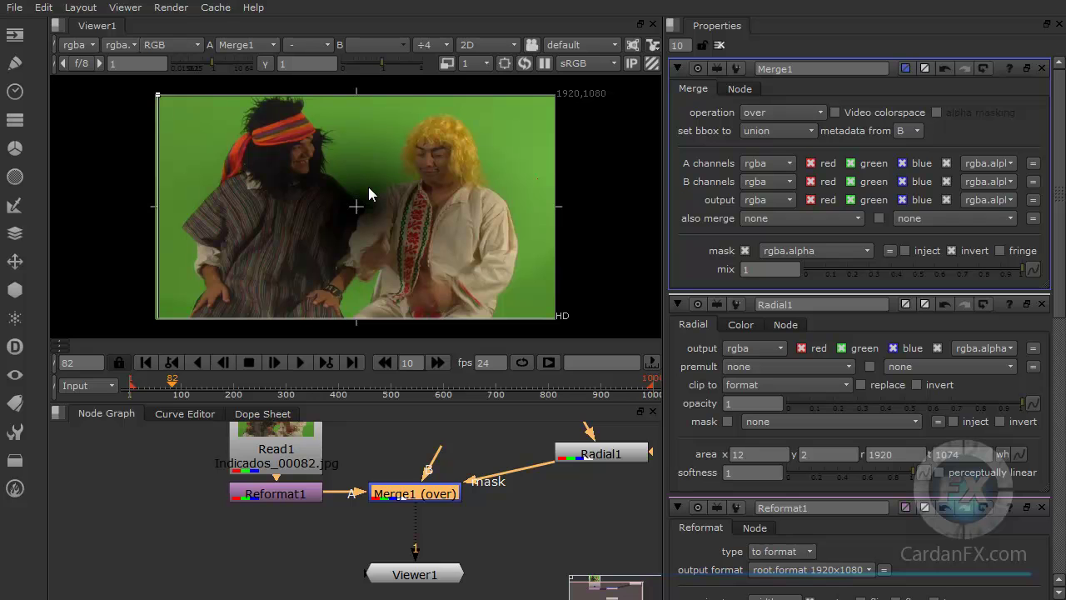
drag(605, 459, 587, 498)
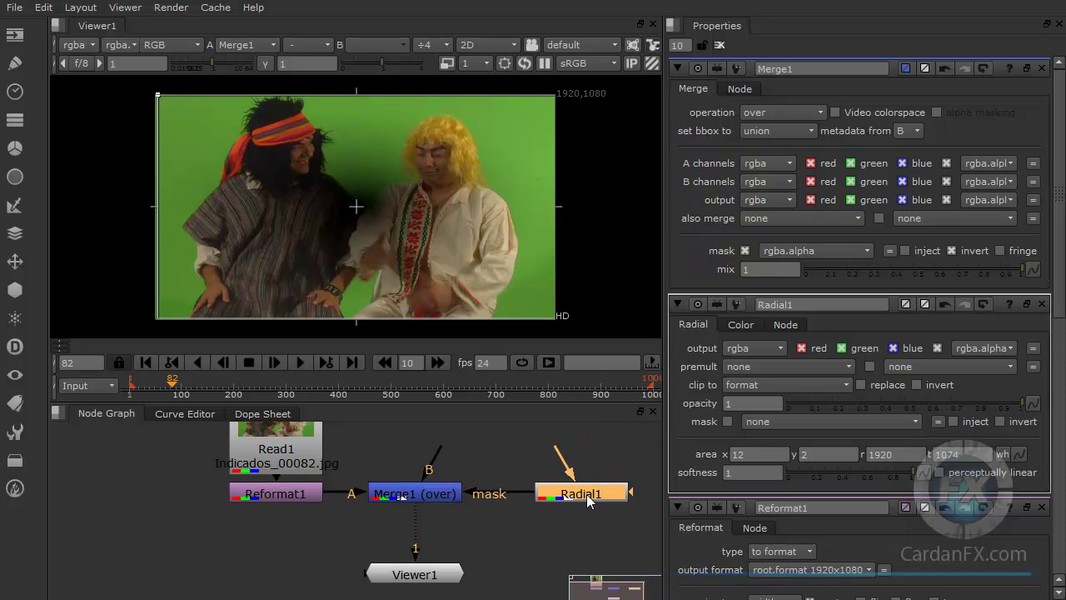
Import the Part Three##.tif 1-38 sequence with a new Read node and connect it to Merge1's B input.
middle_drag(485, 442, 391, 469)
click(393, 464)
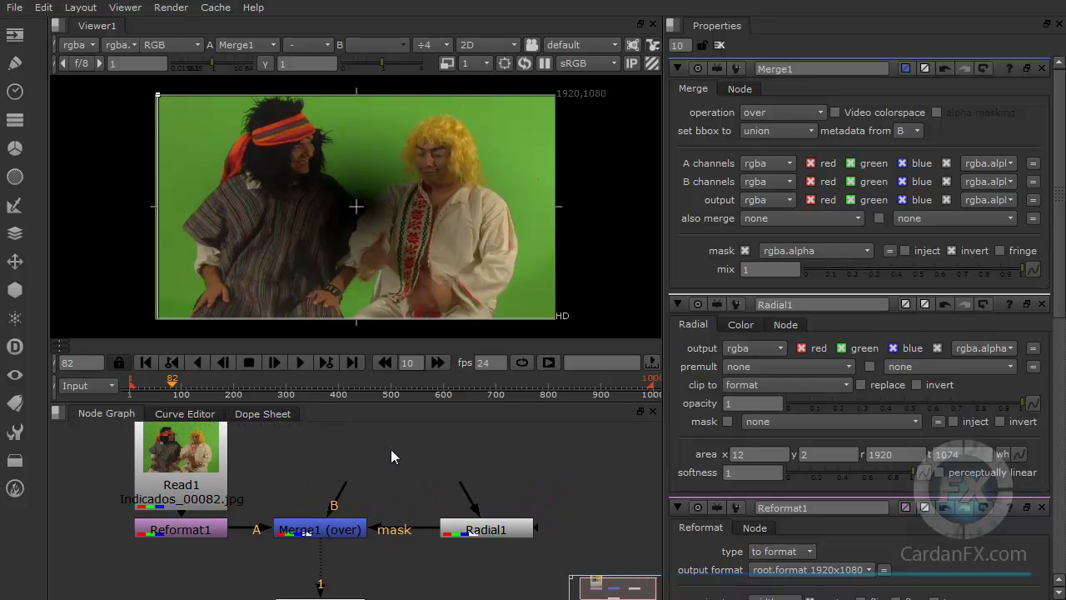
key(r)
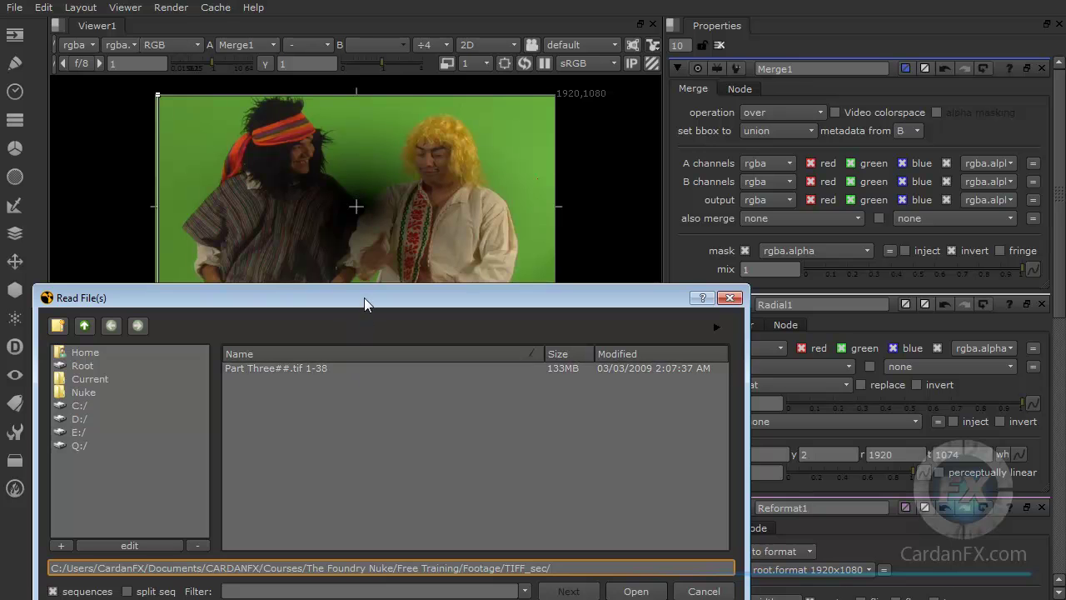
click(296, 370)
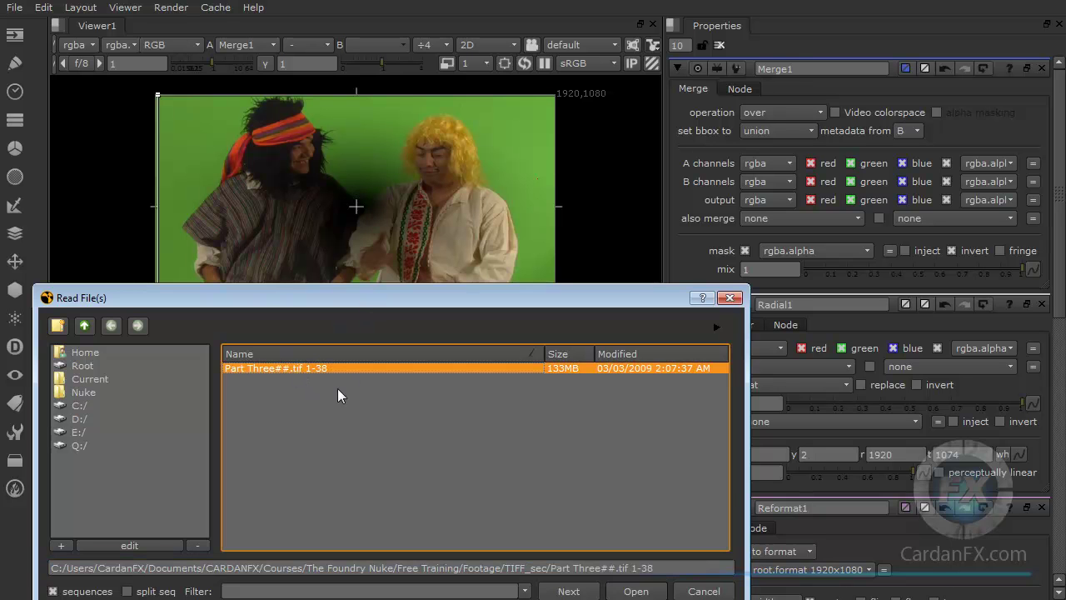
click(635, 590)
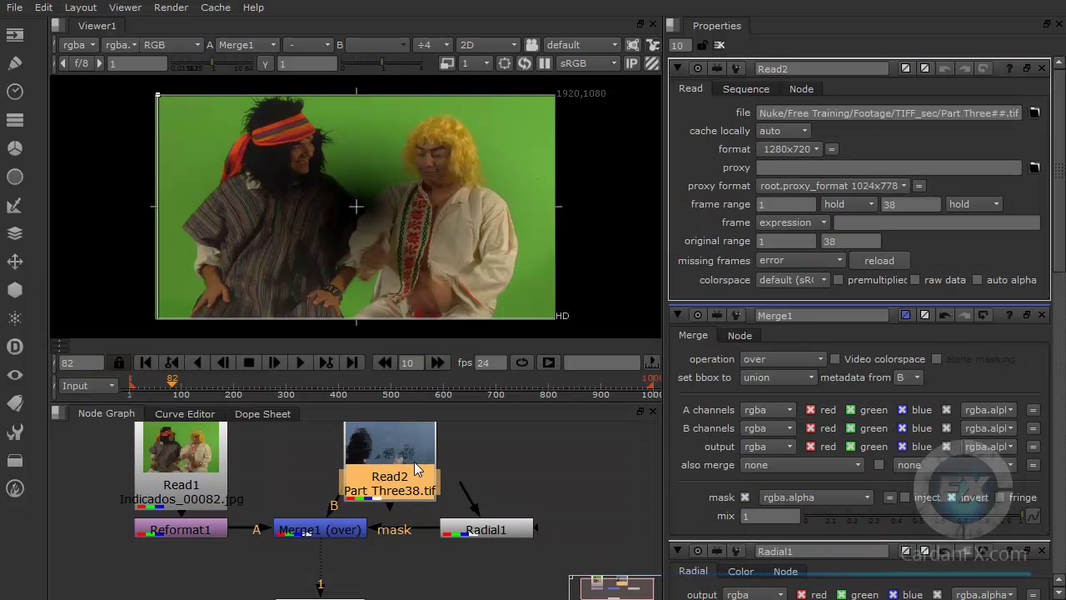
drag(361, 483, 328, 463)
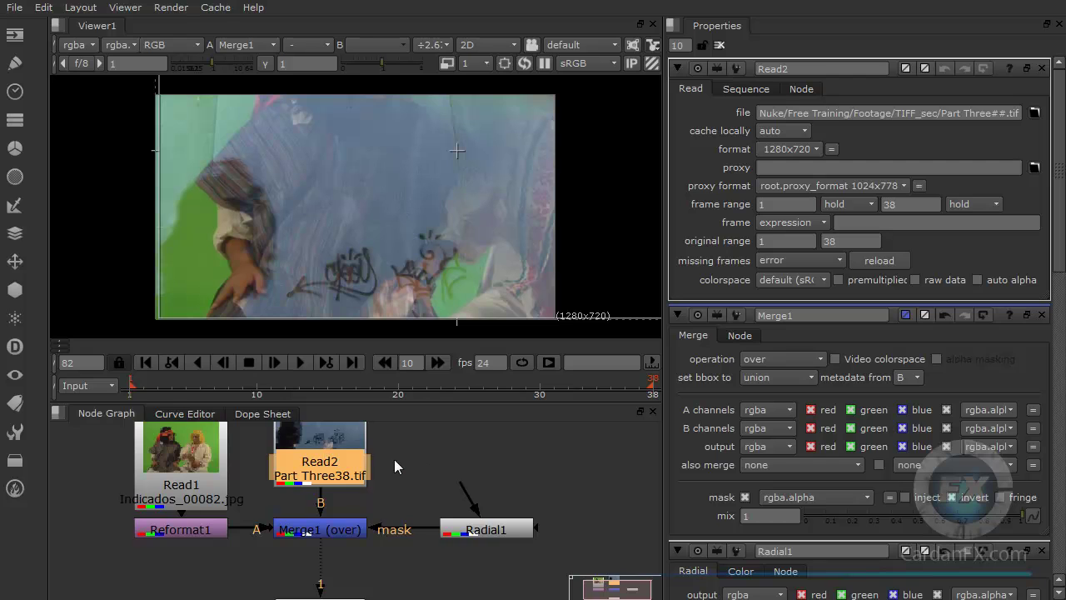
key(f)
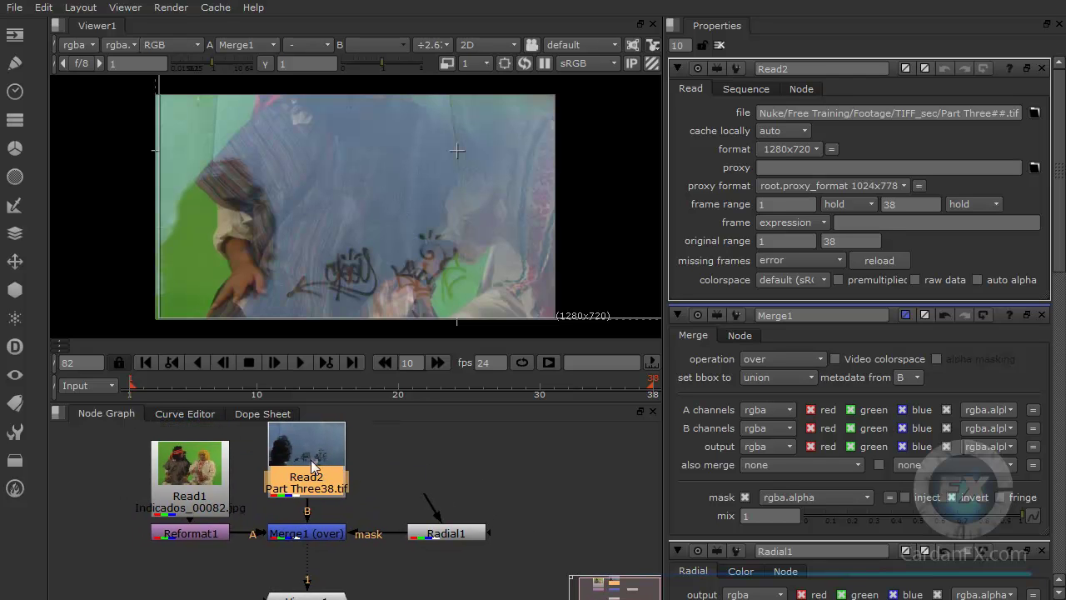
Move Read2 farther above Merge1 and insert a Reformat node into the connection between them.
drag(315, 468, 313, 444)
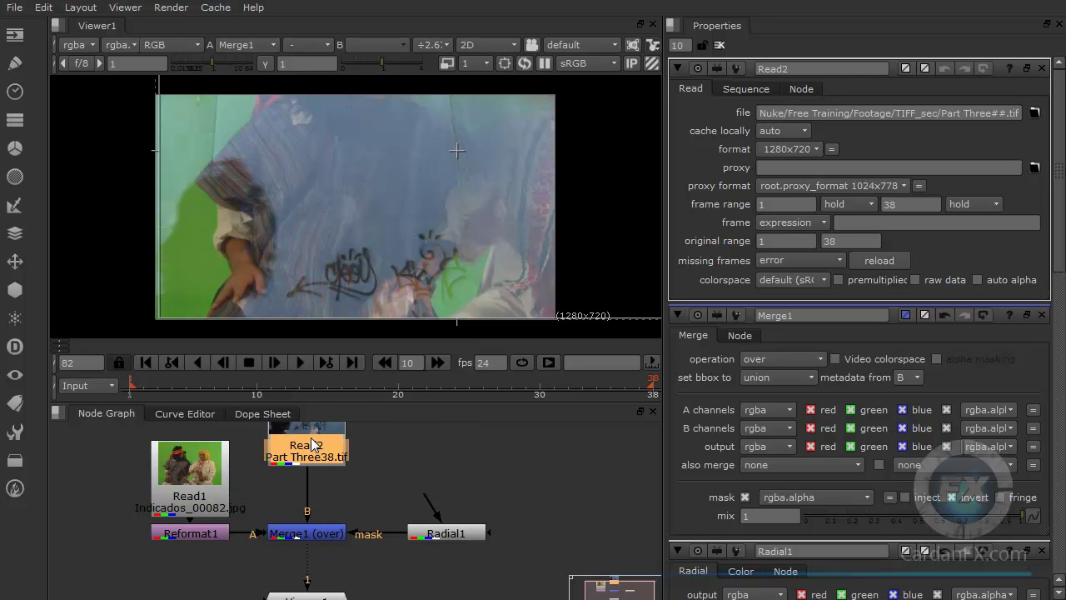
click(324, 487)
key(Tab)
text(re)
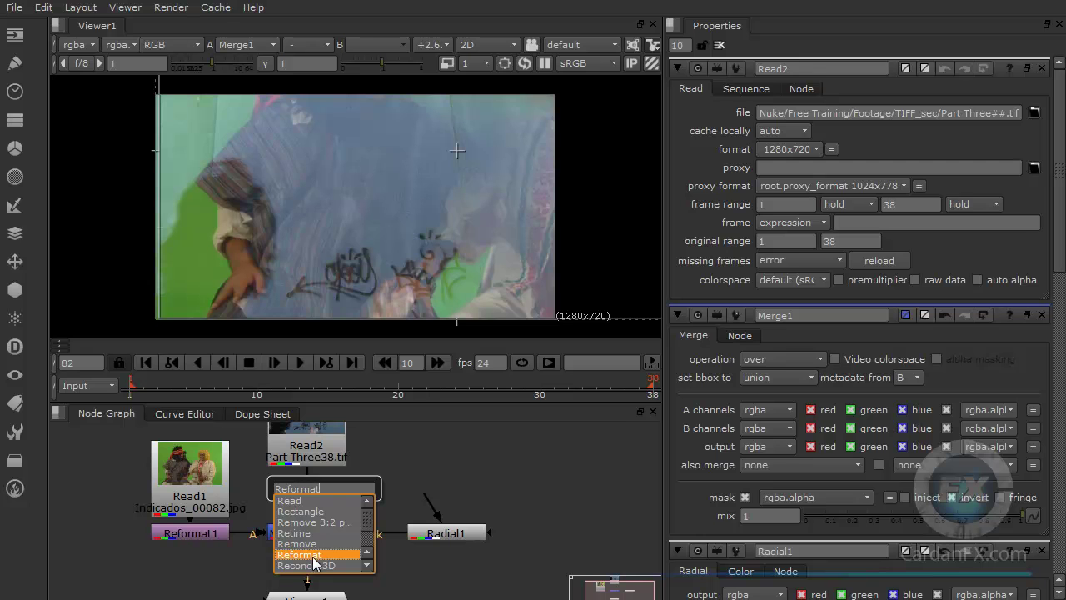
key(Return)
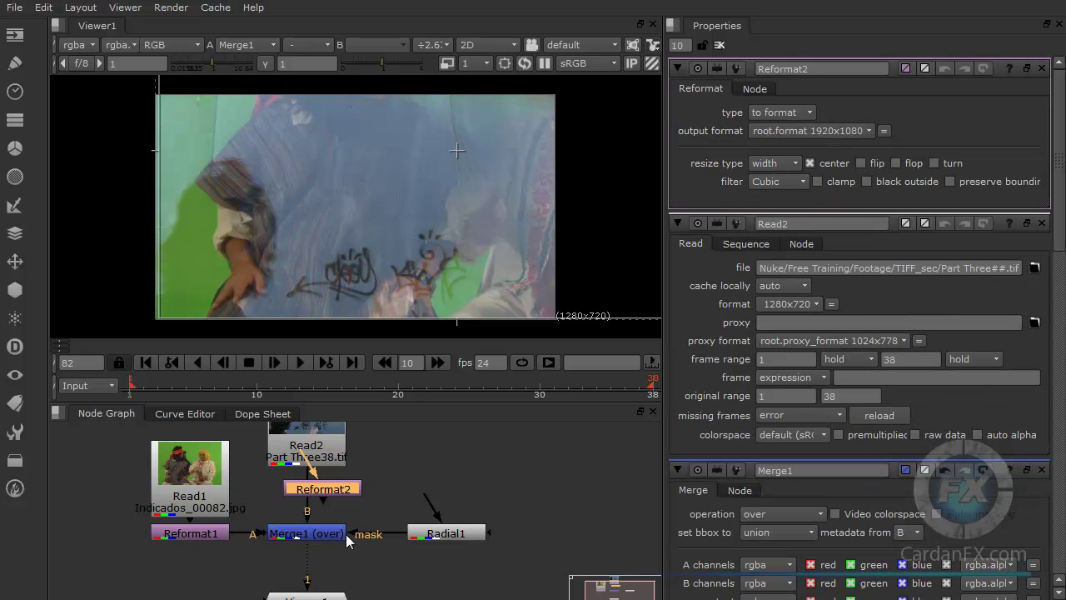
drag(325, 493, 314, 496)
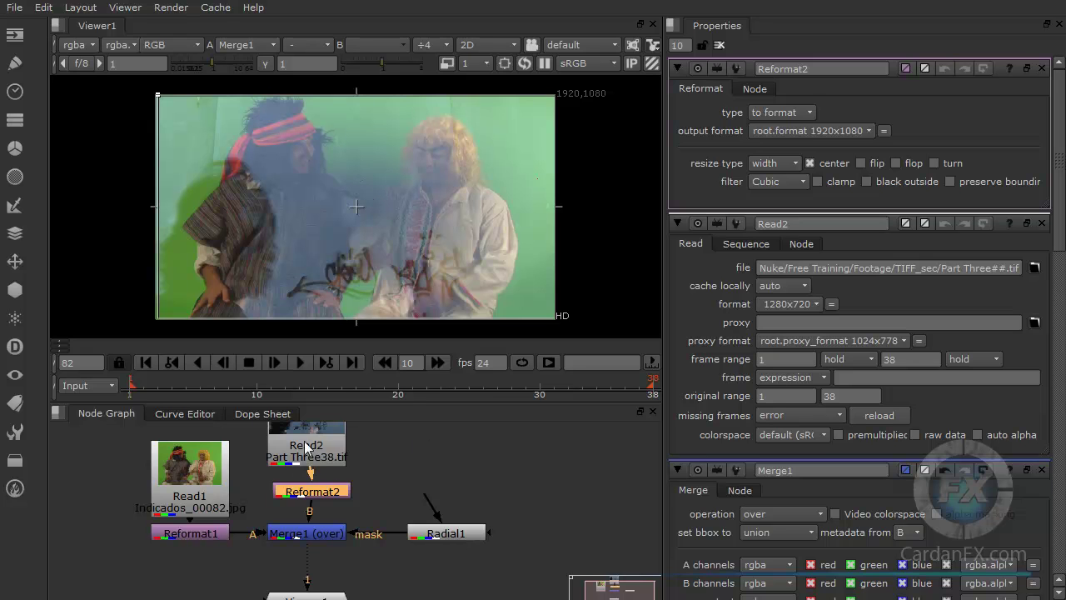
Line up the Read2 and Reformat2 nodes vertically above Merge1.
drag(307, 445, 313, 446)
drag(317, 493, 317, 495)
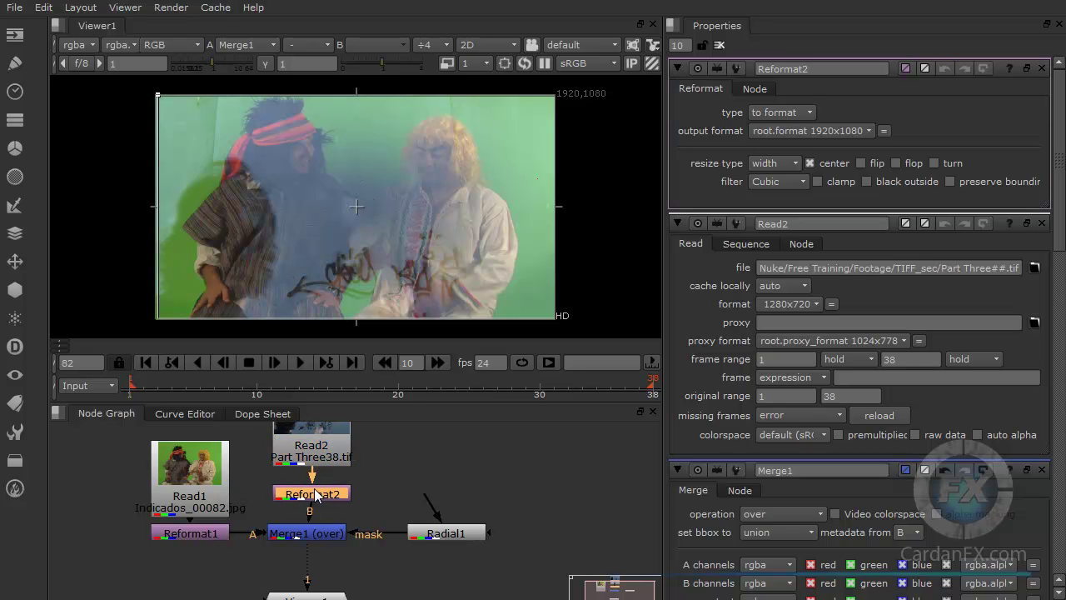
click(317, 451)
Open Merge1's properties, try the overlay operation, and set the operation to copy.
click(301, 528)
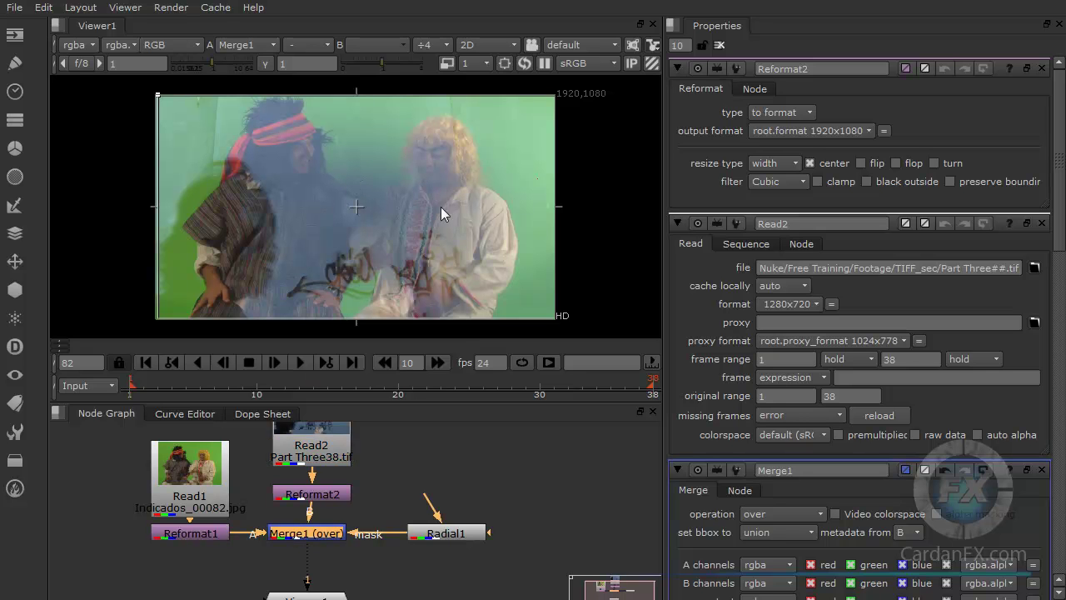
double_click(315, 533)
click(791, 114)
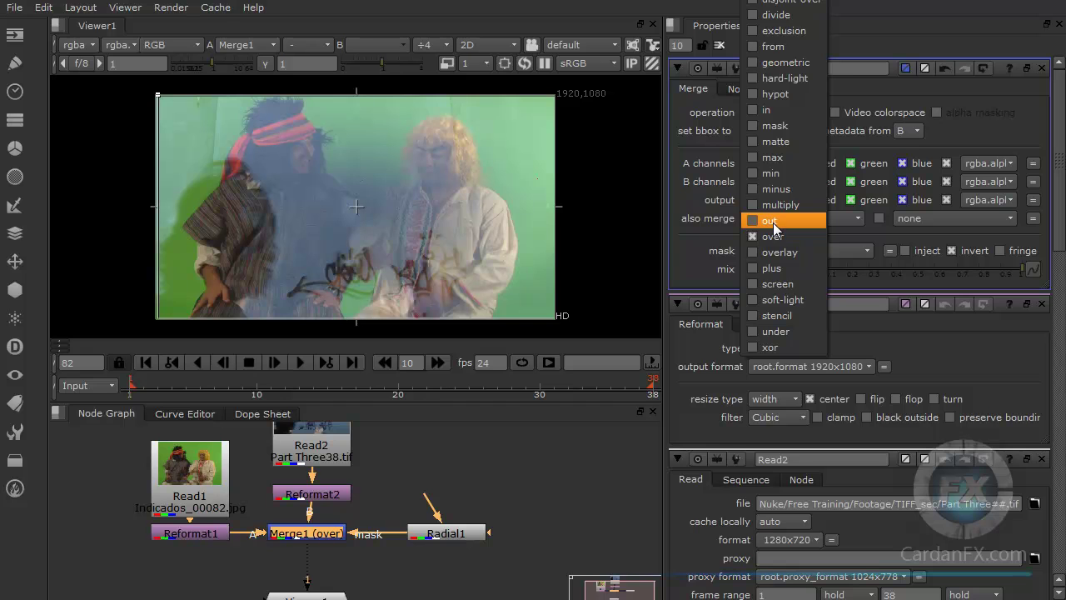
click(772, 250)
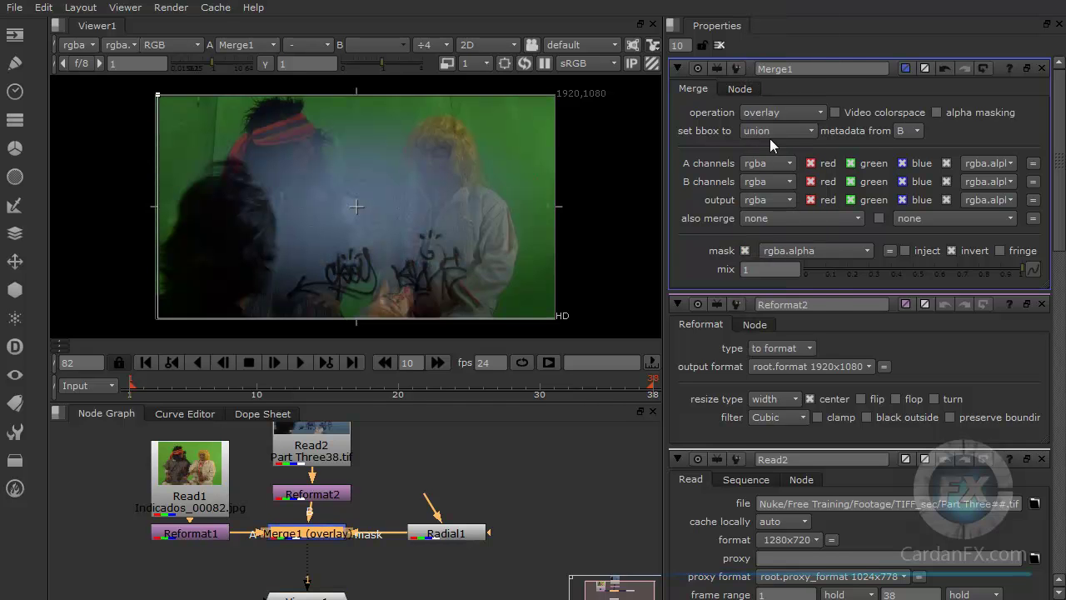
click(772, 111)
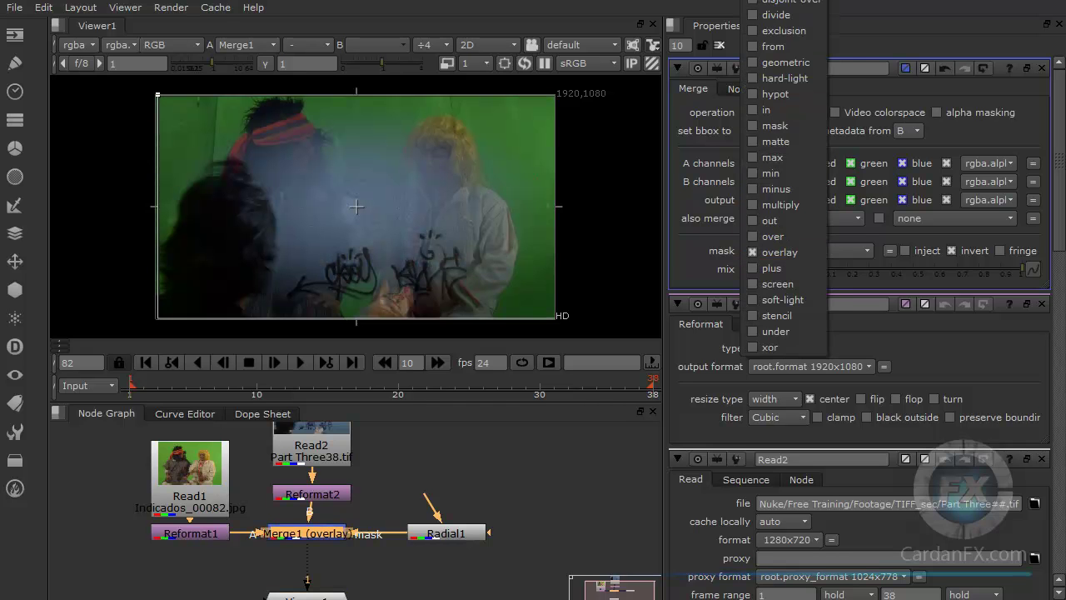
click(774, 0)
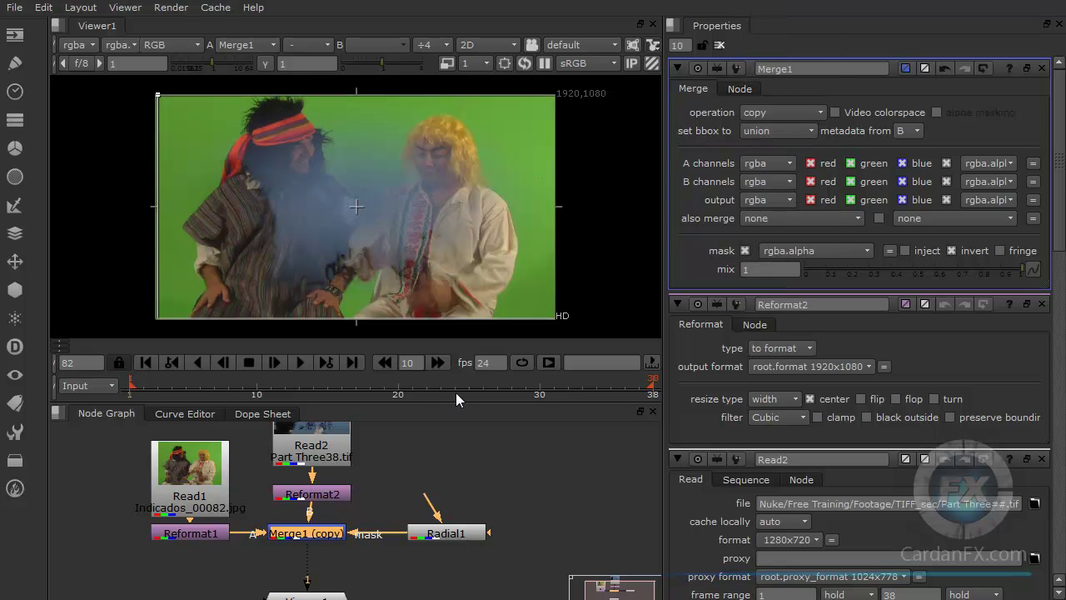
Move the Radial1 node farther away from Merge1, keeping it level with the Merge node.
drag(449, 537, 539, 531)
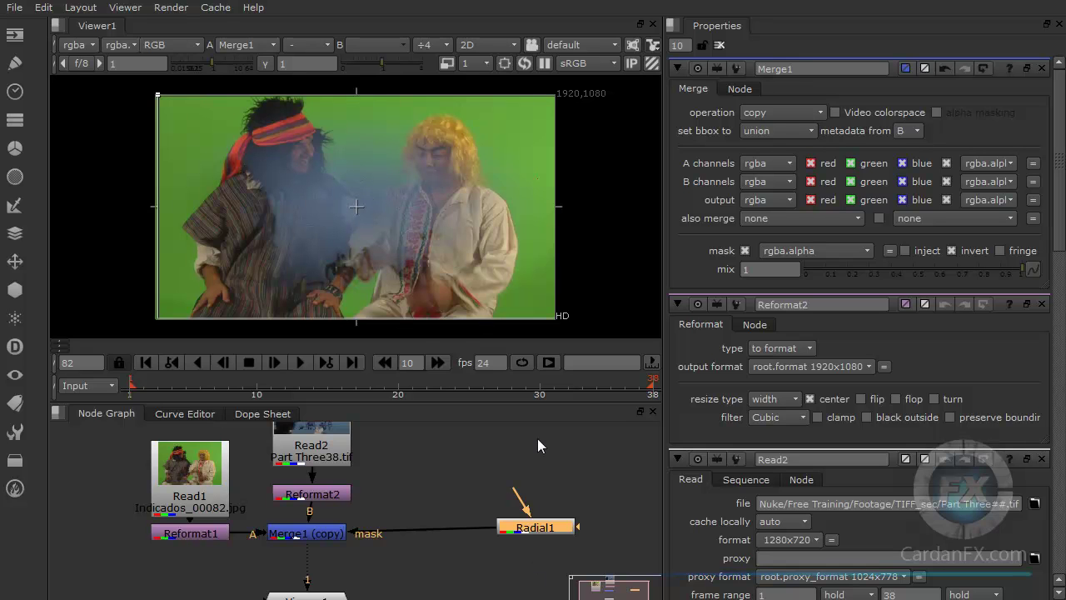
drag(530, 534, 523, 535)
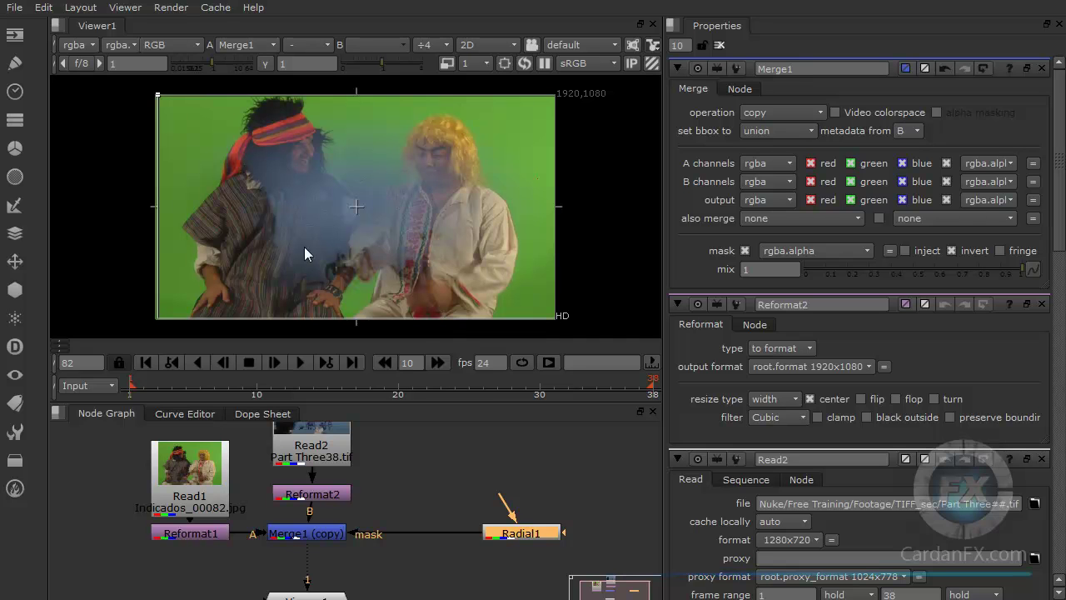
drag(525, 534, 507, 534)
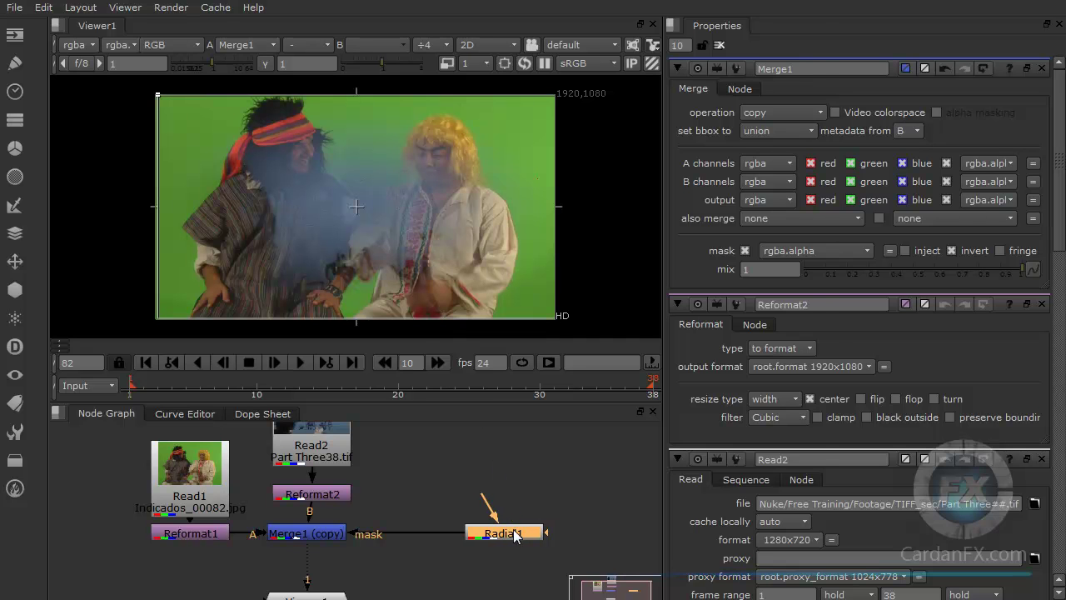
Cycle Merge1's operation from copy through difference and geometric to mask to compare the blends.
click(801, 112)
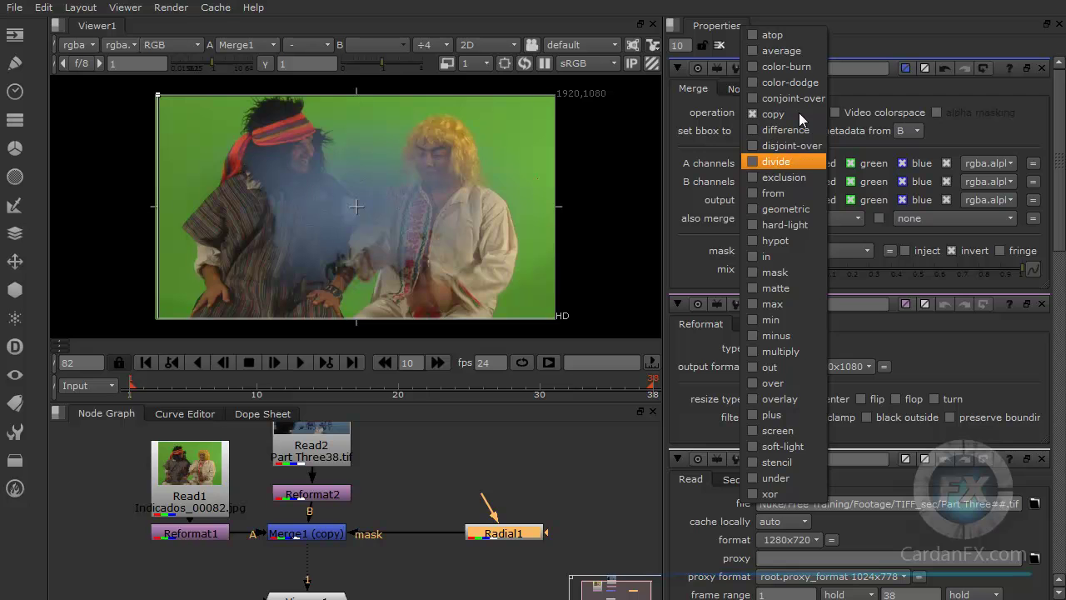
click(817, 100)
scroll(788, 112, down, 2)
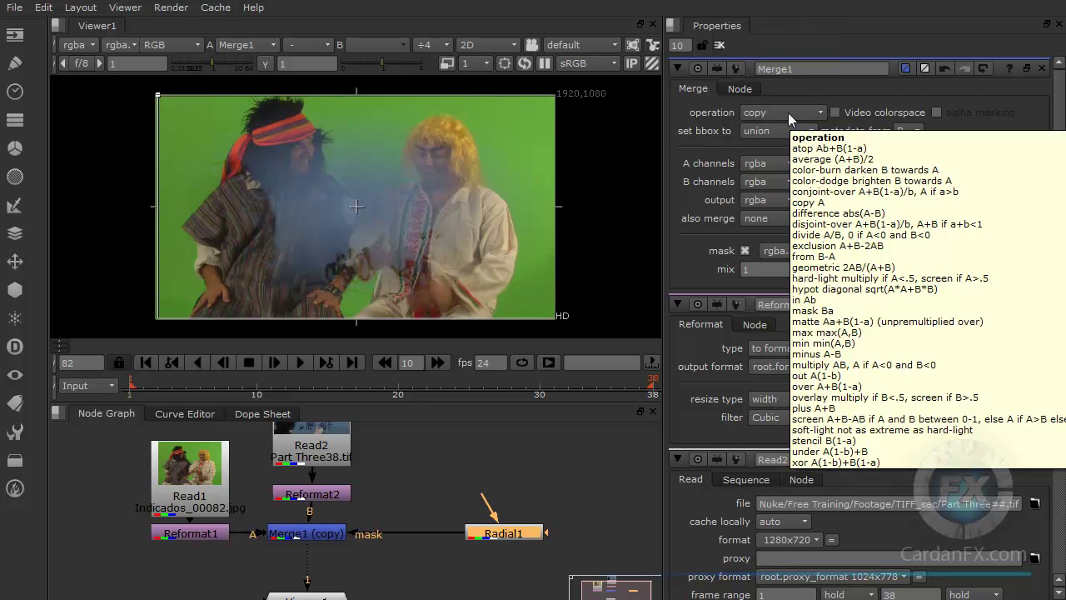
scroll(788, 113, up, 1)
scroll(787, 112, down, 1)
scroll(787, 113, up, 1)
scroll(788, 112, down, 2)
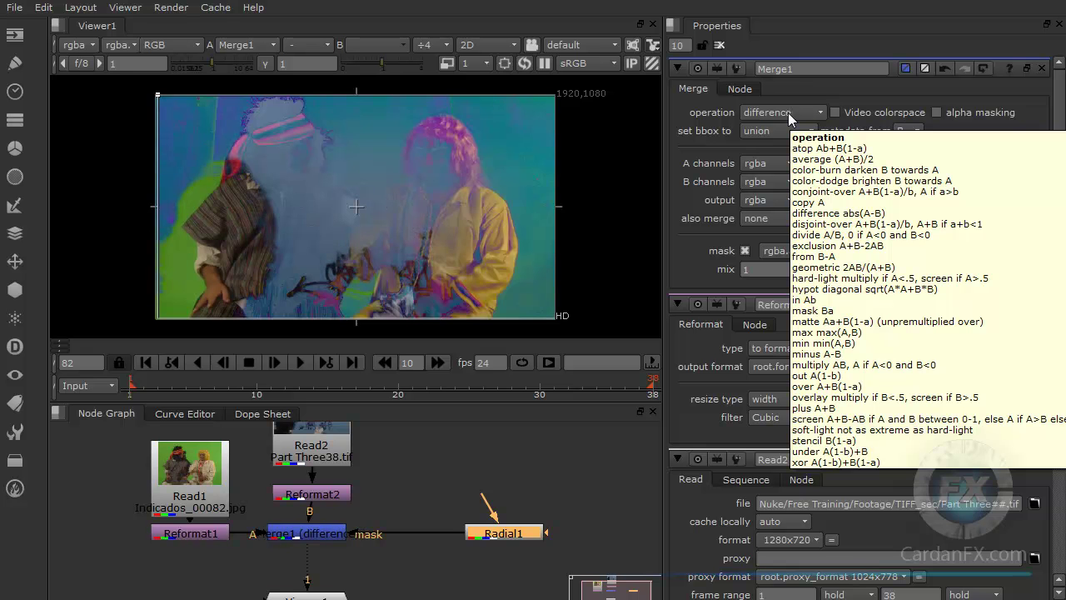
scroll(788, 112, down, 5)
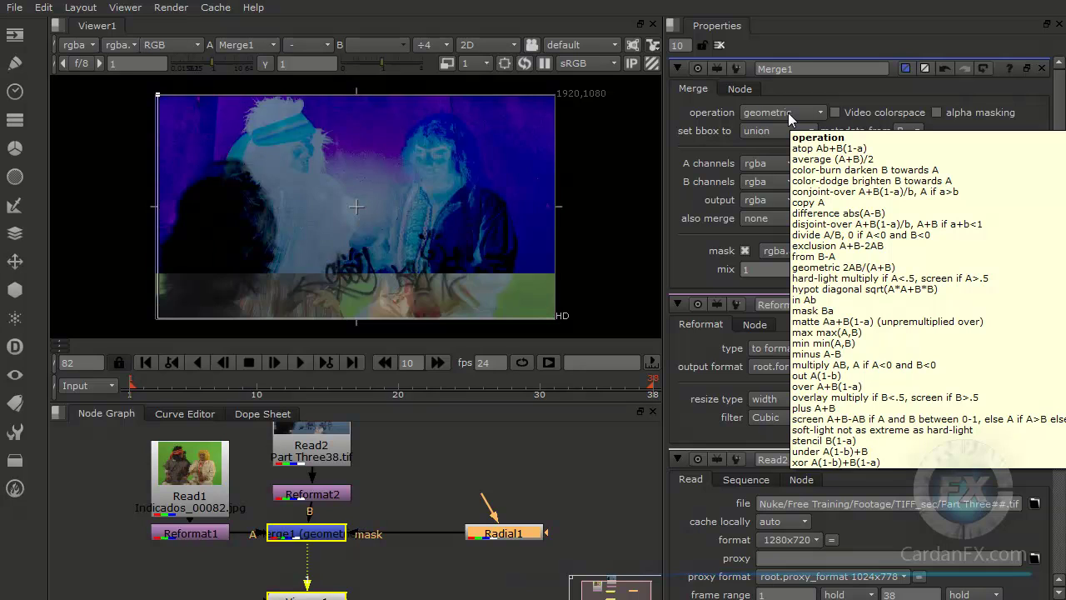
scroll(787, 112, down, 3)
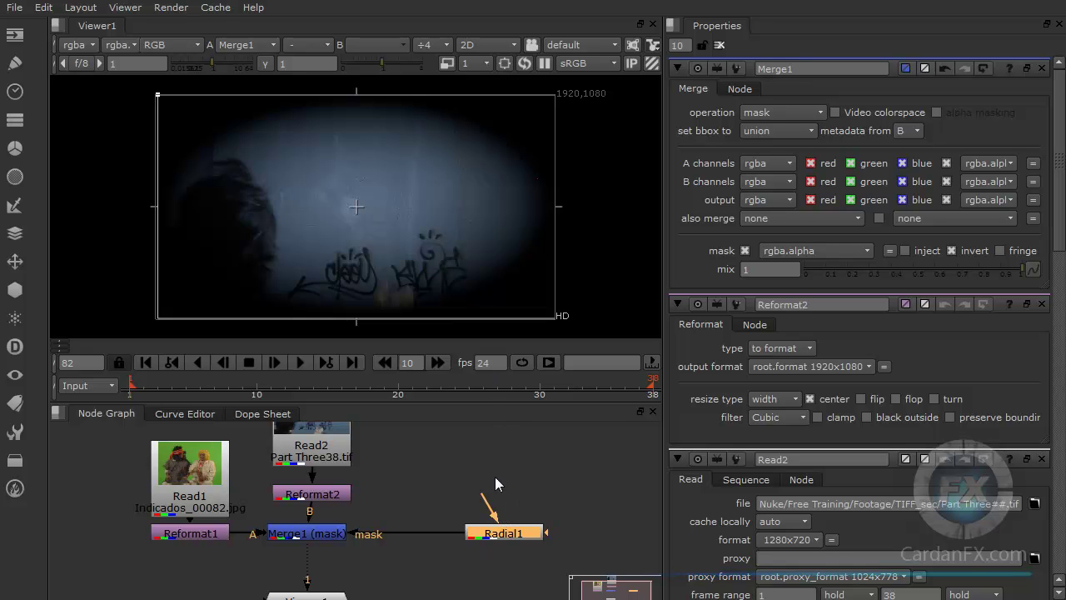
Set Merge1's operation to screen and step back through plus to multiply.
click(757, 113)
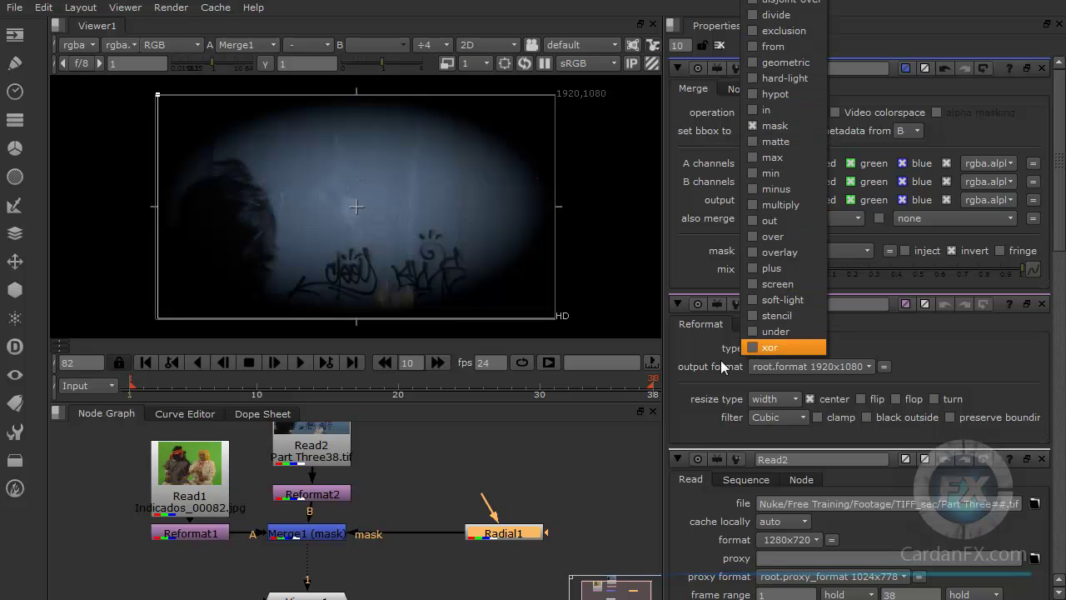
click(763, 283)
key(Up)
key(Up)
key(Up)
key(Up)
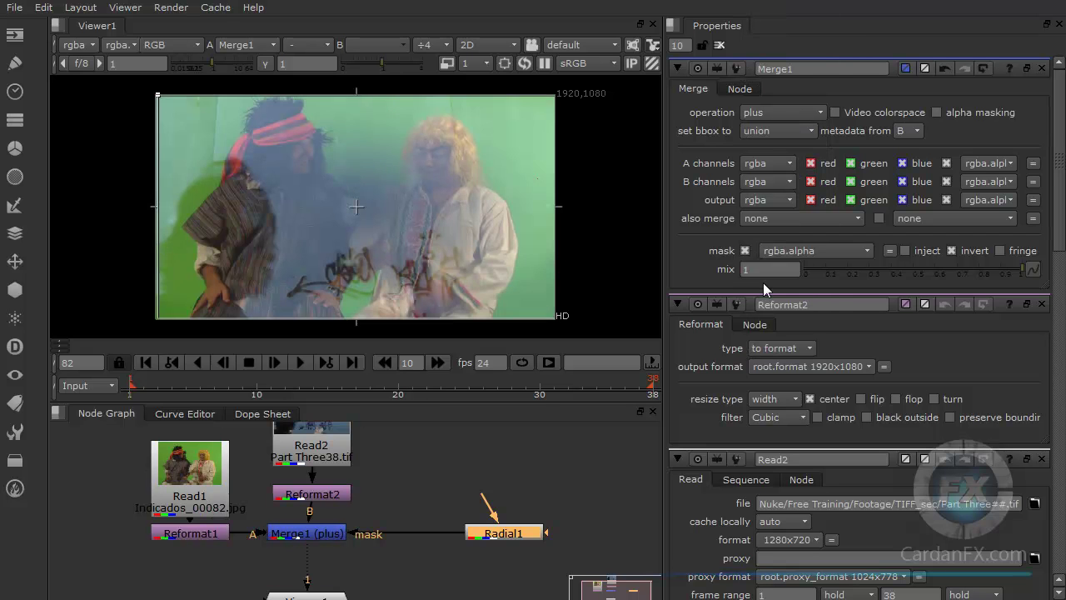
key(Up)
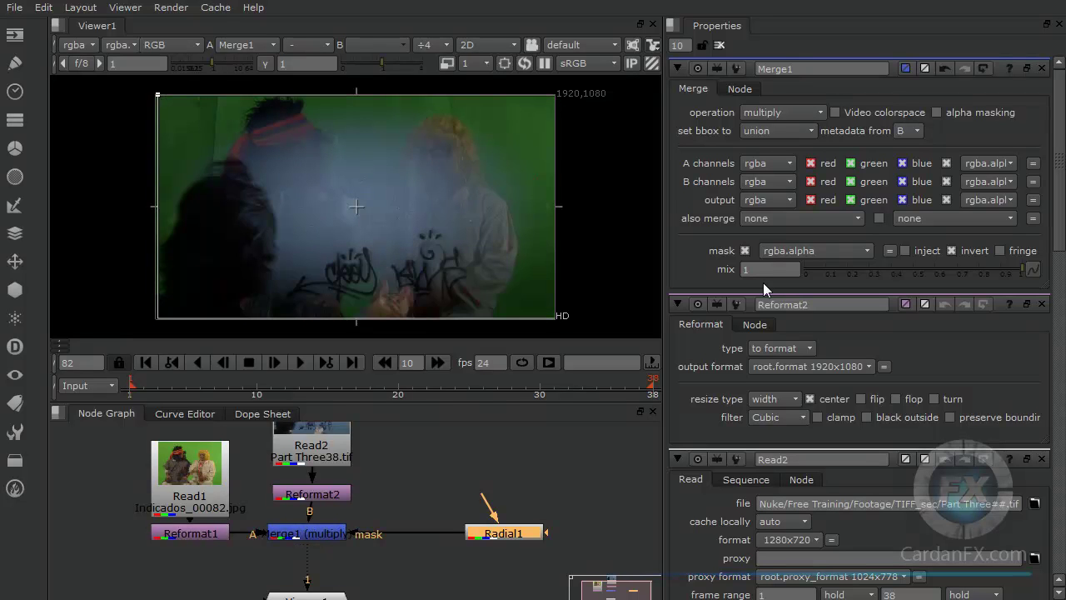
Step Merge1's operation back from multiply through minus and min to in, comparing the blends.
key(Up)
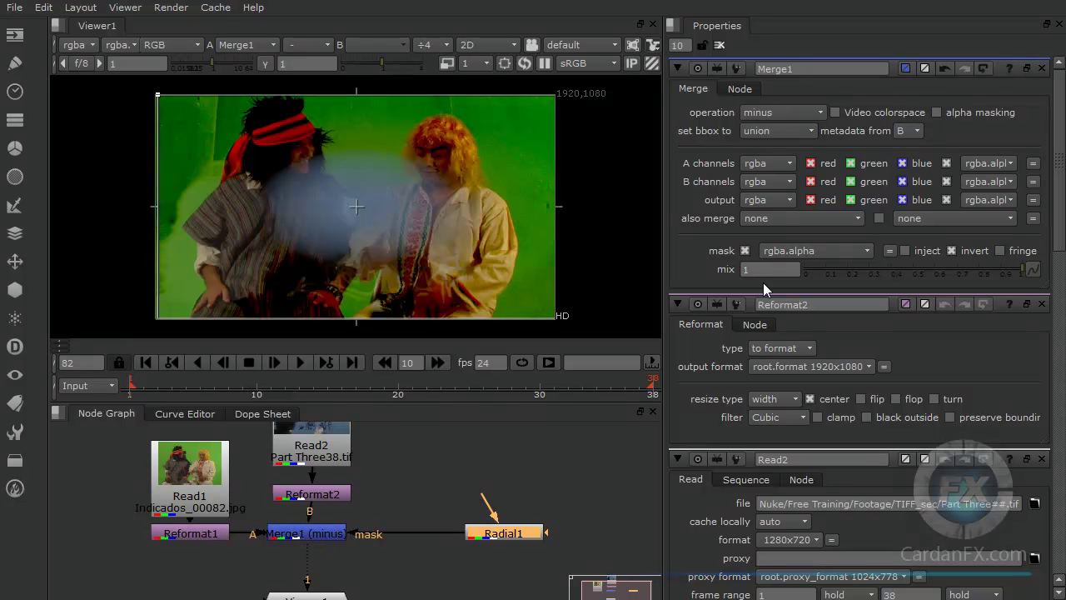
key(Up)
key(Up)
key(Up)
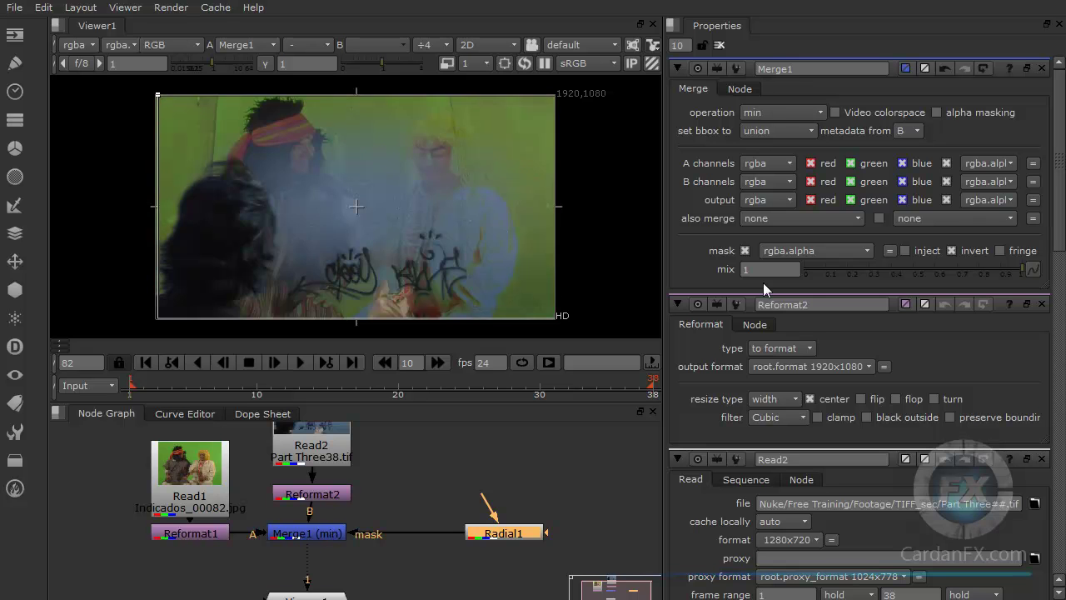
key(Up)
key(Up)
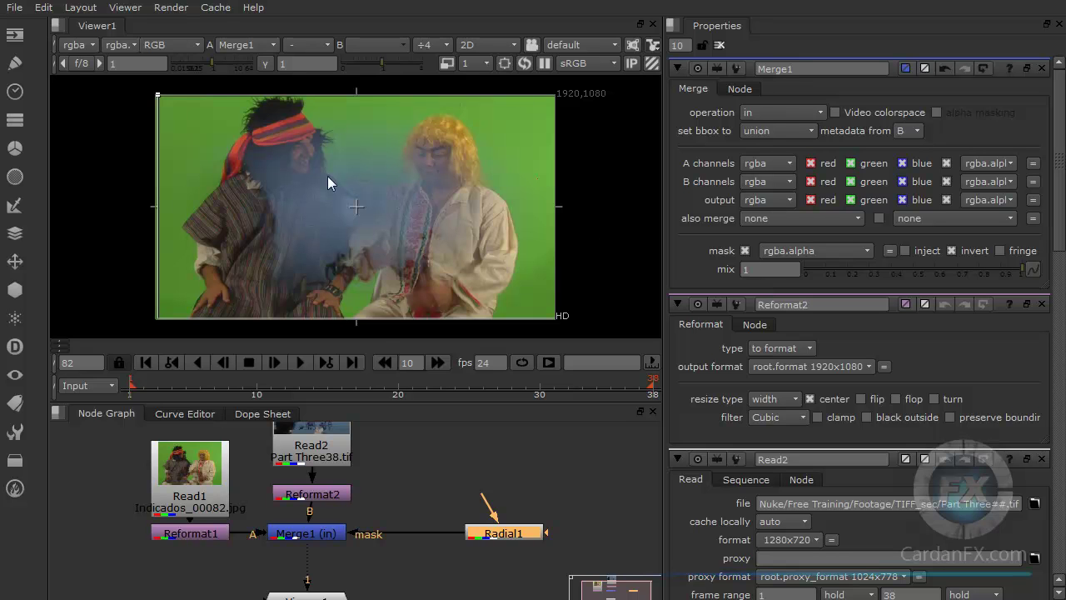
Raise the Radial1 node and insert a Transform node directly below it, feeding Merge1's mask input.
drag(513, 541, 544, 474)
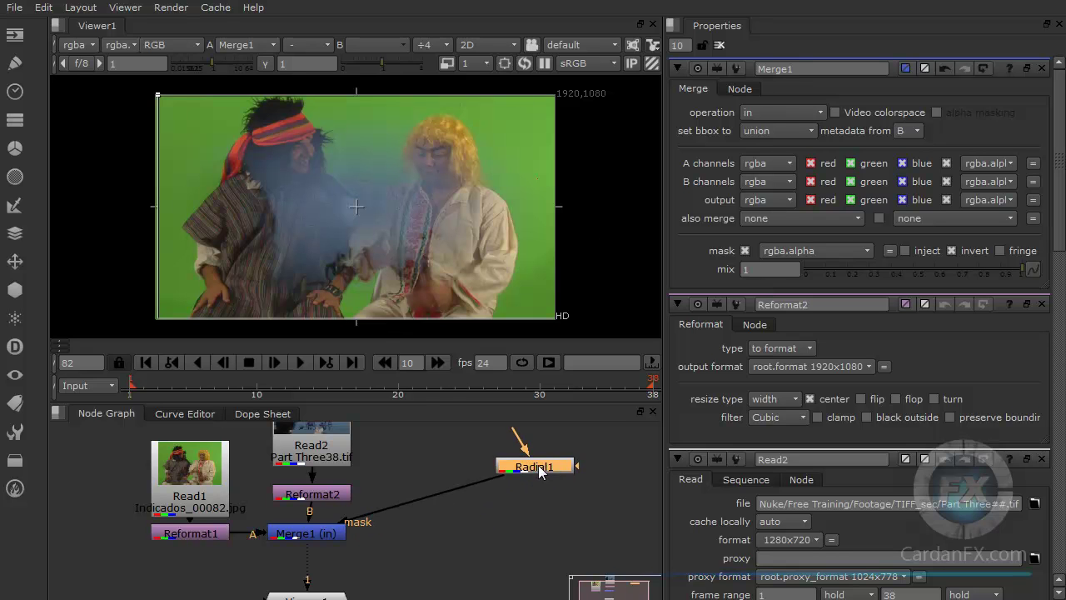
click(503, 536)
key(t)
key(r)
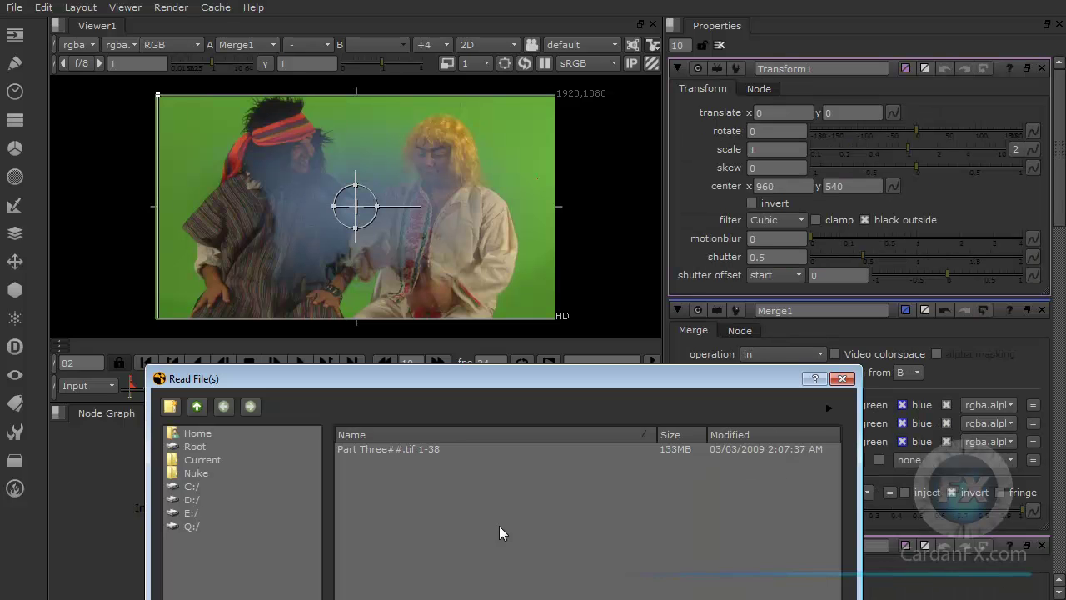
click(842, 378)
drag(438, 494, 534, 518)
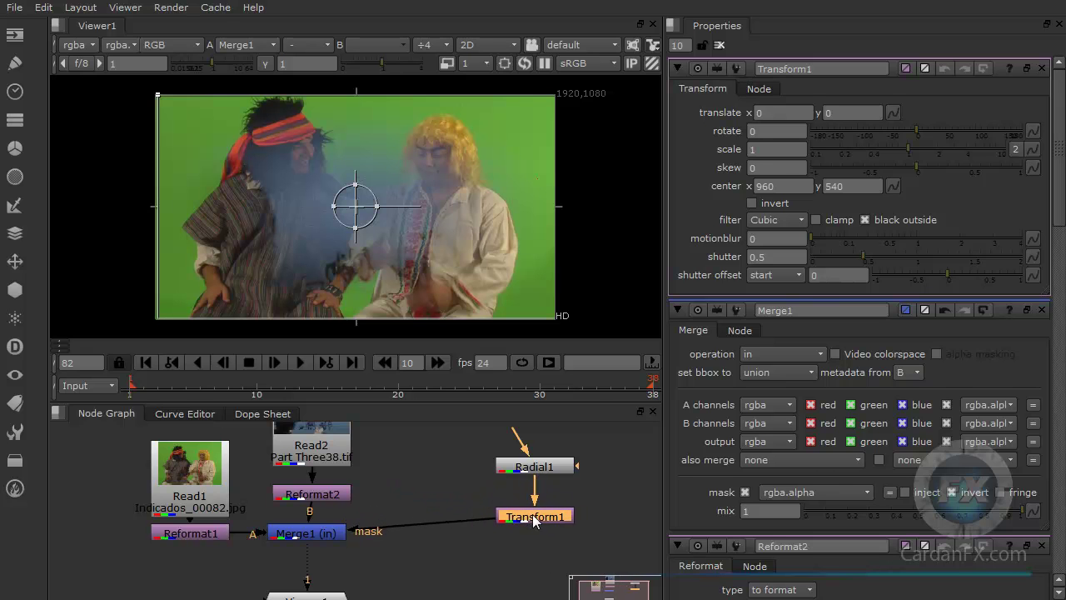
Stretch the radial mask with Transform1 to a scale of about 2.18 wide and 2.54 high, and select Merge1.
drag(355, 184, 355, 150)
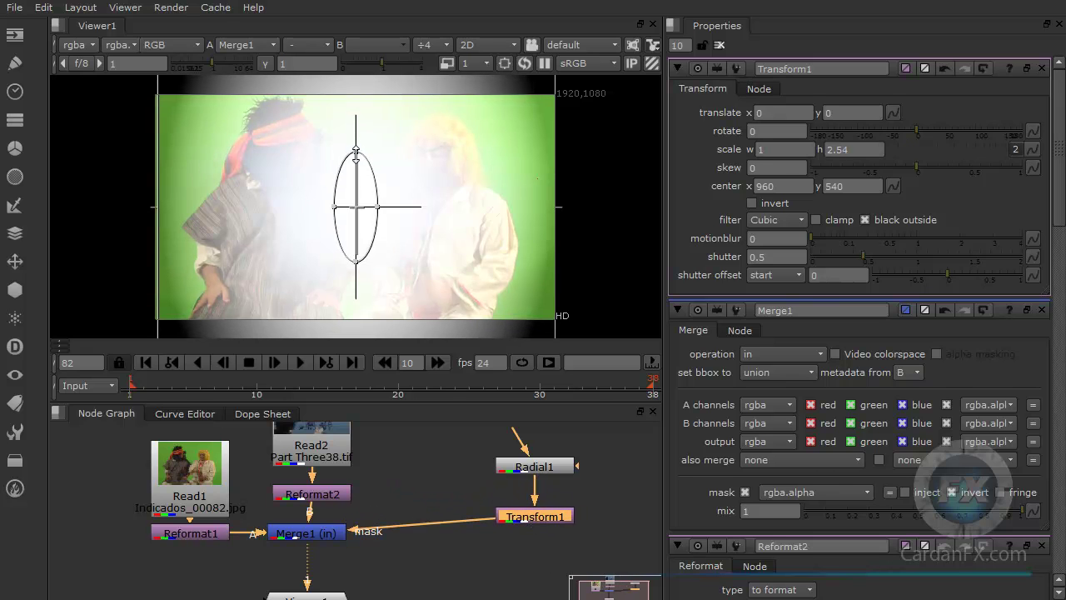
drag(379, 206, 402, 207)
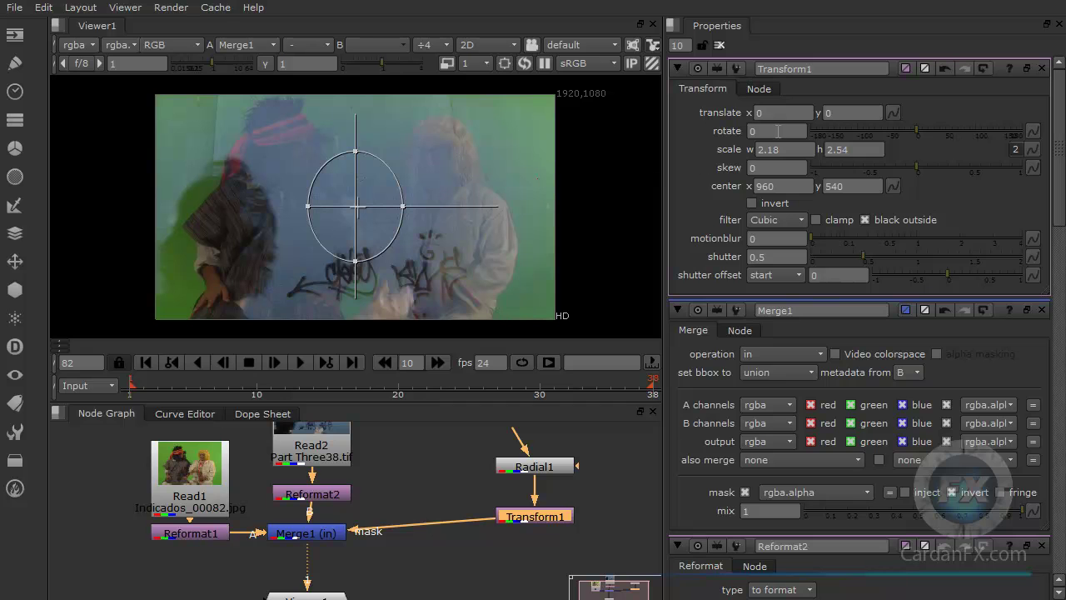
click(536, 468)
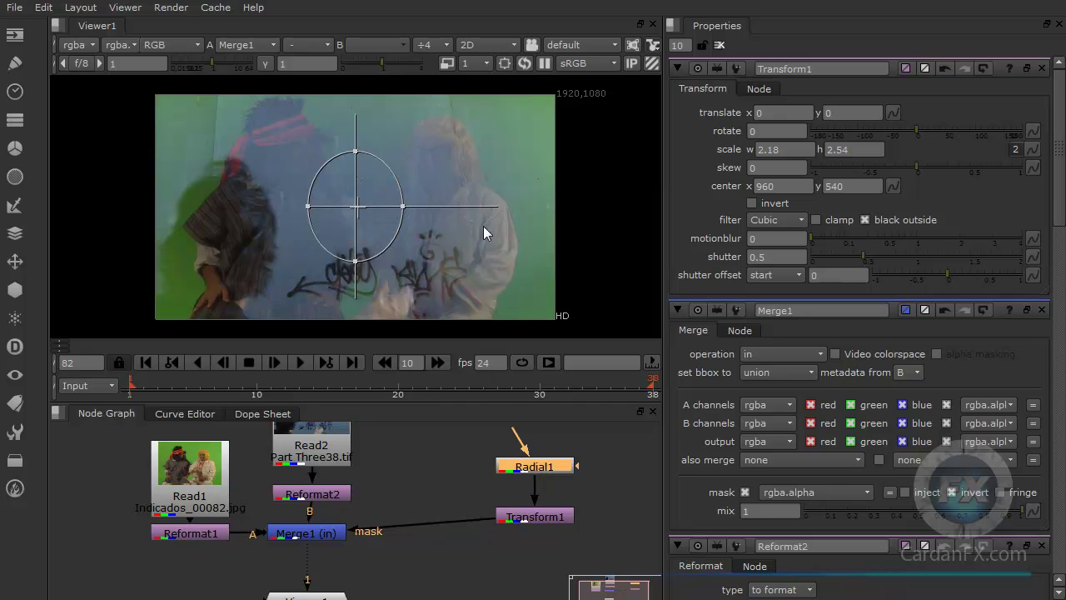
click(341, 541)
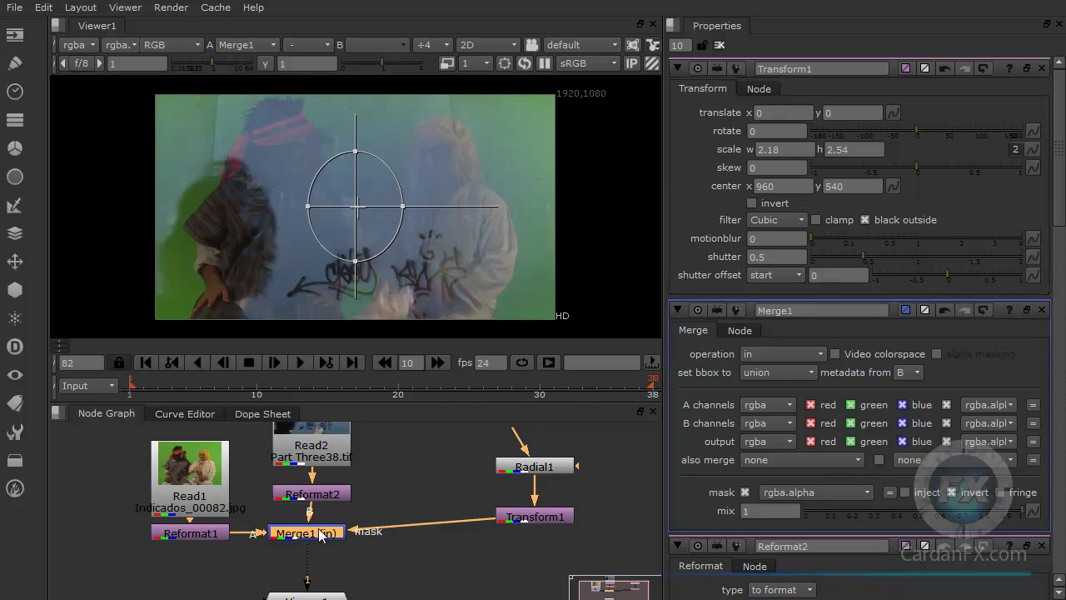
Squeeze the mask's width scale in Transform1 to about 0.065, and widen it again to about 0.813.
drag(403, 206, 358, 200)
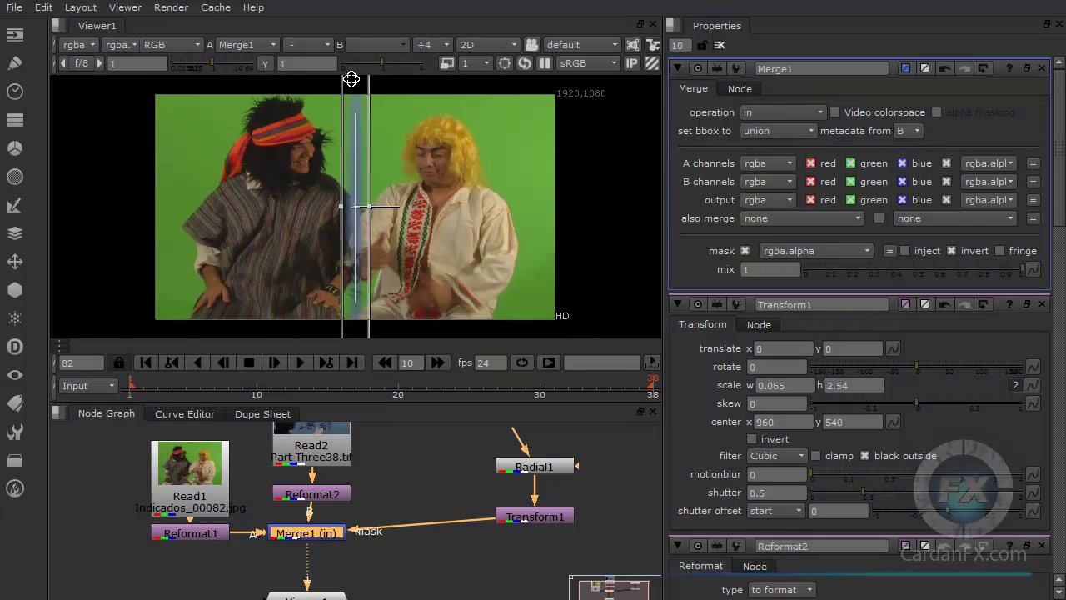
click(491, 430)
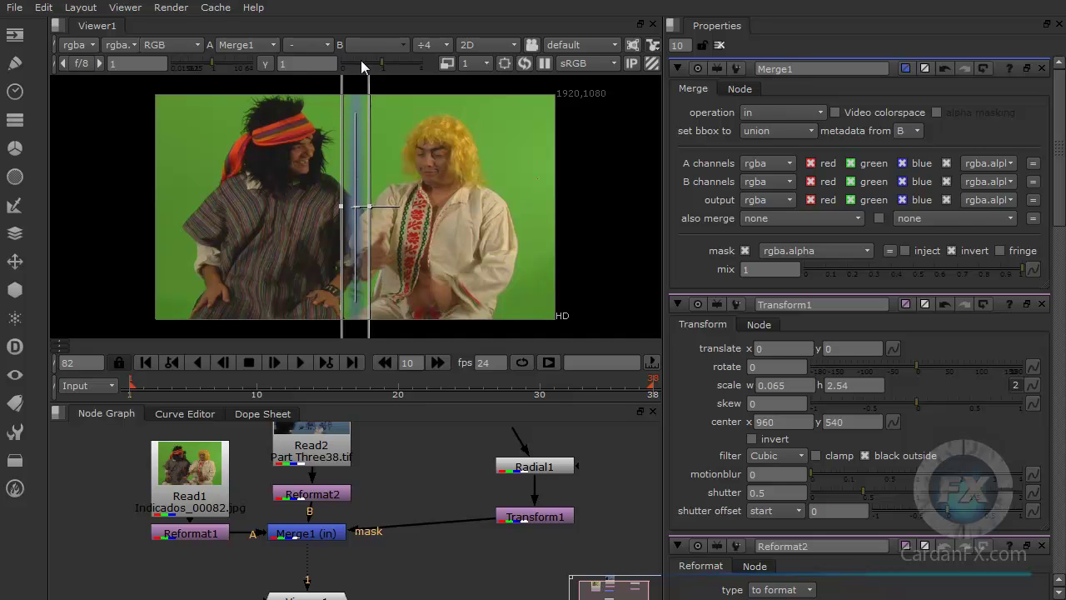
mouse_move(374, 206)
mouse_down()
mouse_move(411, 207)
mouse_move(377, 208)
mouse_move(406, 207)
mouse_move(391, 208)
mouse_up()
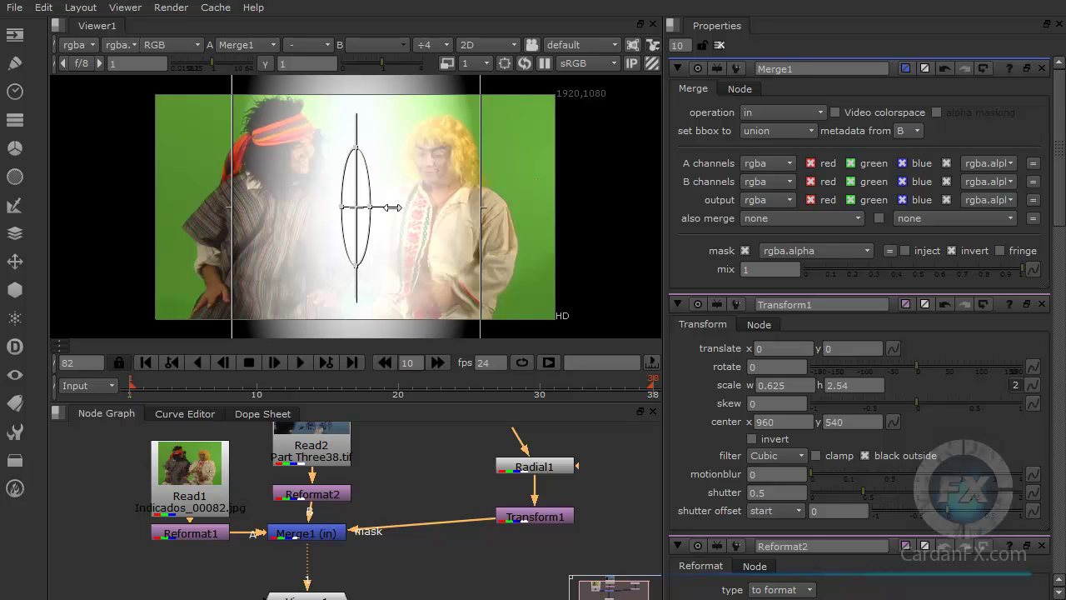
mouse_move(391, 208)
mouse_down()
mouse_move(379, 207)
mouse_move(389, 227)
mouse_move(371, 221)
mouse_move(403, 219)
mouse_up()
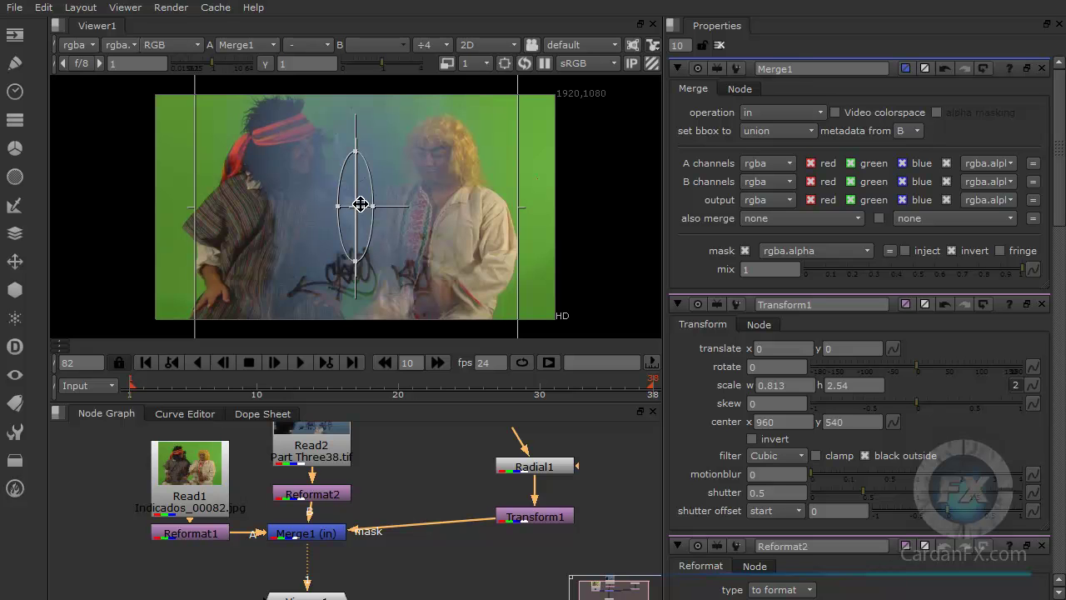
Shrink and stretch the mask with Transform1, ending at a scale of about 0.093 wide and 2.383 high.
drag(355, 153, 388, 207)
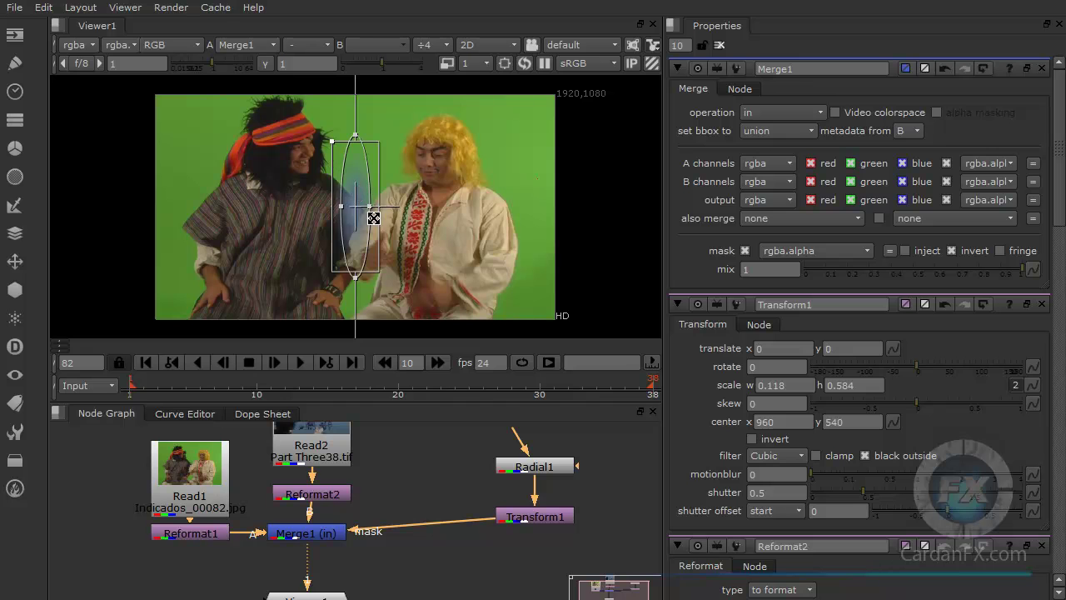
drag(370, 207, 396, 208)
drag(355, 135, 350, 39)
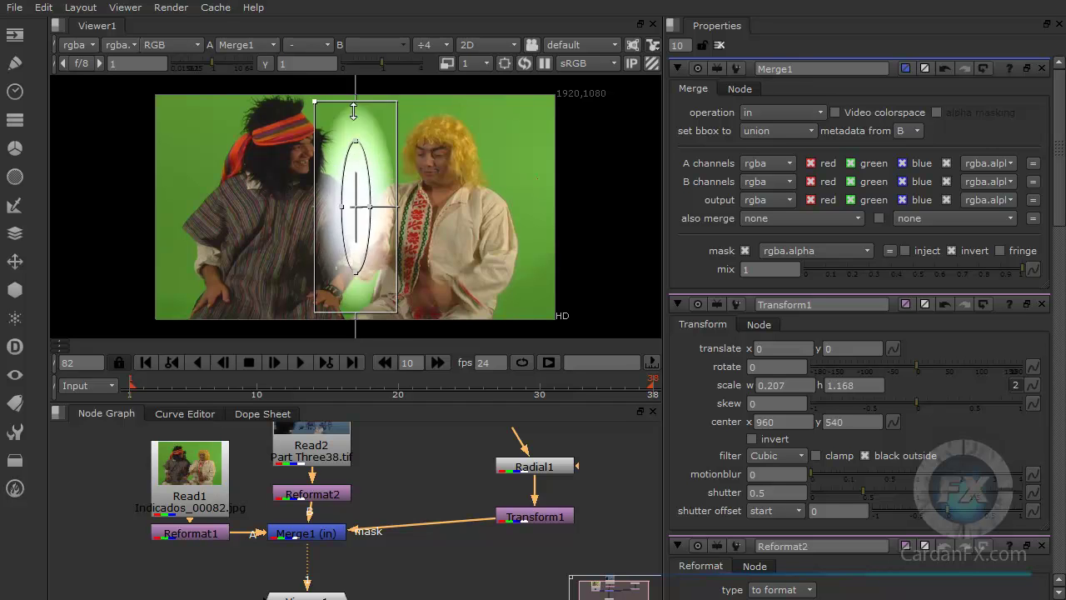
drag(338, 207, 351, 206)
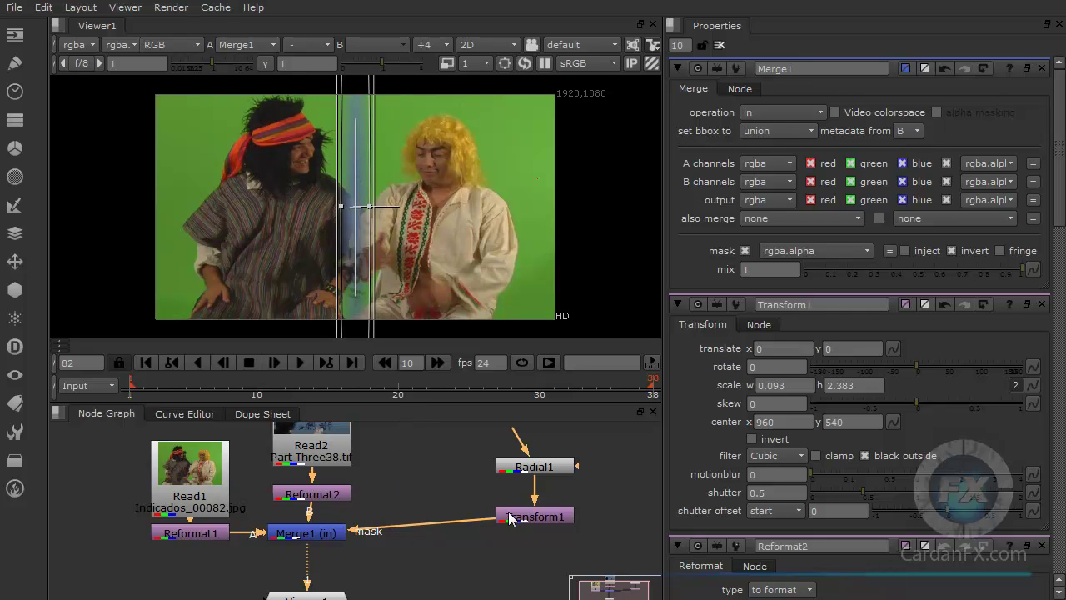
Align Transform1 with Merge1, and delete both the Radial1 and Transform1 nodes from the mask branch.
drag(539, 518, 537, 533)
click(535, 467)
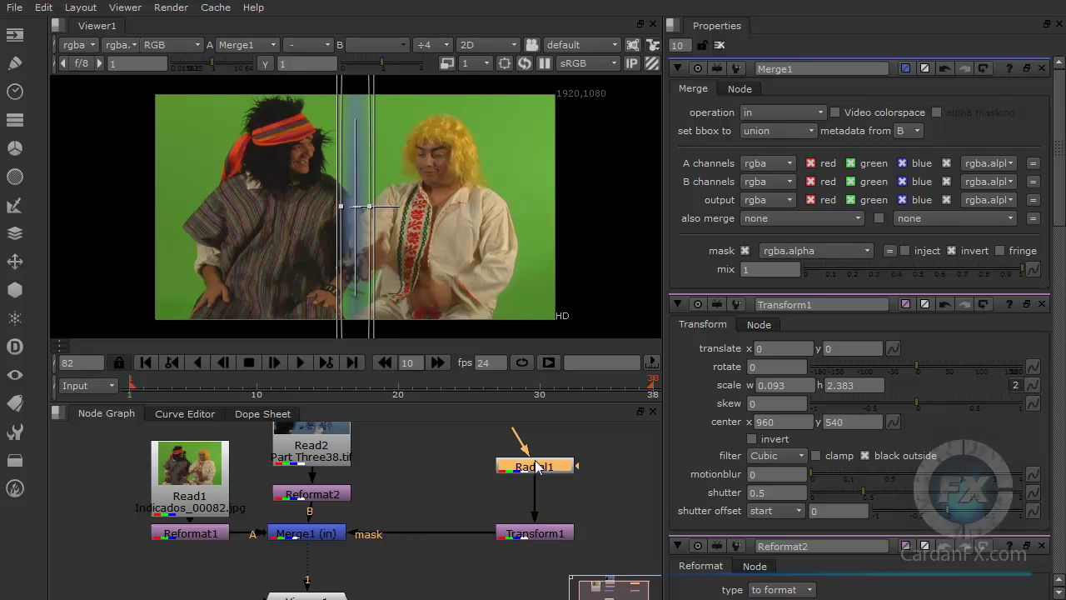
key(Delete)
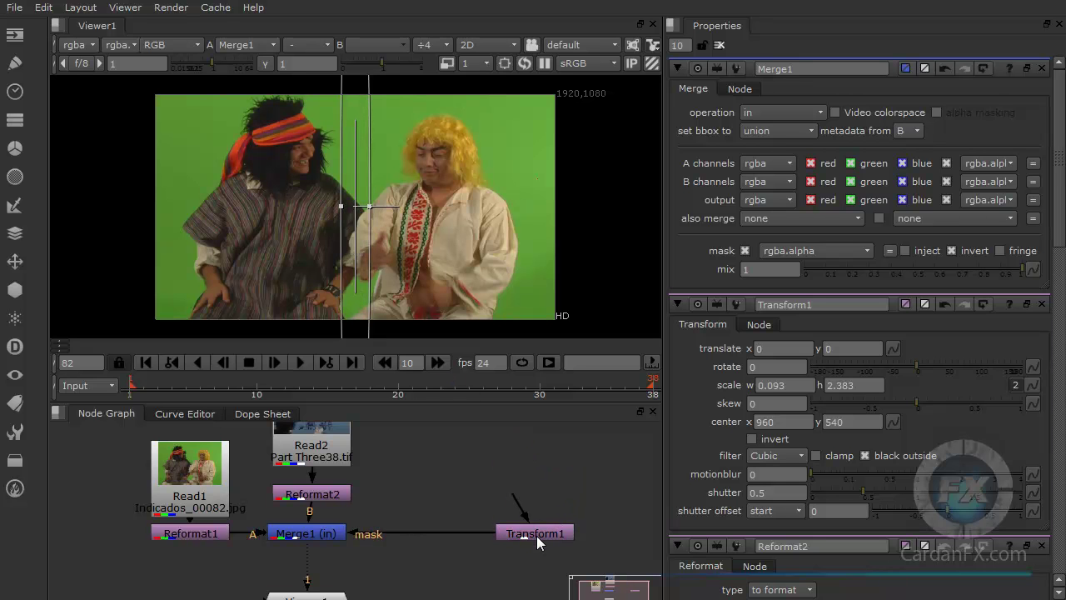
click(537, 537)
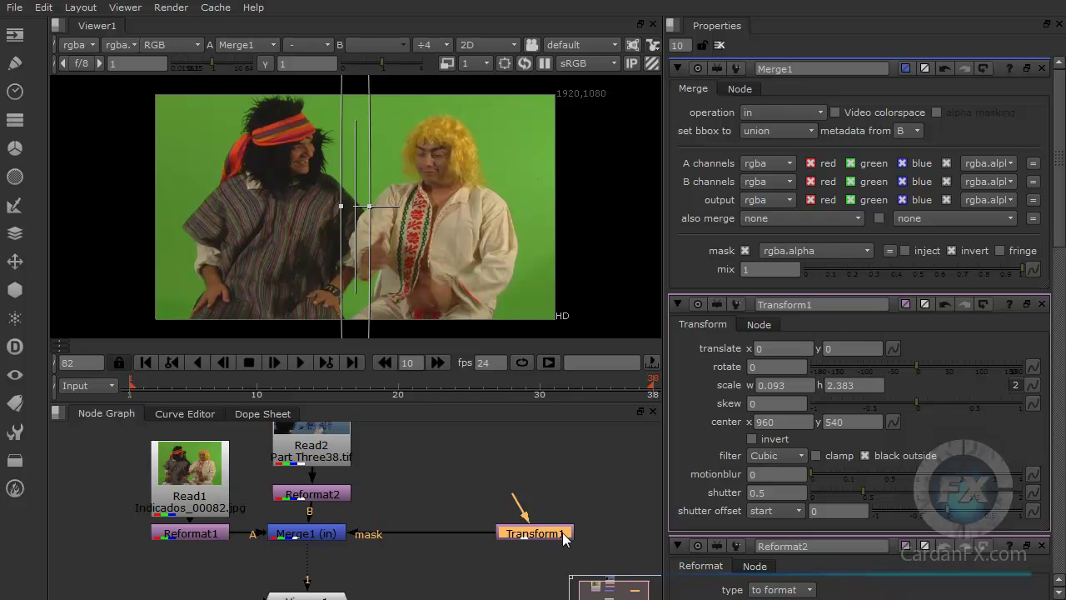
key(Delete)
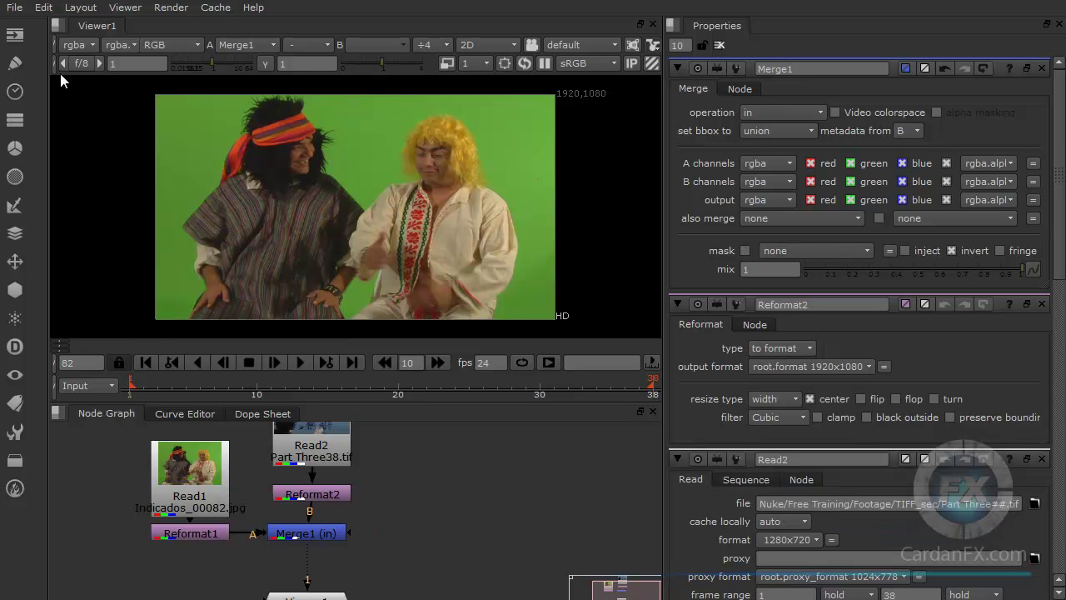
Add a Roto node above and to the side of Merge1 and display its output in the Viewer.
click(14, 63)
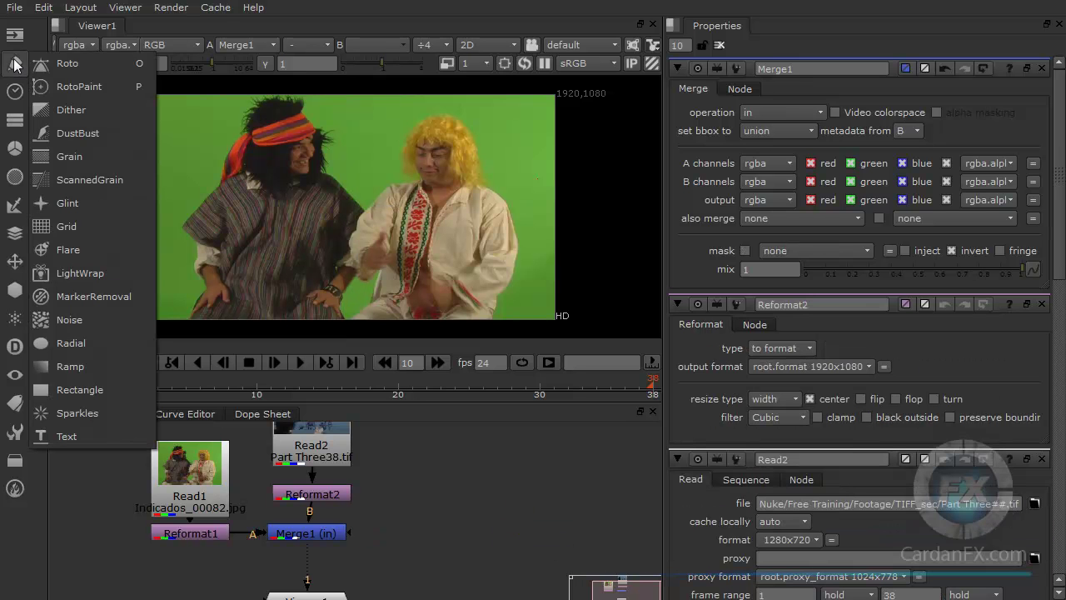
click(88, 66)
drag(567, 536, 506, 487)
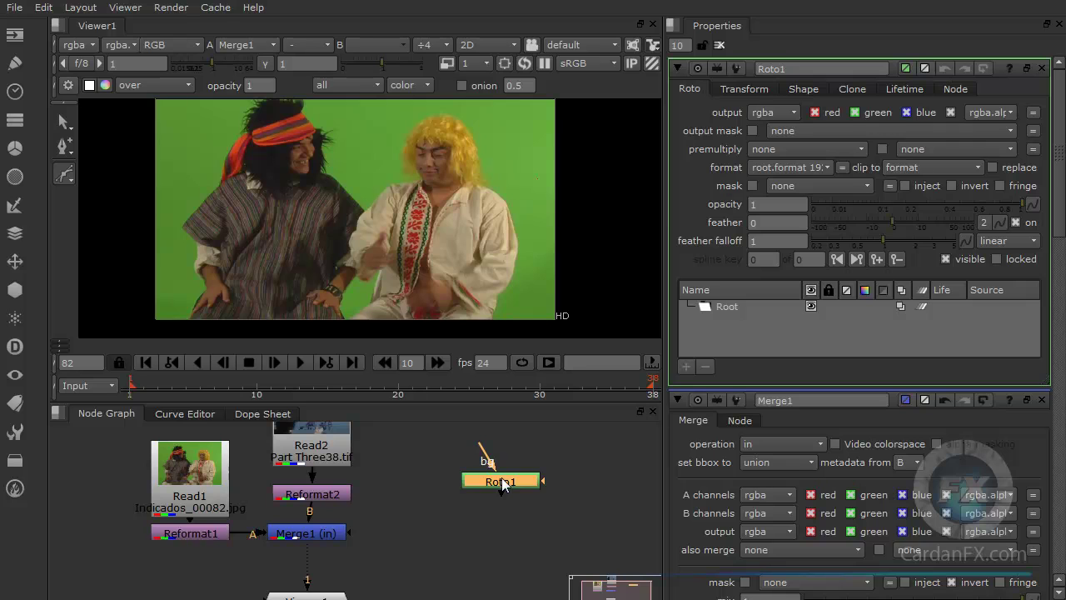
key(1)
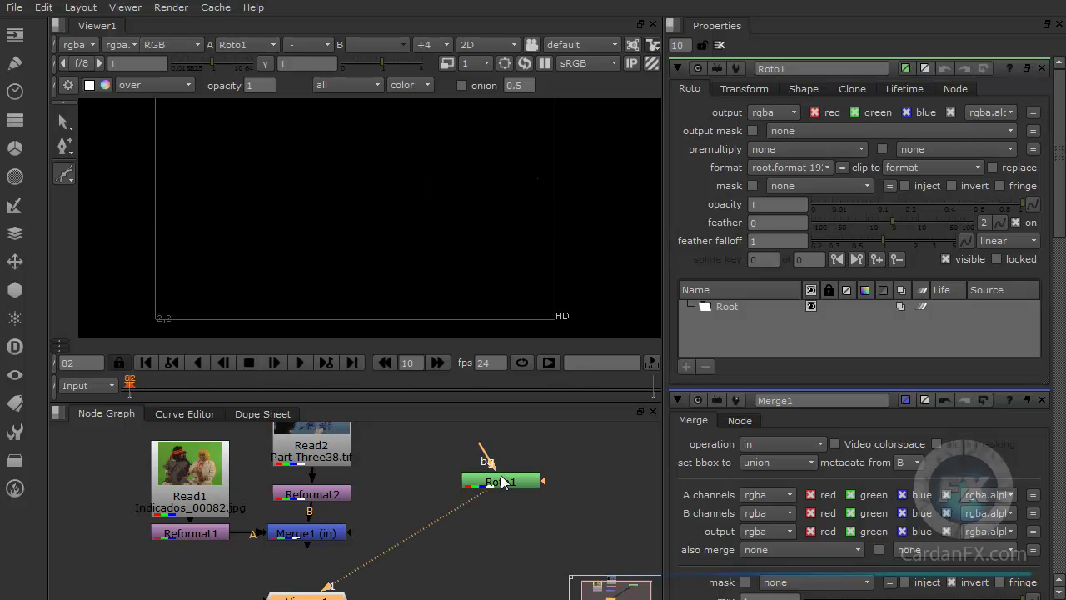
drag(502, 482, 500, 486)
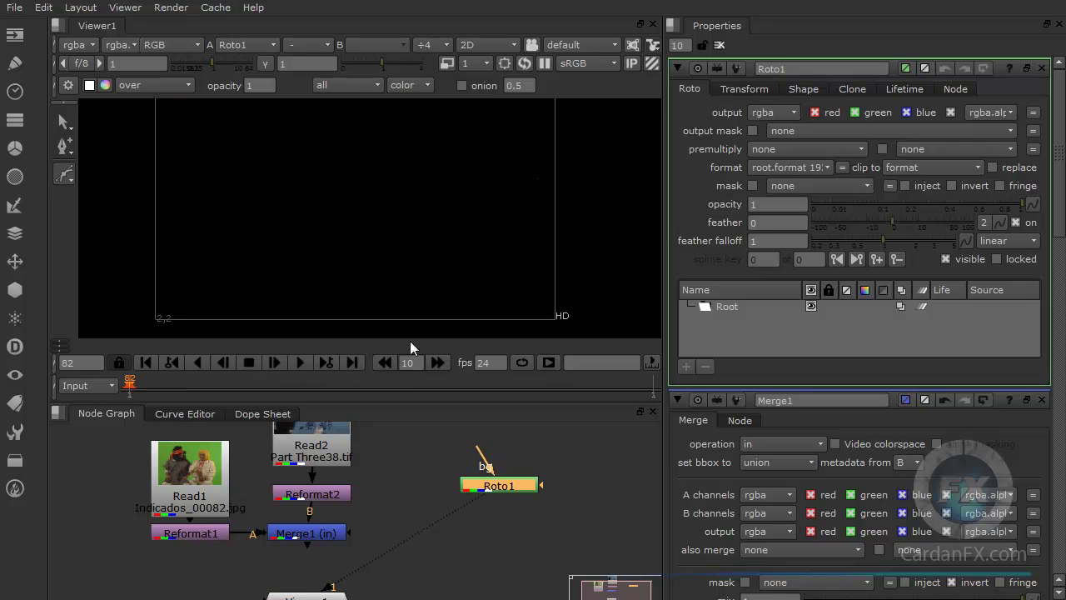
Draw a closed eight-point B-spline shape in Roto1, rounded on one side and notched inward on the other.
click(65, 145)
click(67, 179)
click(254, 140)
click(370, 133)
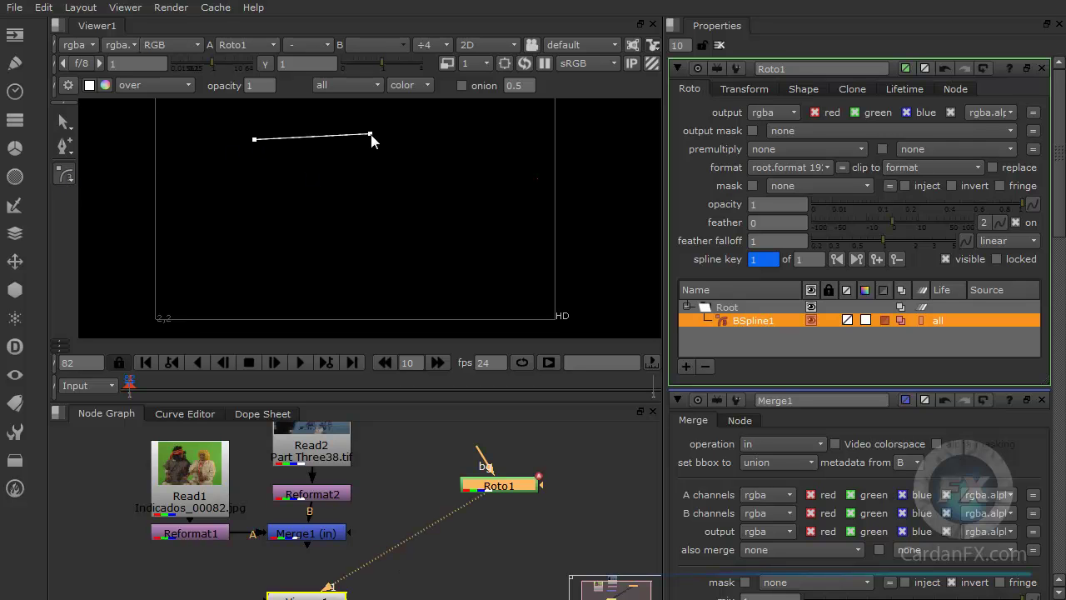
click(455, 197)
click(357, 256)
click(232, 193)
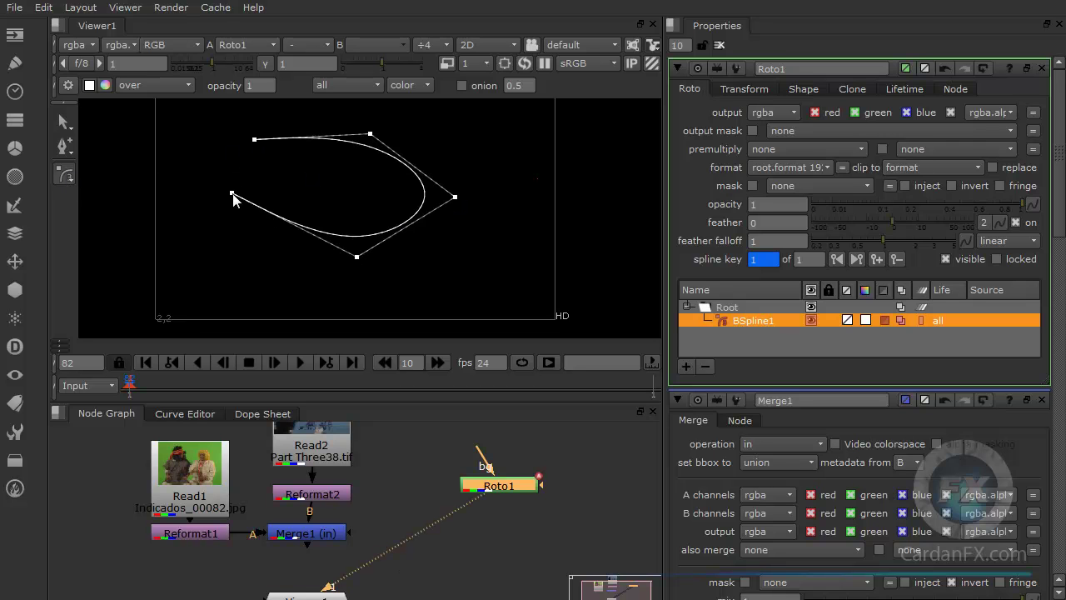
click(295, 192)
click(334, 167)
click(240, 157)
click(254, 140)
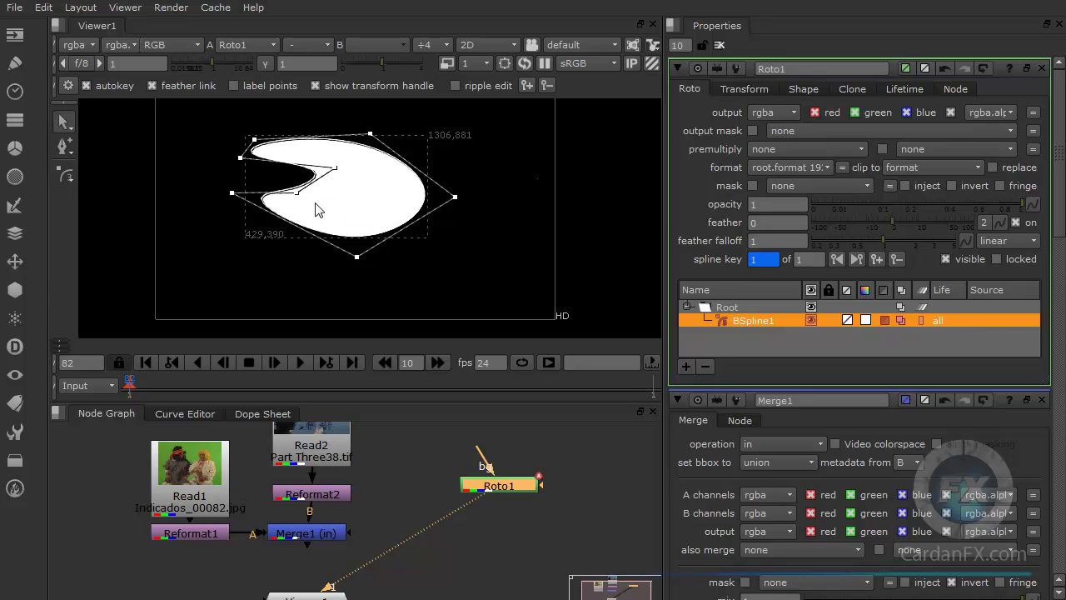
Use Select Points to pull the feather of the spline's lower-left point outward, and return it close to that point.
right_click(63, 122)
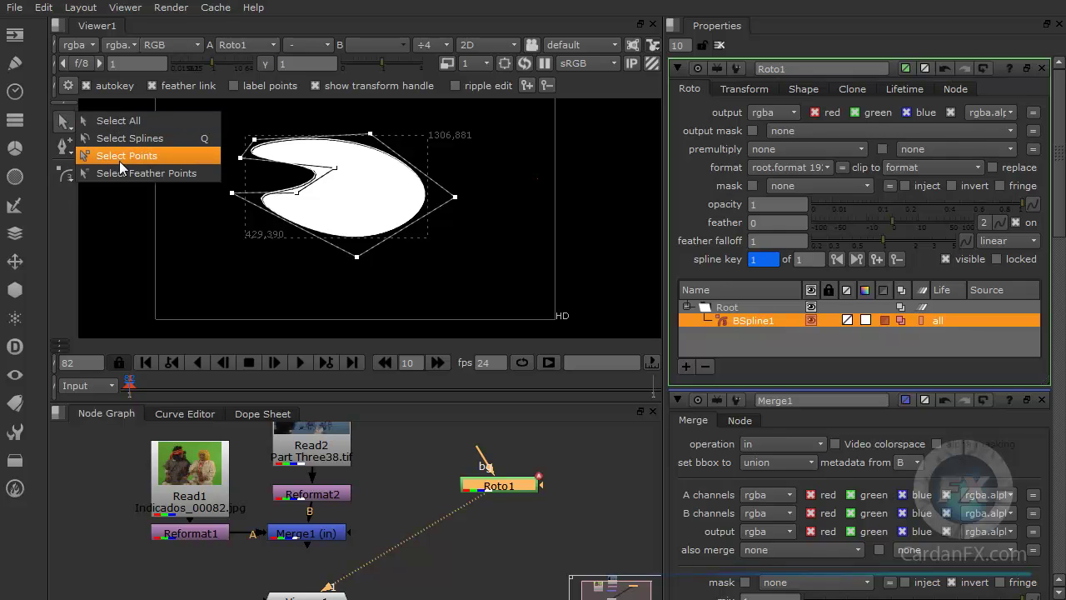
click(119, 161)
drag(231, 192, 247, 284)
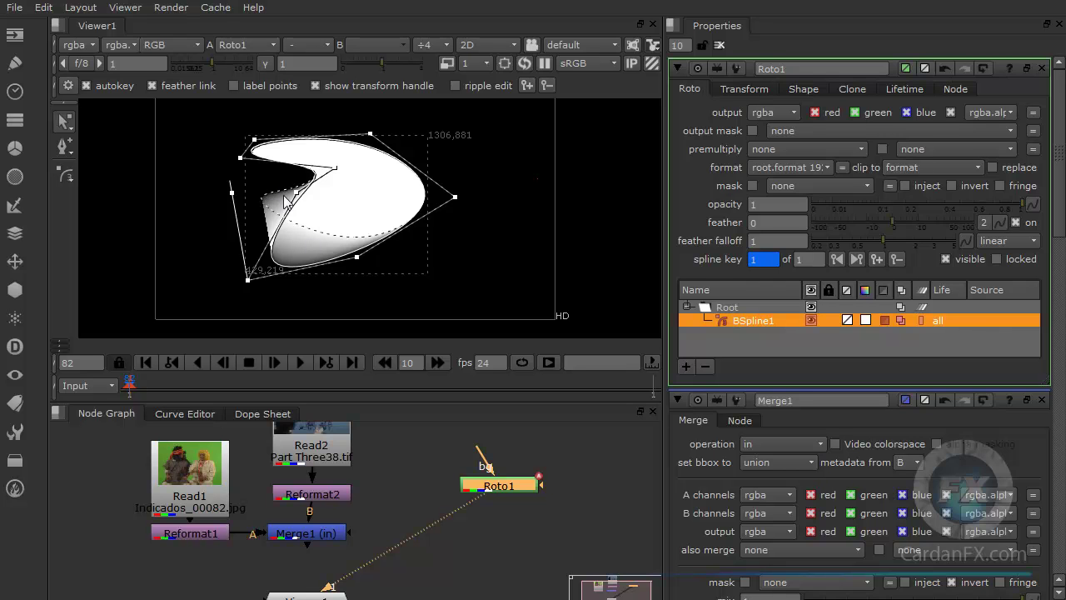
drag(251, 281, 238, 197)
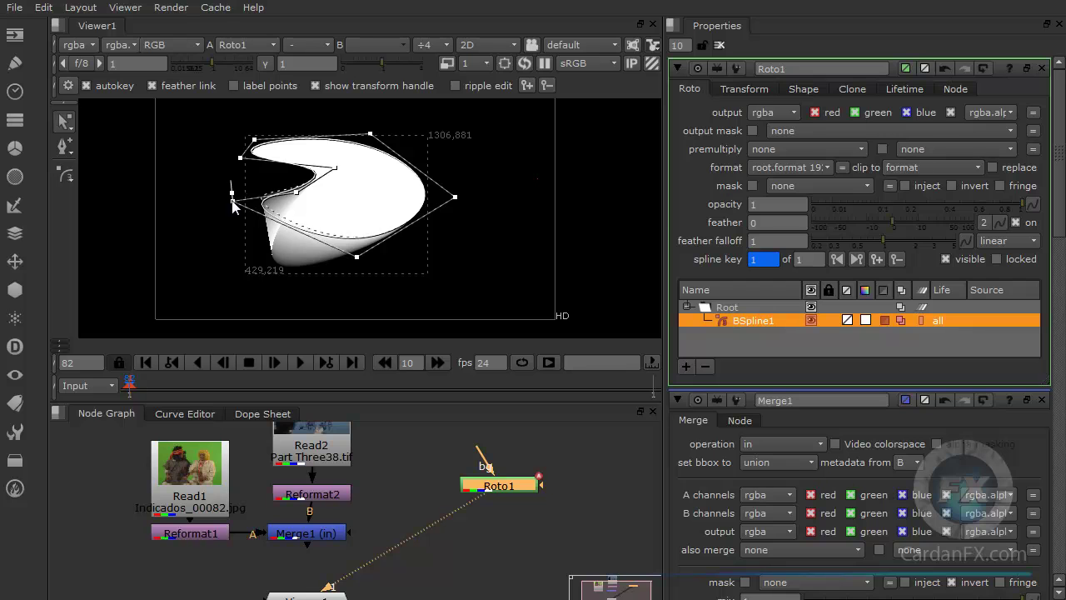
Look through Roto1's selection modes and shape types, and activate the Rectangle tool.
click(70, 126)
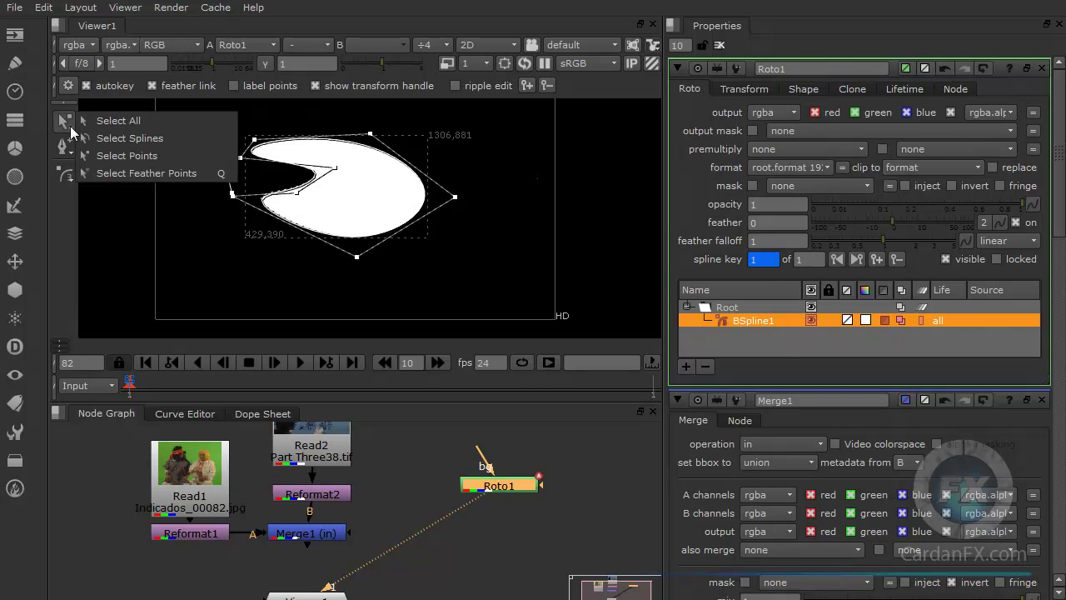
click(122, 172)
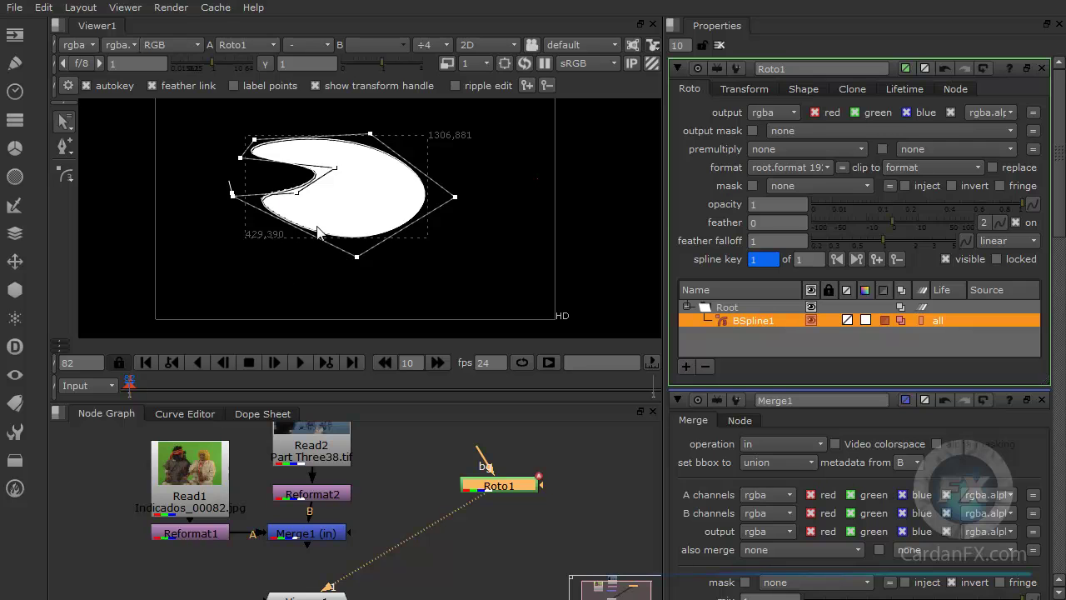
key(v)
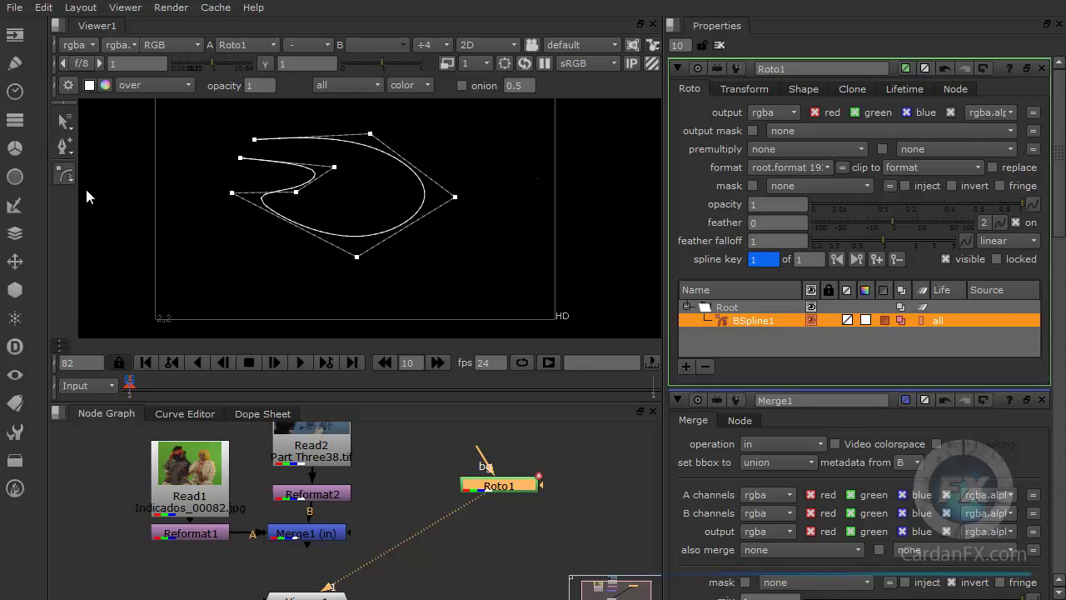
click(67, 153)
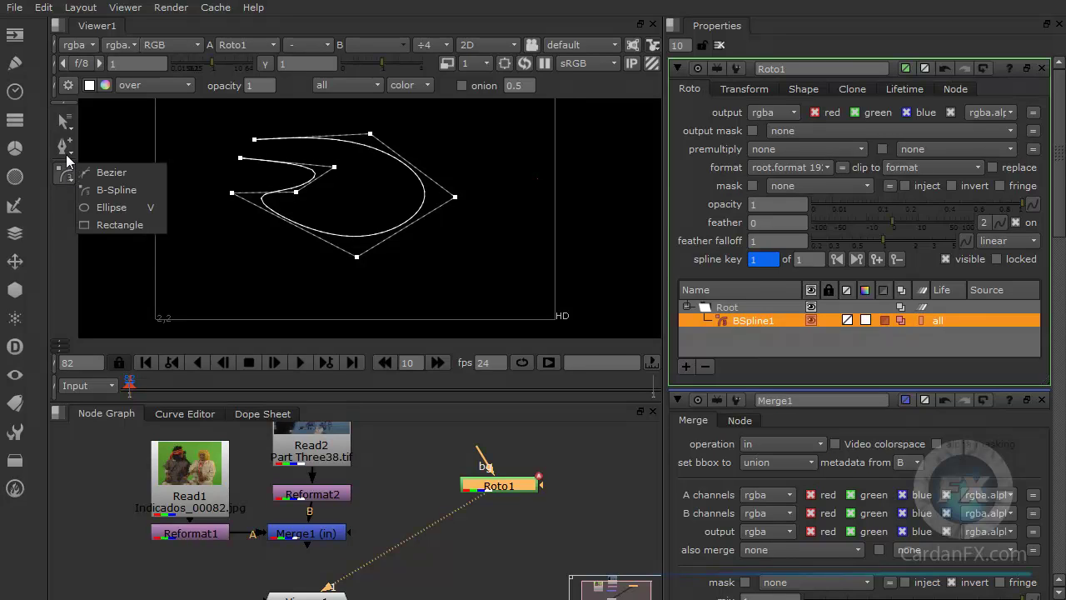
click(67, 157)
drag(67, 157, 108, 229)
drag(69, 187, 128, 222)
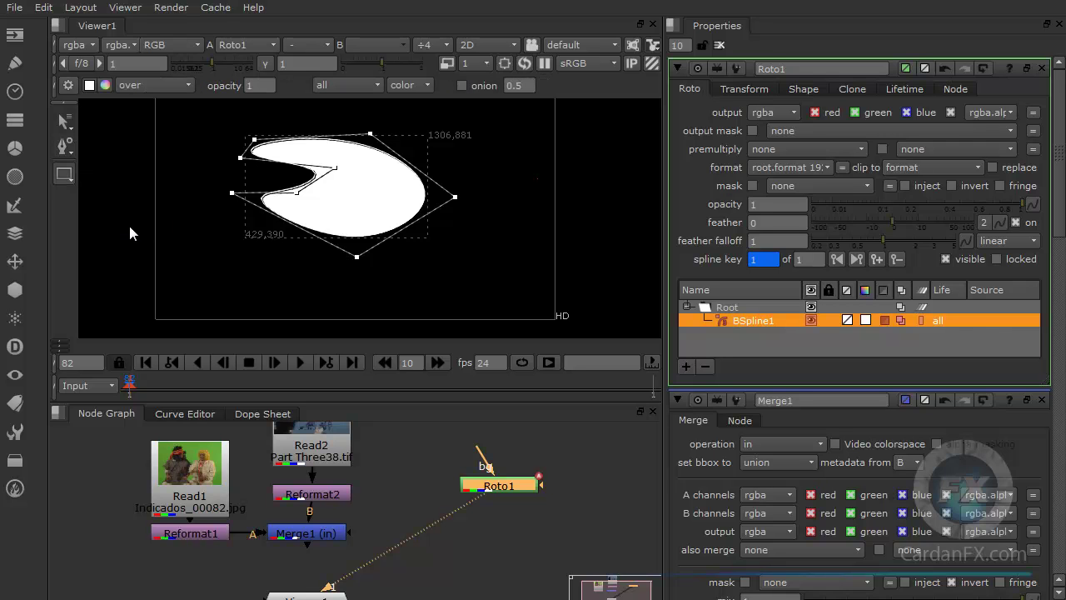
mouse_move(73, 183)
mouse_down()
mouse_move(104, 174)
mouse_move(66, 179)
mouse_up()
Connect Merge1's mask input to Roto1, display Merge1 in the Viewer, and place Roto1 beside Merge1.
click(449, 468)
drag(502, 493, 502, 517)
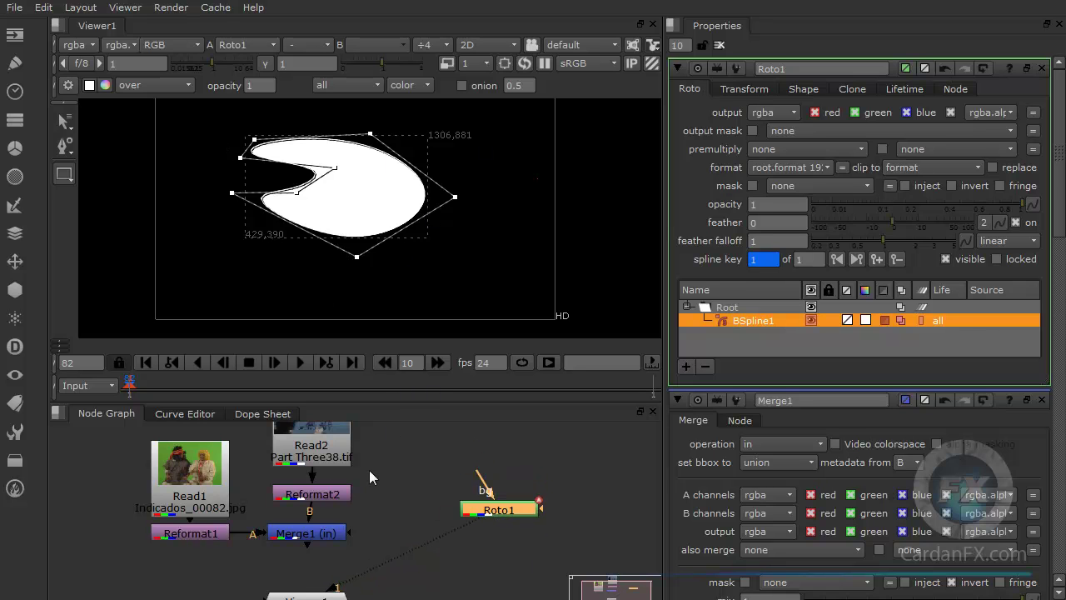
drag(348, 534, 521, 524)
mouse_move(341, 594)
mouse_down()
mouse_move(507, 568)
mouse_move(495, 587)
mouse_move(331, 588)
mouse_up()
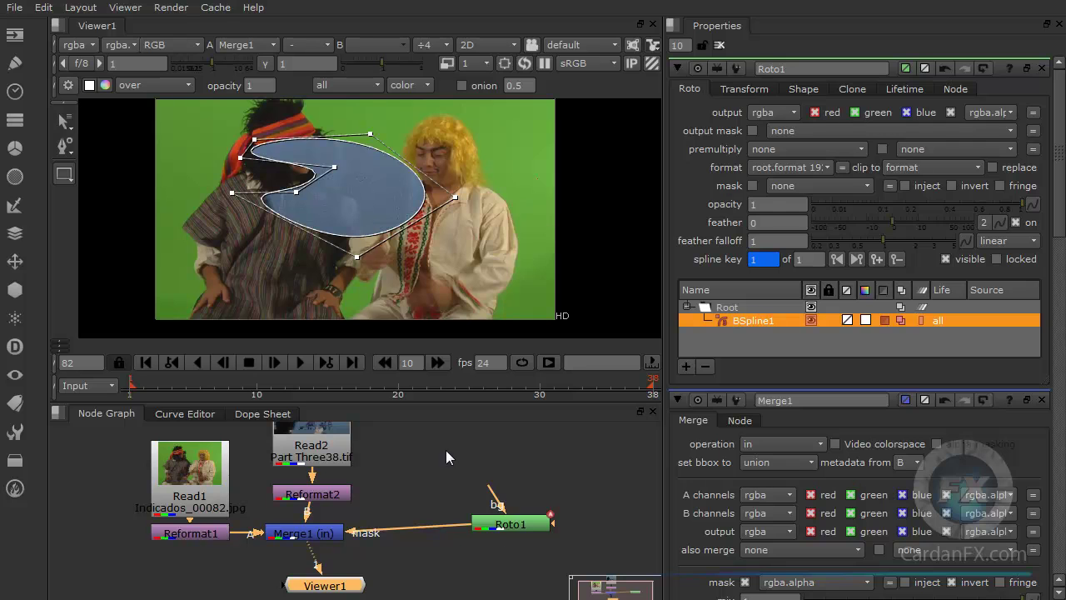
drag(514, 526, 513, 540)
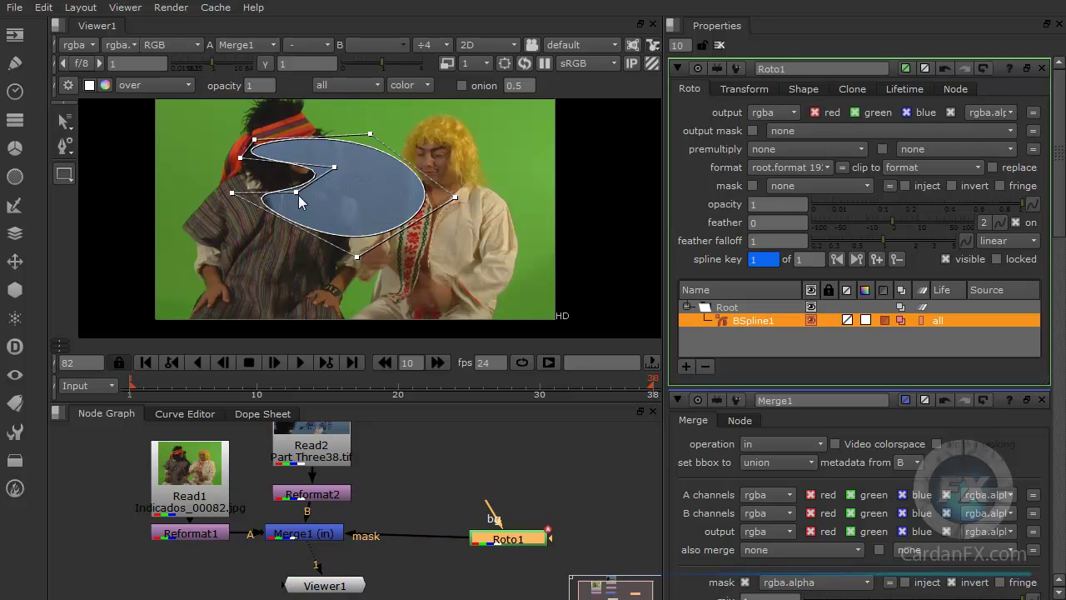
Pull the two inner notch points of BSpline1 outward to round off the notch, and switch back to the point selection tool.
drag(333, 167, 203, 155)
drag(297, 193, 204, 186)
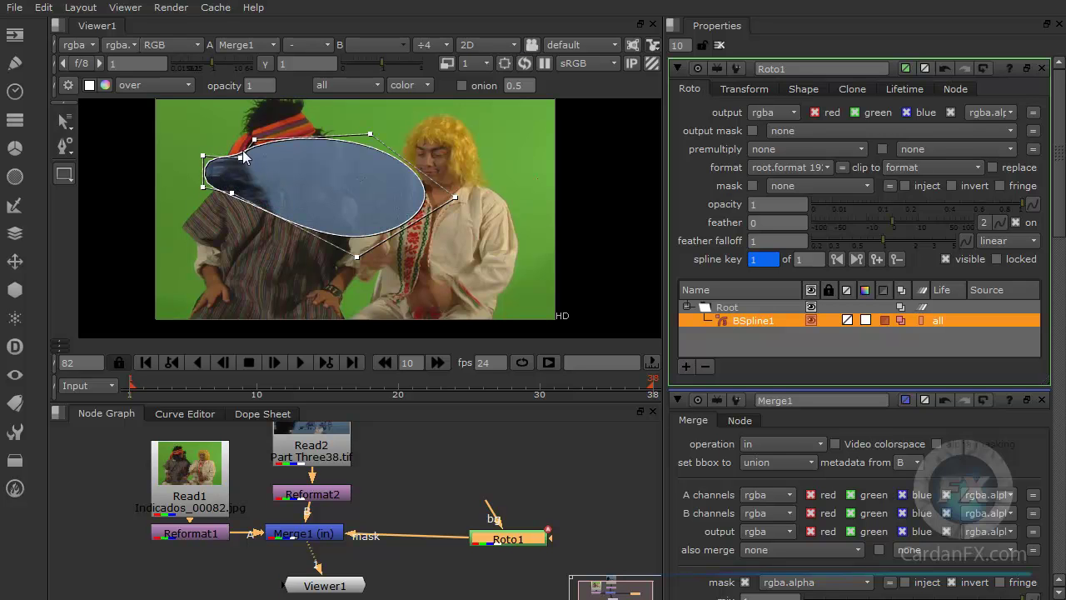
drag(255, 139, 295, 121)
key(q)
click(300, 127)
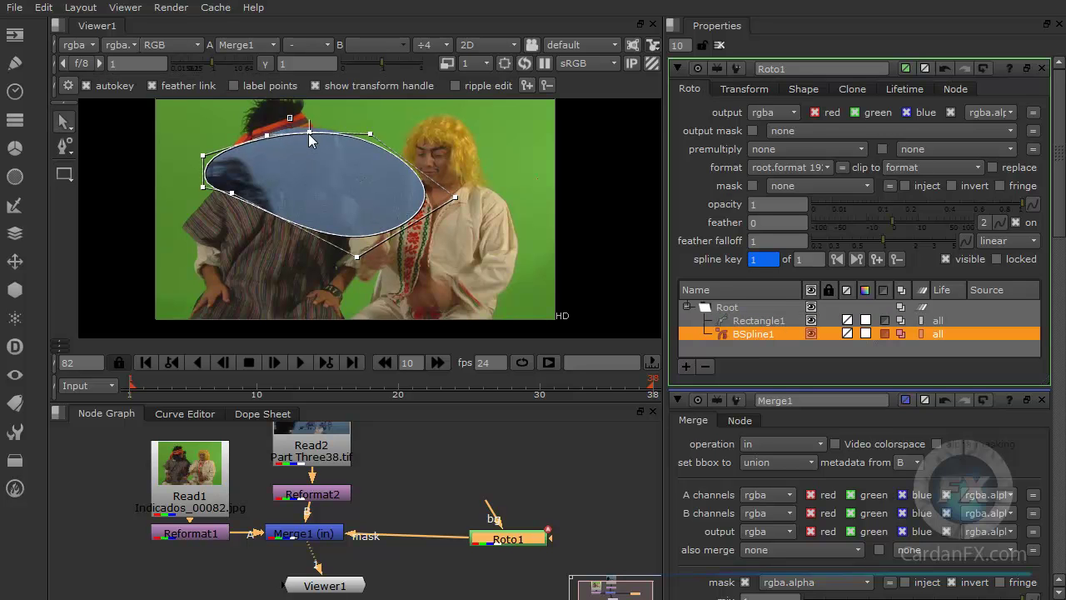
Move the points of BSpline1 inward until the shape tightly encloses the face of the man wearing the red headband.
drag(204, 154, 262, 159)
drag(233, 193, 265, 186)
drag(357, 258, 302, 196)
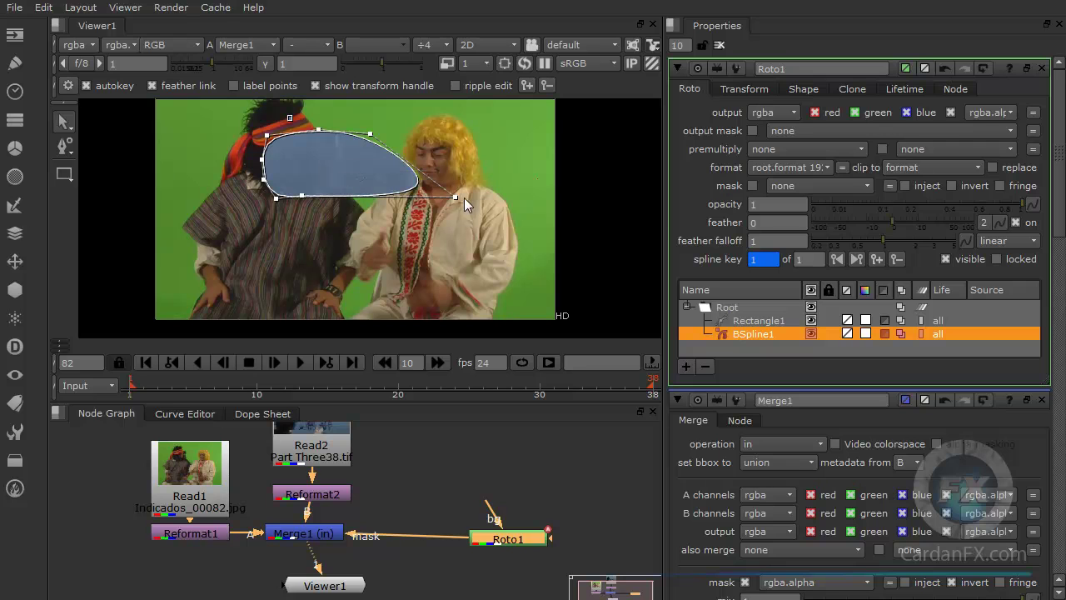
drag(456, 198, 334, 178)
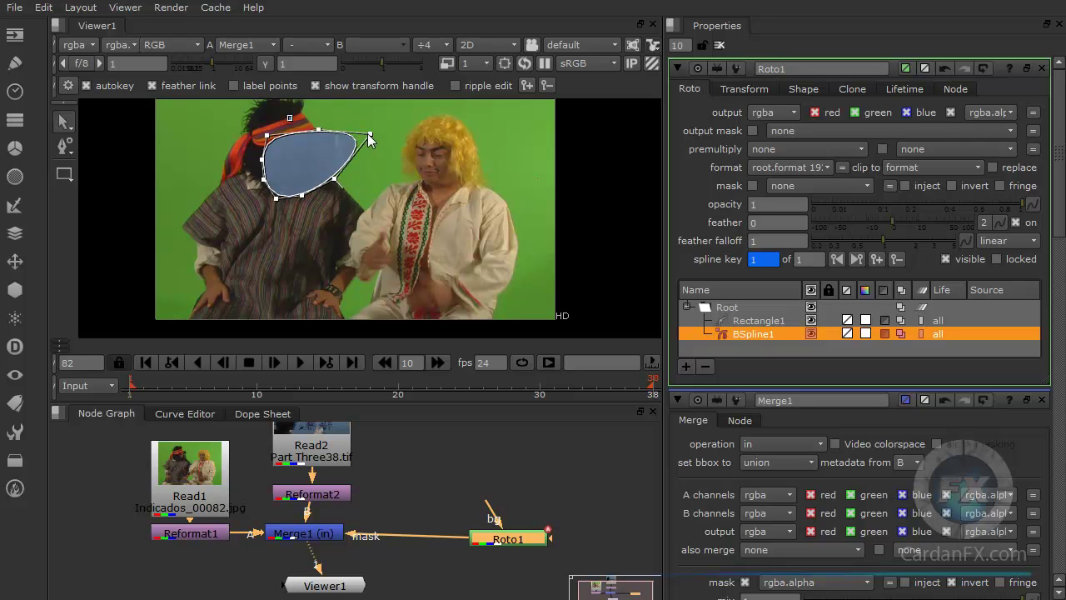
drag(370, 135, 324, 135)
drag(334, 177, 313, 182)
drag(325, 136, 318, 131)
mouse_move(314, 183)
mouse_down()
mouse_move(287, 192)
mouse_move(271, 138)
mouse_move(308, 133)
mouse_move(321, 143)
mouse_move(315, 183)
mouse_up()
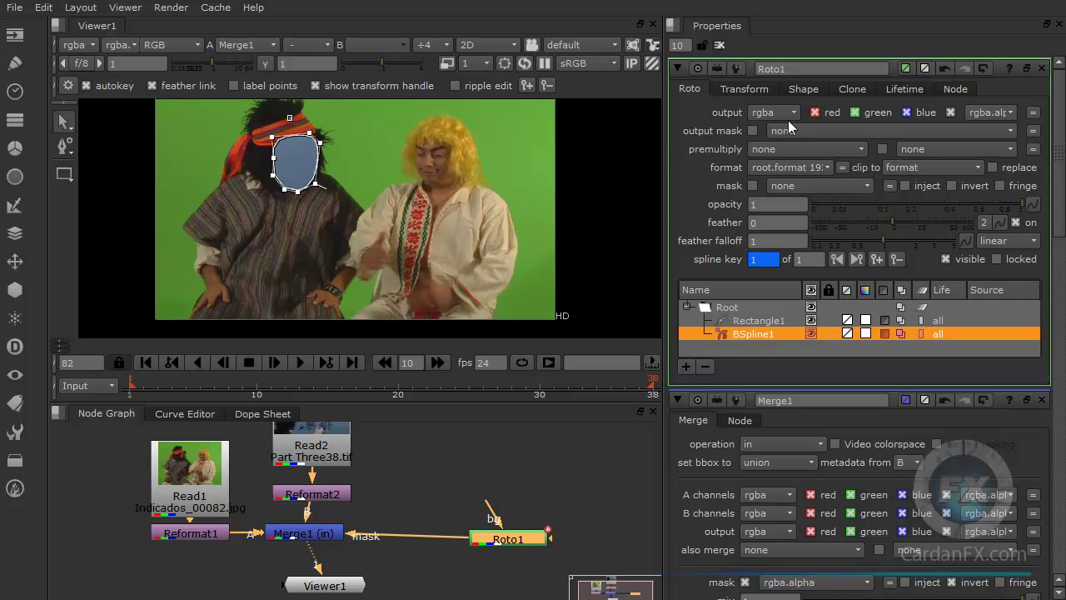
Try the hypot and out operations on Merge1, and turn off inversion of its mask.
double_click(339, 533)
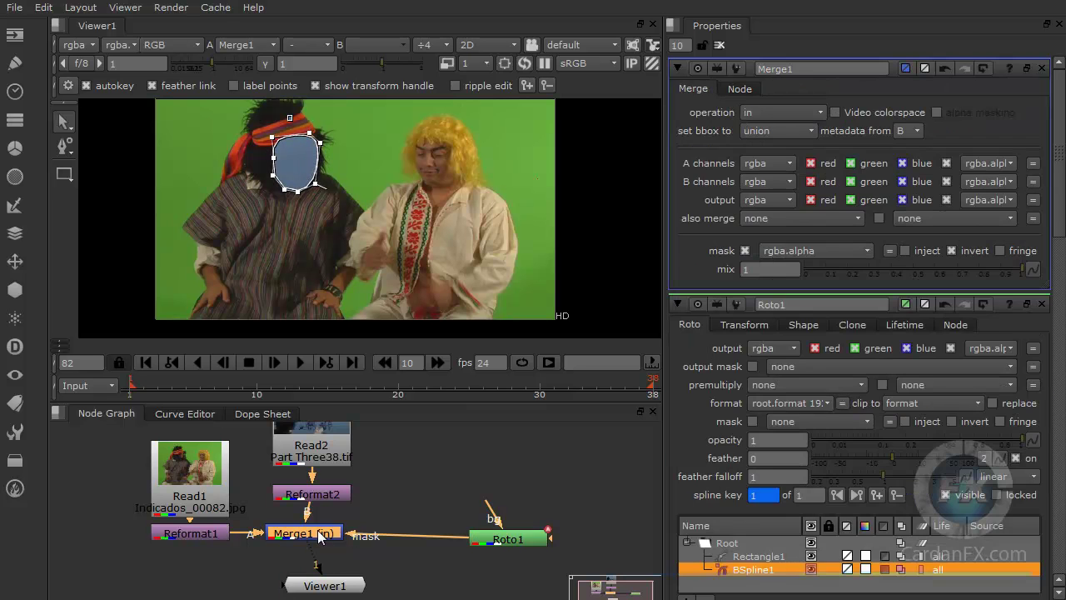
click(811, 118)
click(776, 99)
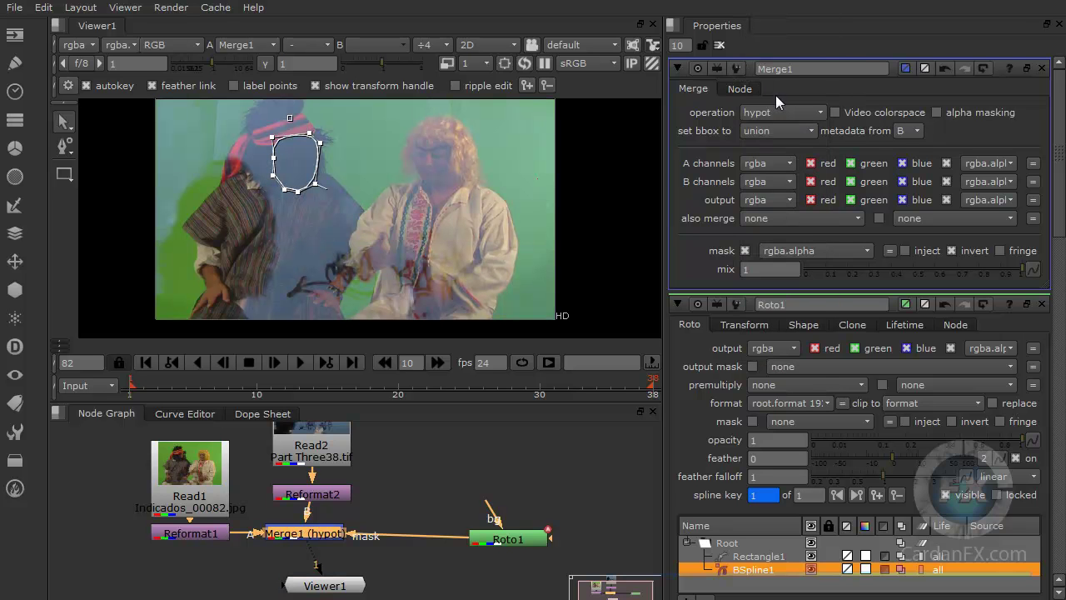
click(778, 116)
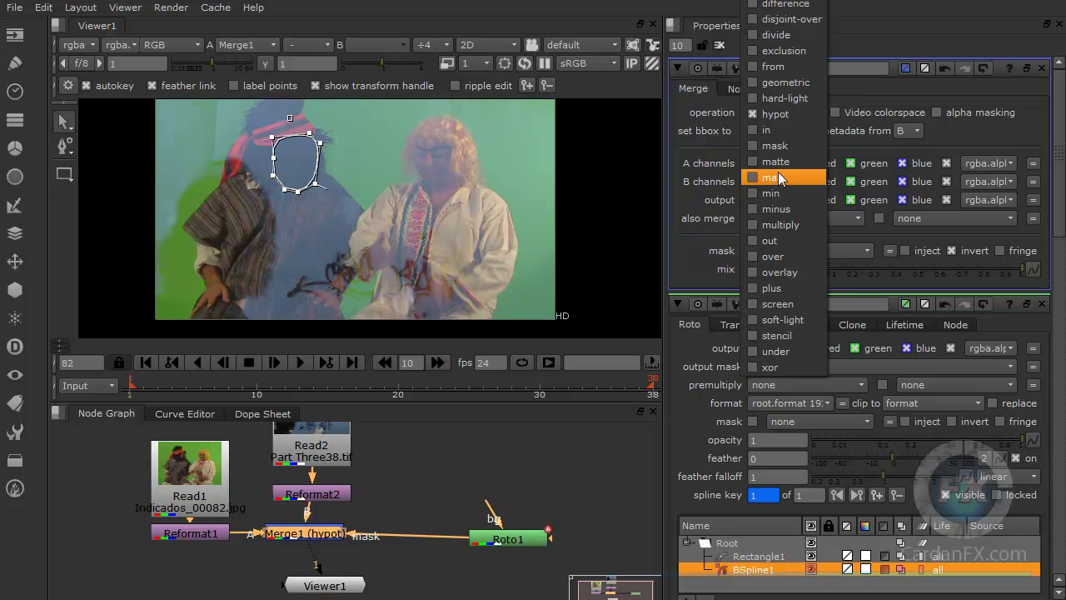
click(774, 242)
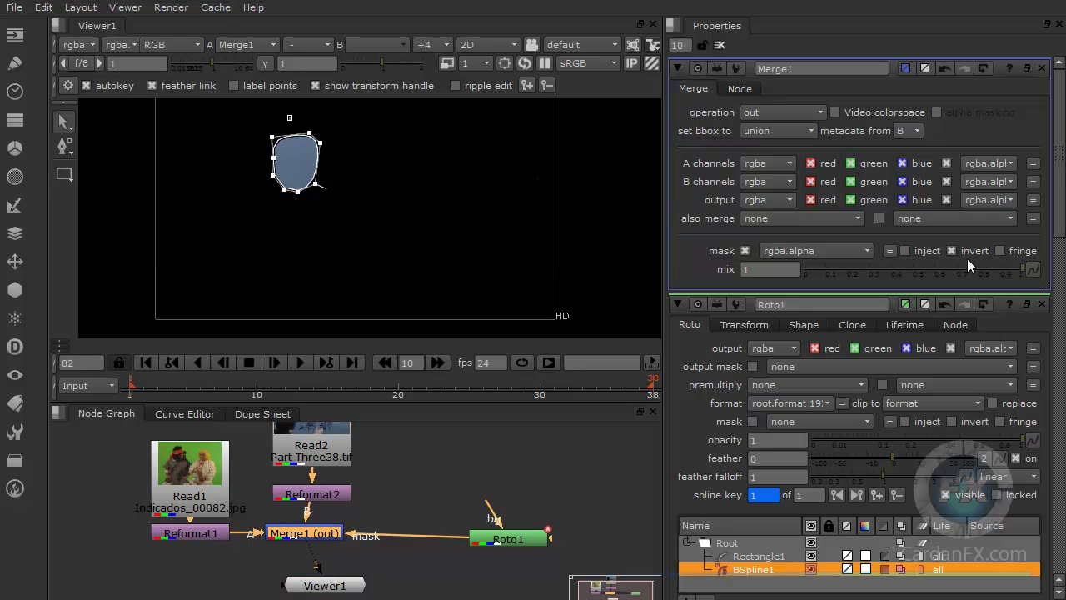
click(951, 250)
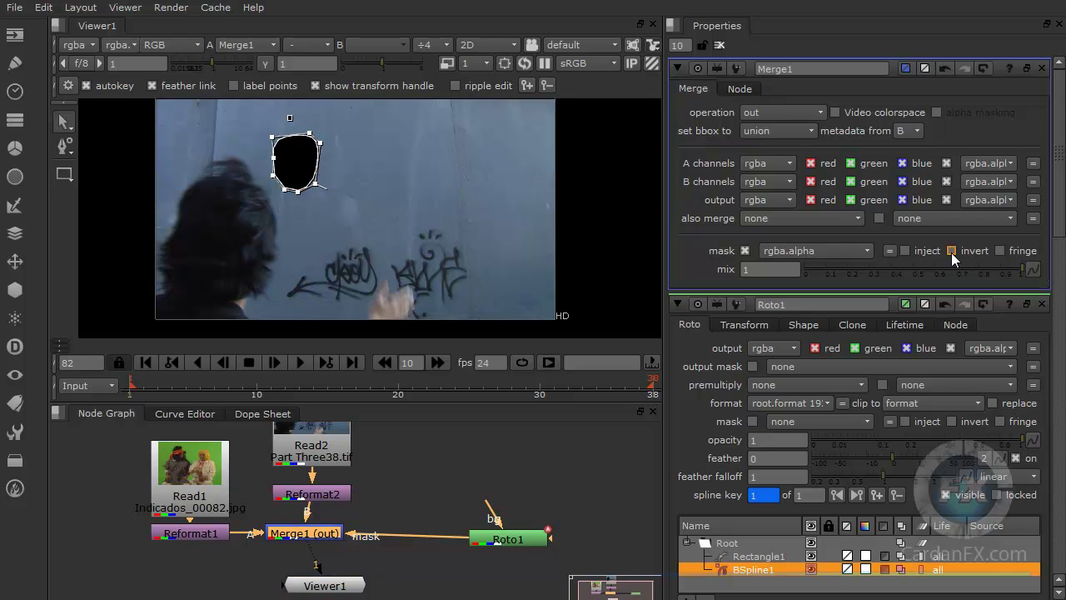
Try Merge1 with the overlay operation, and set its operation to over.
click(798, 112)
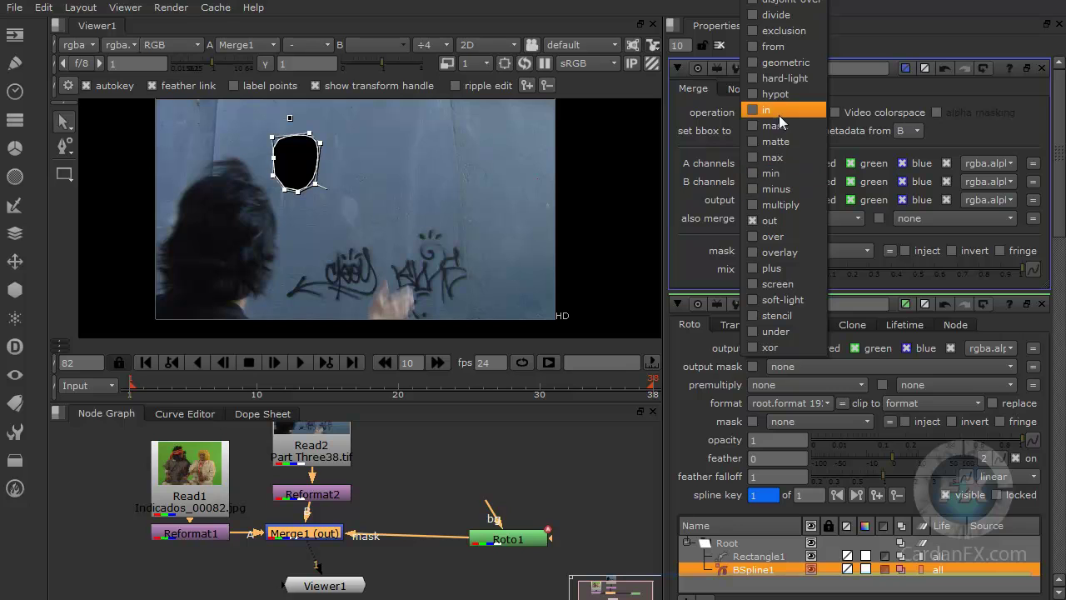
click(775, 251)
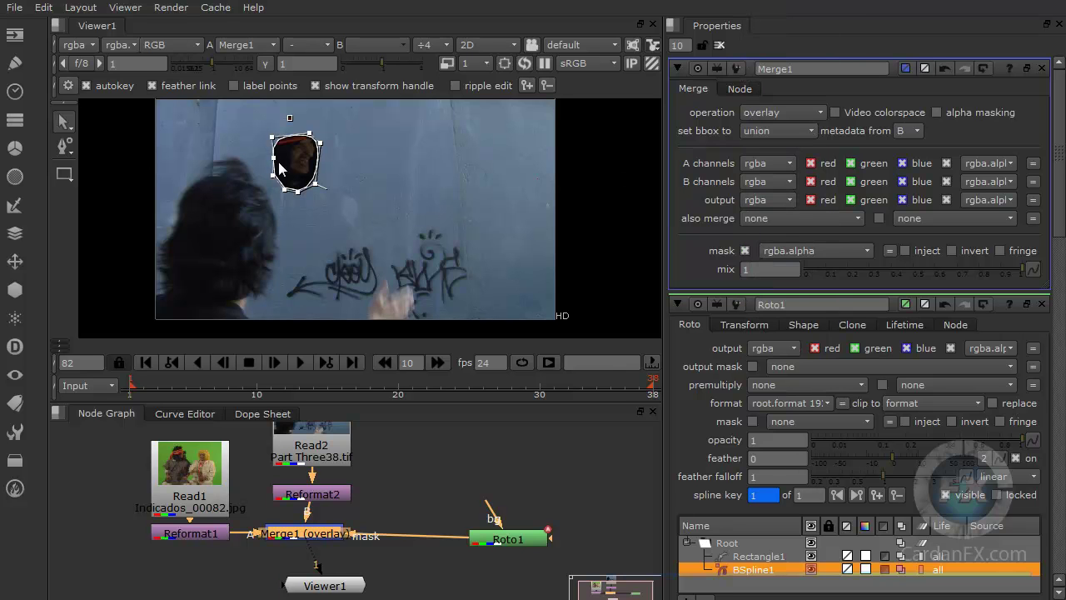
click(772, 113)
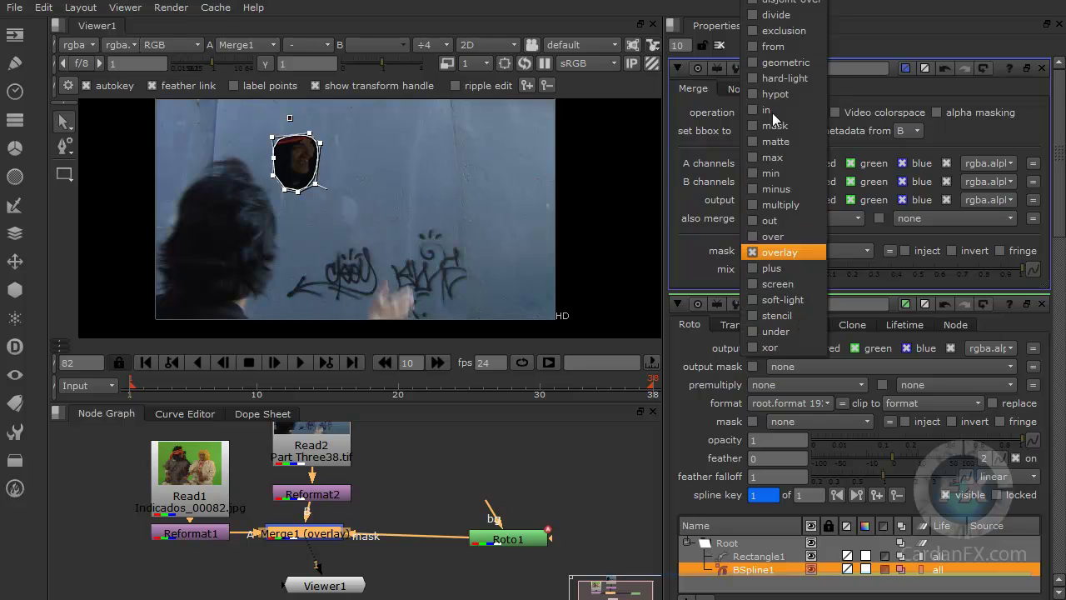
click(780, 236)
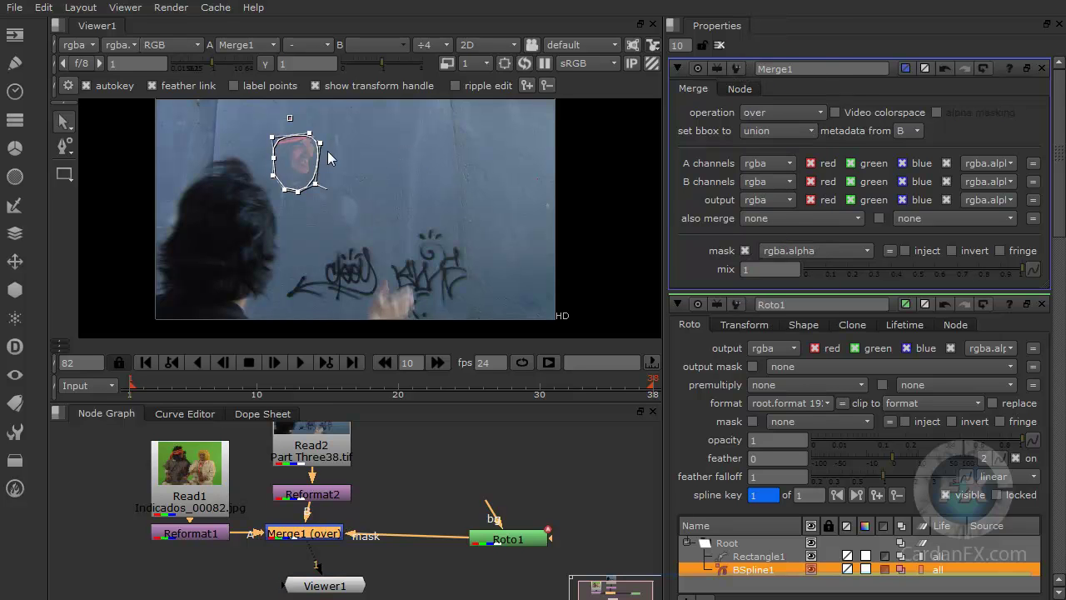
Delete the stray Rectangle1 shape from Roto1, and line the Roto1 node up horizontally with Merge1.
click(289, 118)
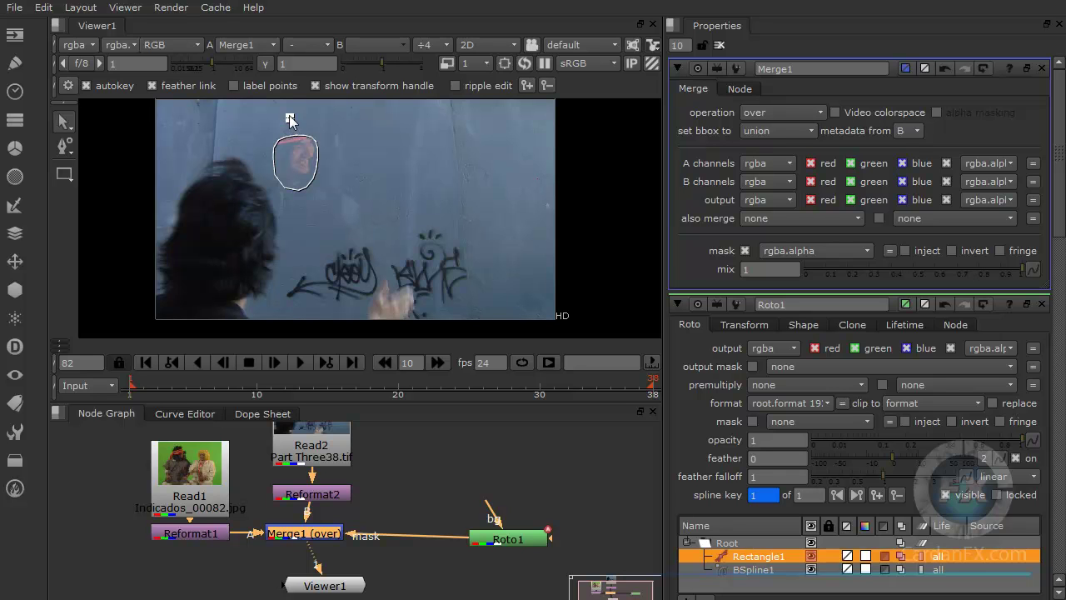
key(Delete)
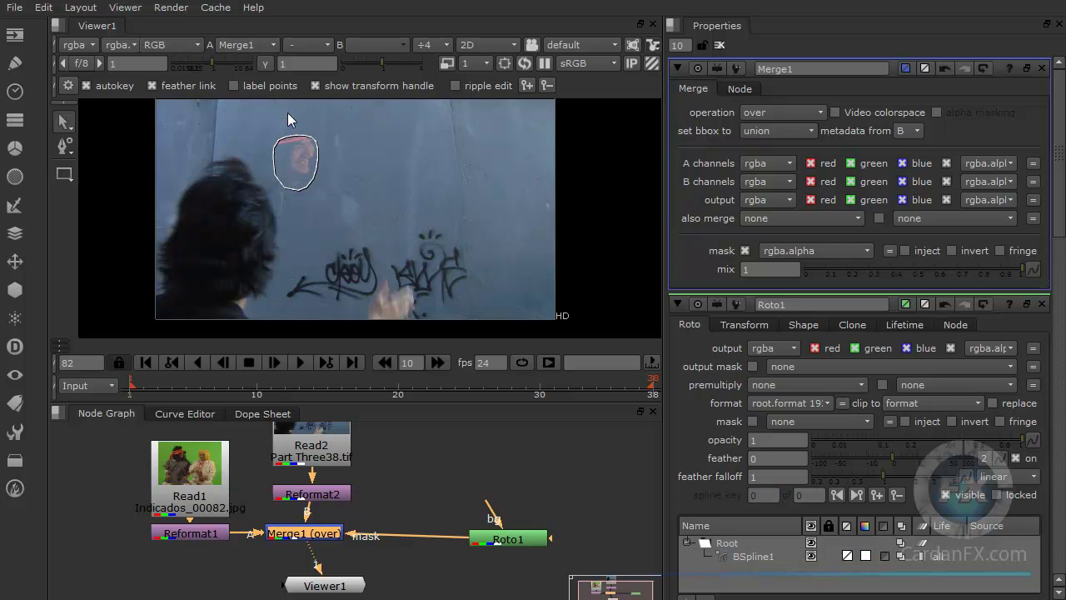
mouse_move(521, 538)
mouse_down()
mouse_move(482, 498)
mouse_move(512, 521)
mouse_up()
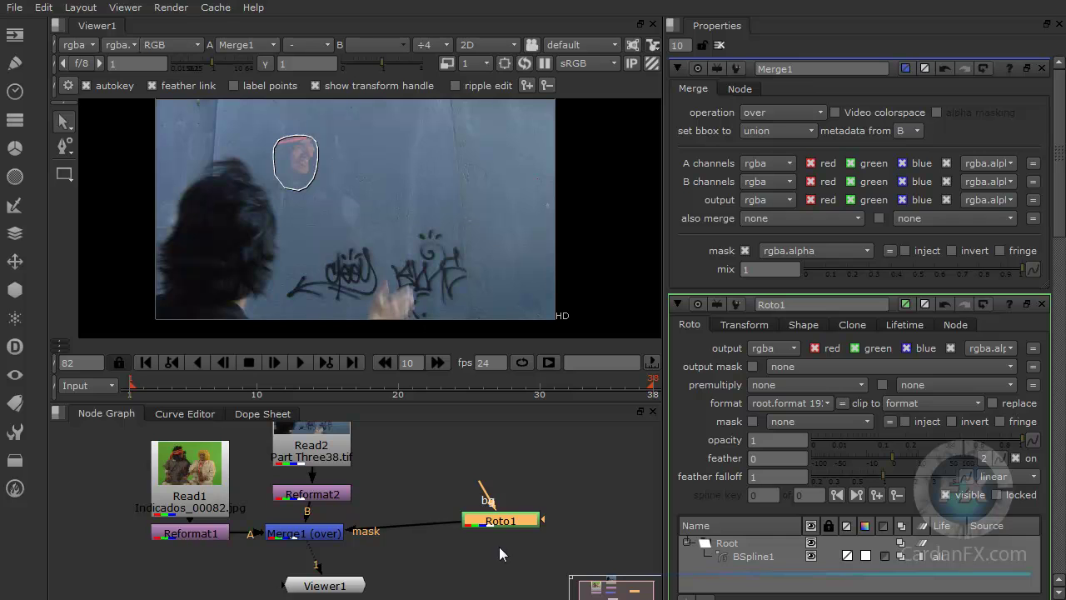
mouse_move(500, 521)
mouse_down()
mouse_move(458, 518)
mouse_move(461, 533)
mouse_move(502, 537)
mouse_up()
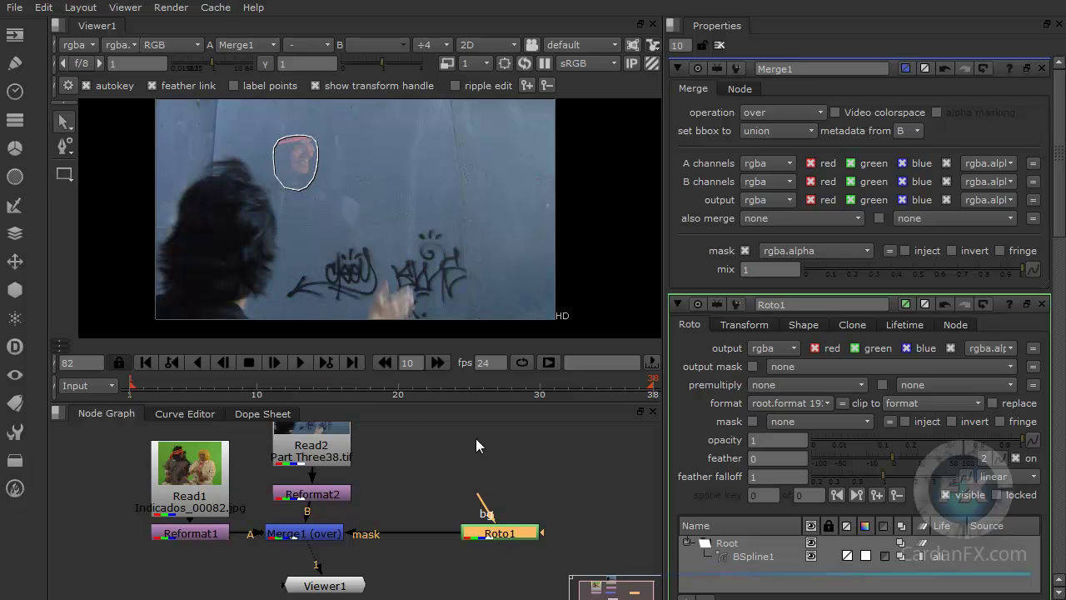
Delete the Roto1 node, and align Merge1 and Viewer1 vertically beneath Reformat2.
click(206, 479)
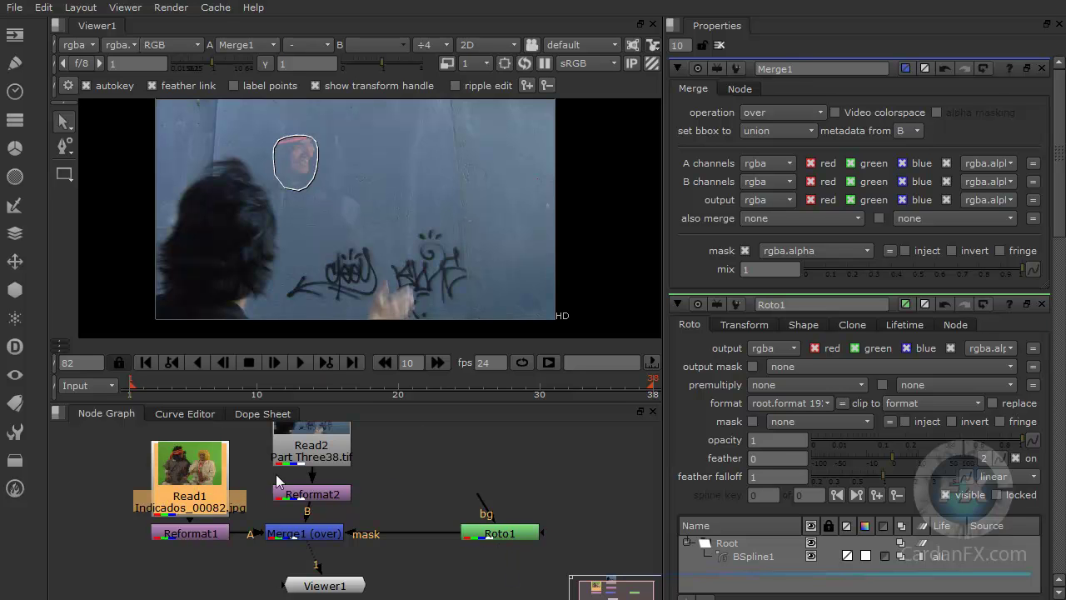
click(505, 533)
key(Delete)
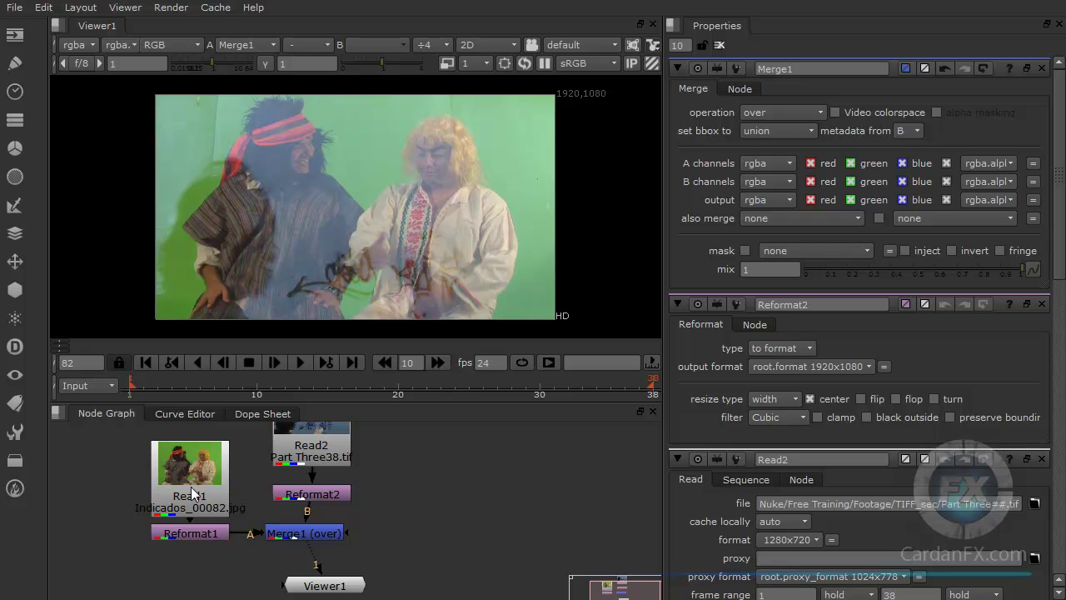
click(195, 464)
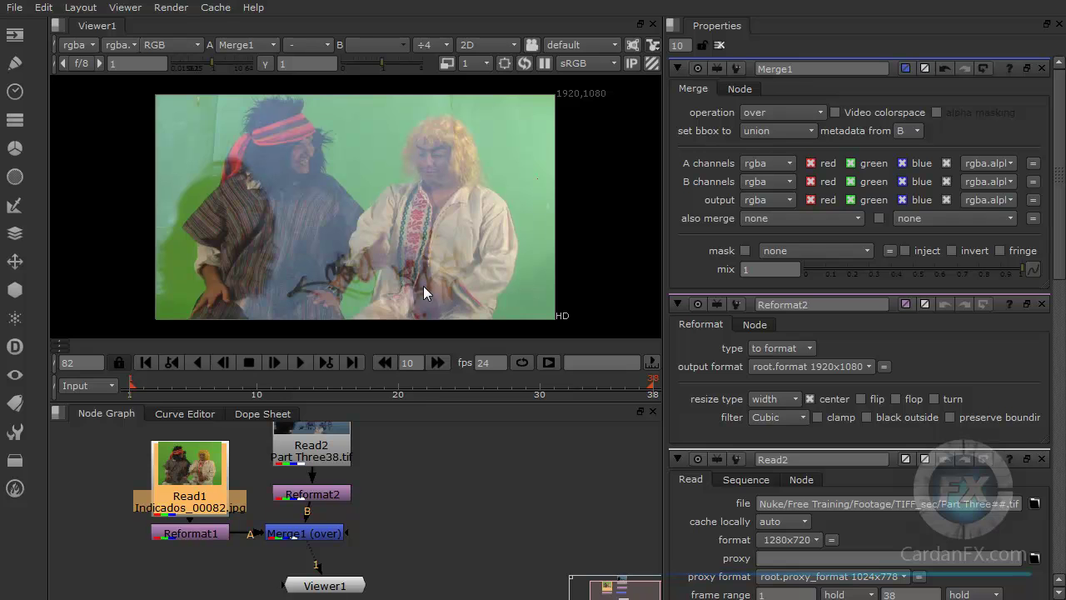
drag(307, 531, 315, 531)
drag(339, 590, 324, 592)
click(414, 547)
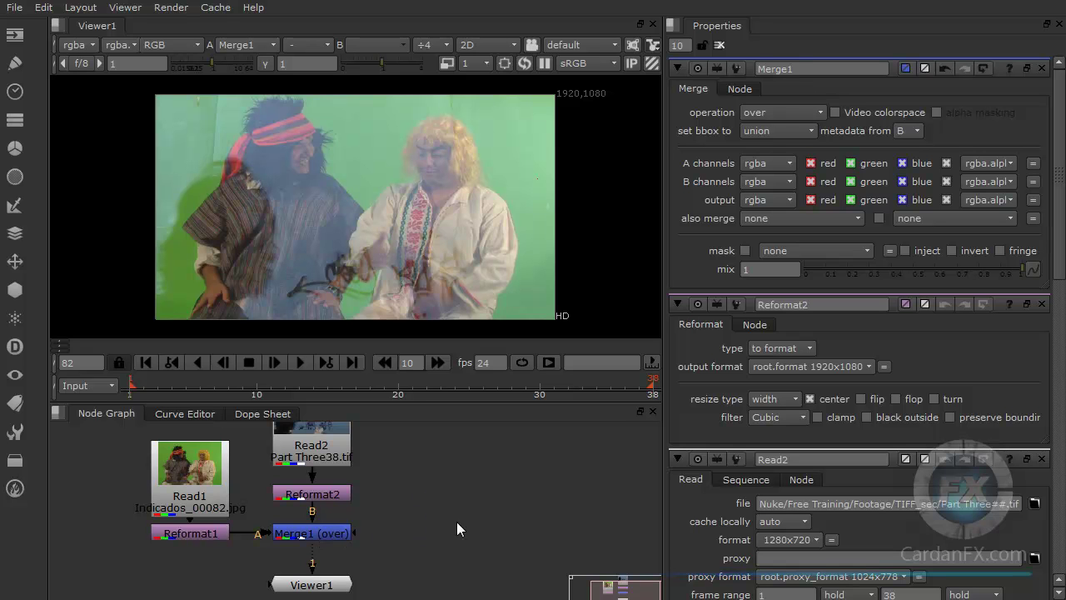
Add a Keyer node beside Merge1 and connect Merge1's mask input to it.
key(Tab)
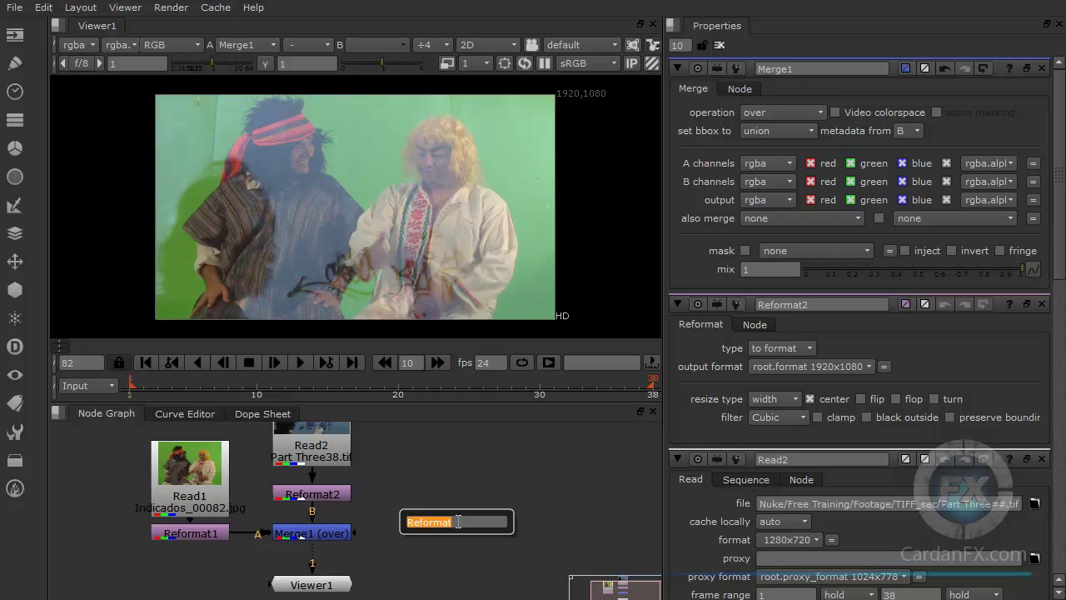
text(k)
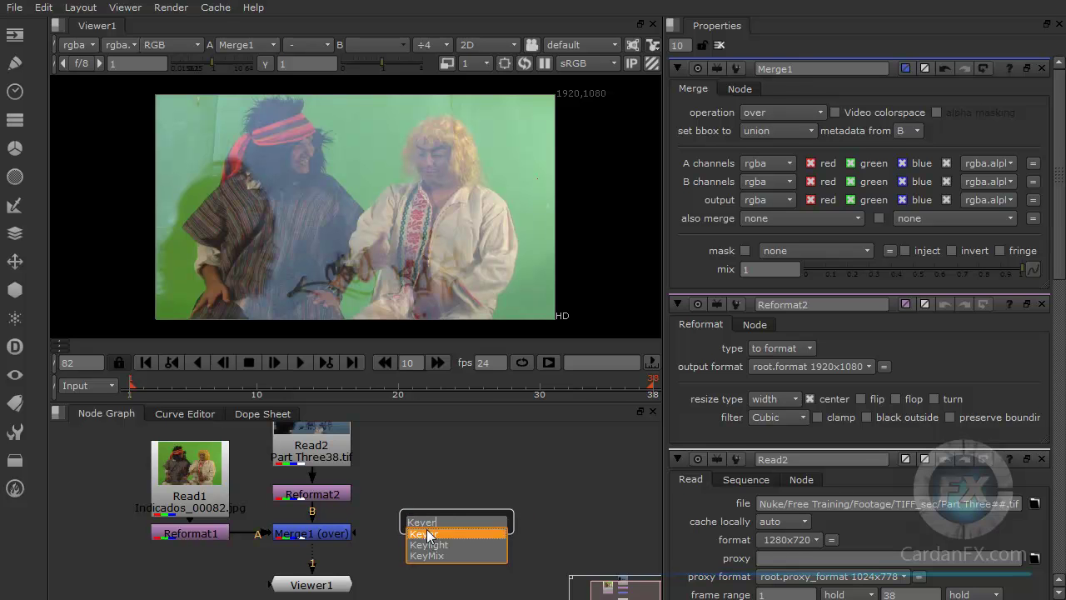
click(429, 534)
drag(442, 526, 450, 522)
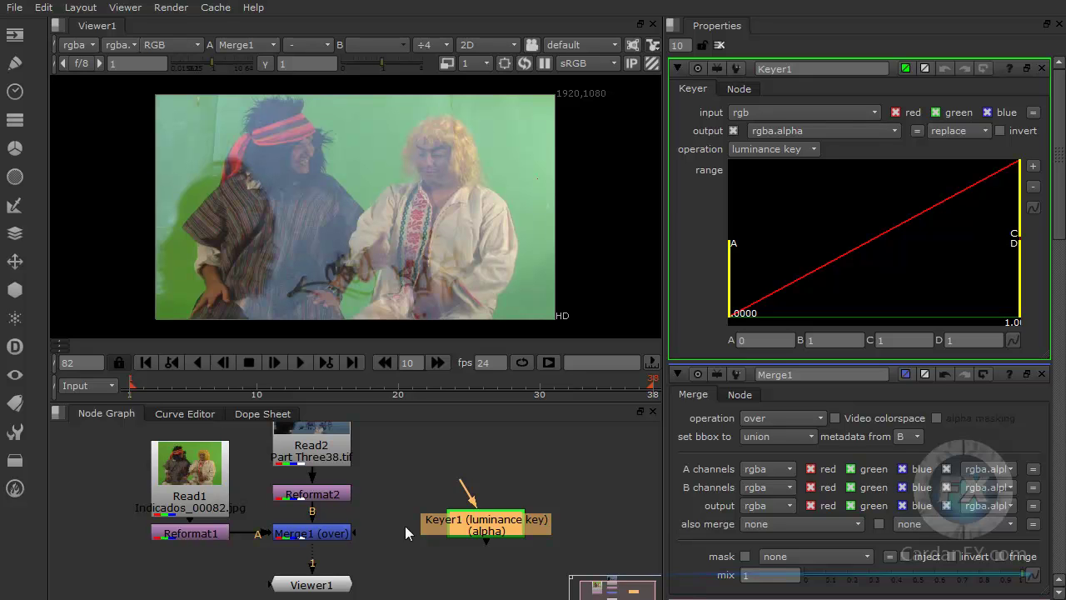
click(315, 535)
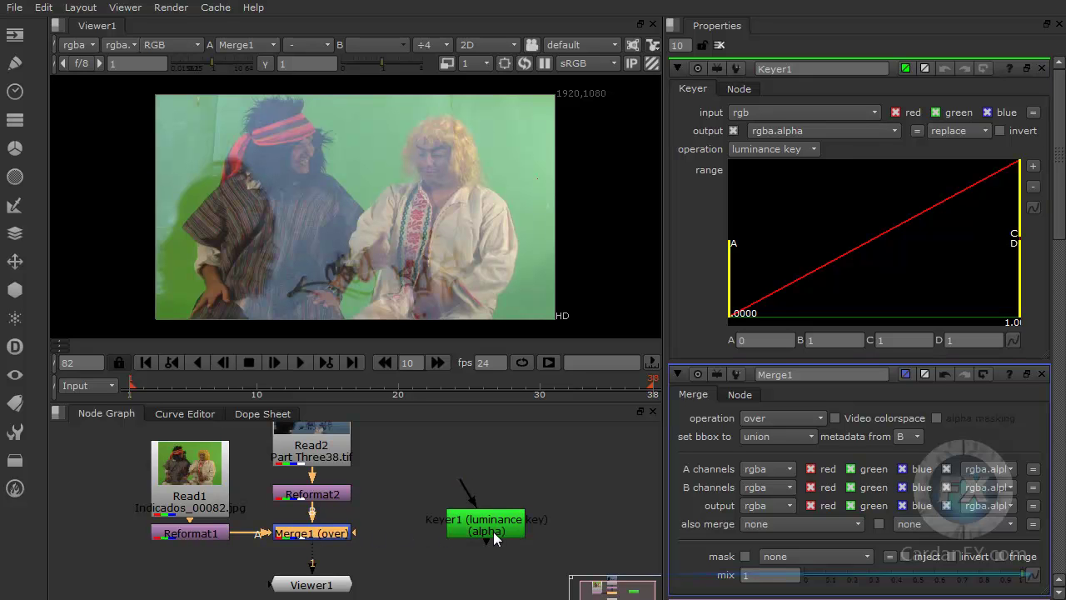
drag(353, 532, 503, 537)
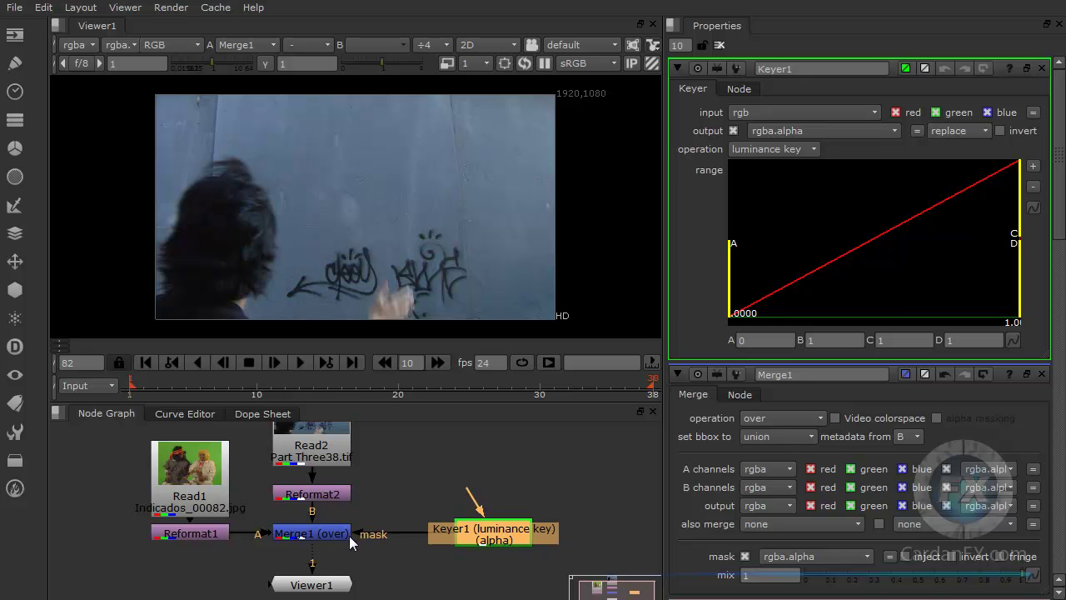
Open Merge1's properties and disconnect its mask input from the Keyer1 node.
click(321, 534)
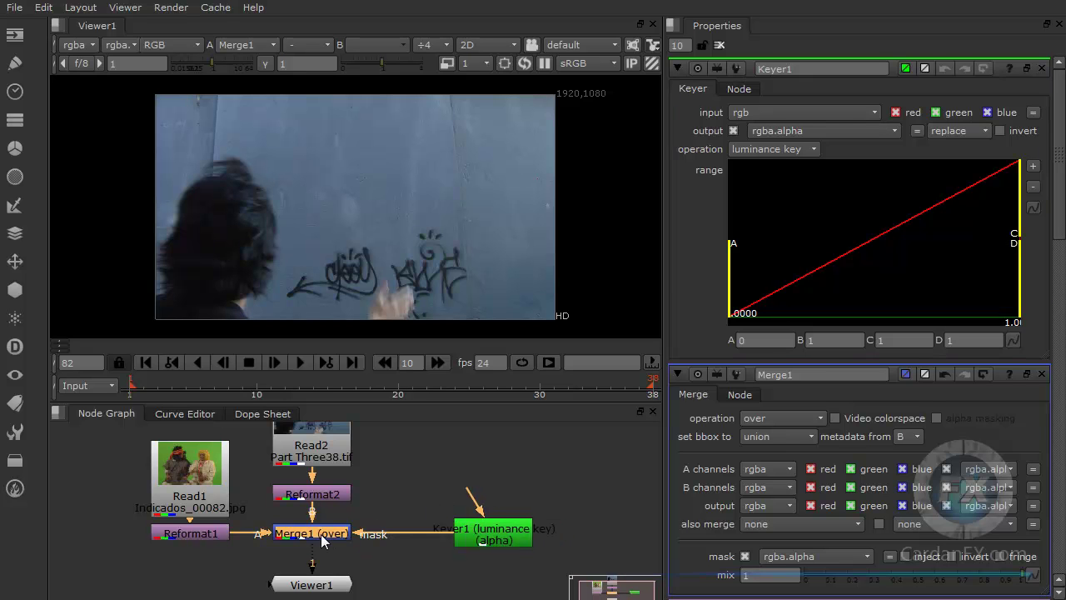
double_click(323, 539)
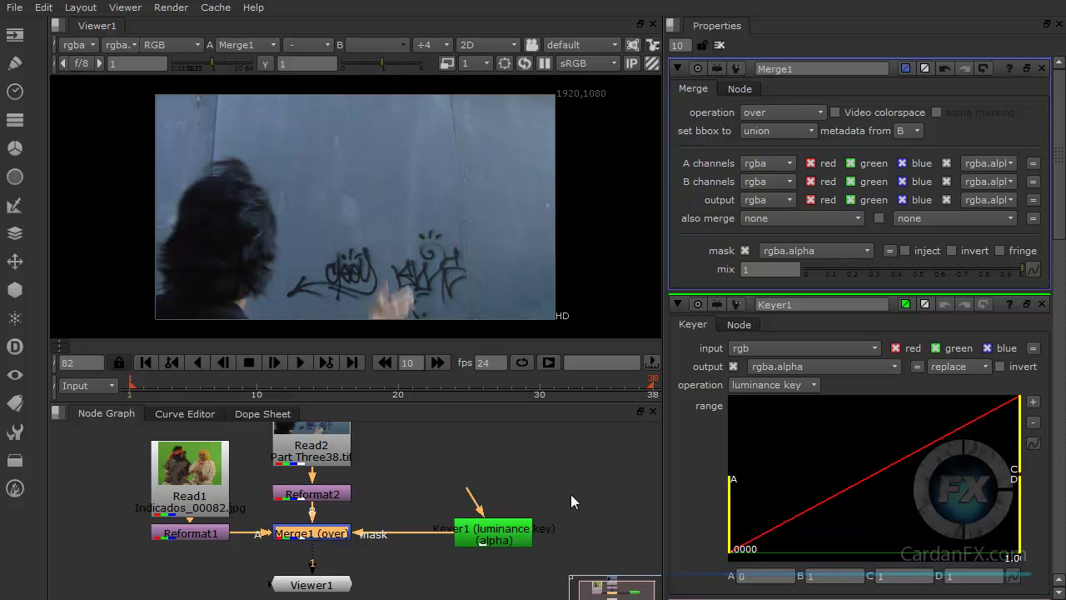
drag(379, 540, 379, 531)
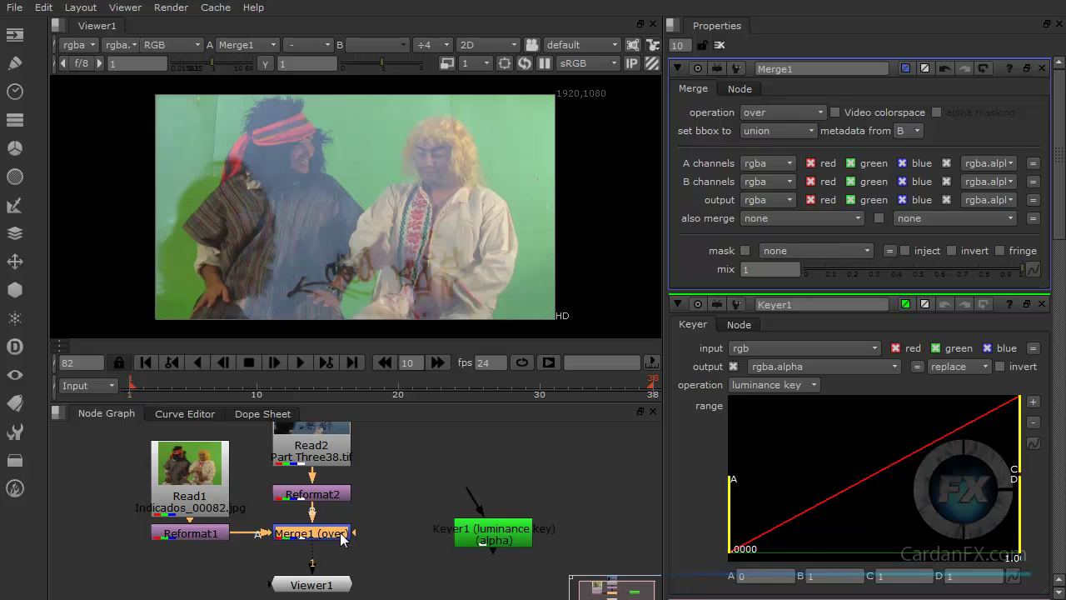
Try Merge1 with the matte operation, and set its operation to in.
click(754, 111)
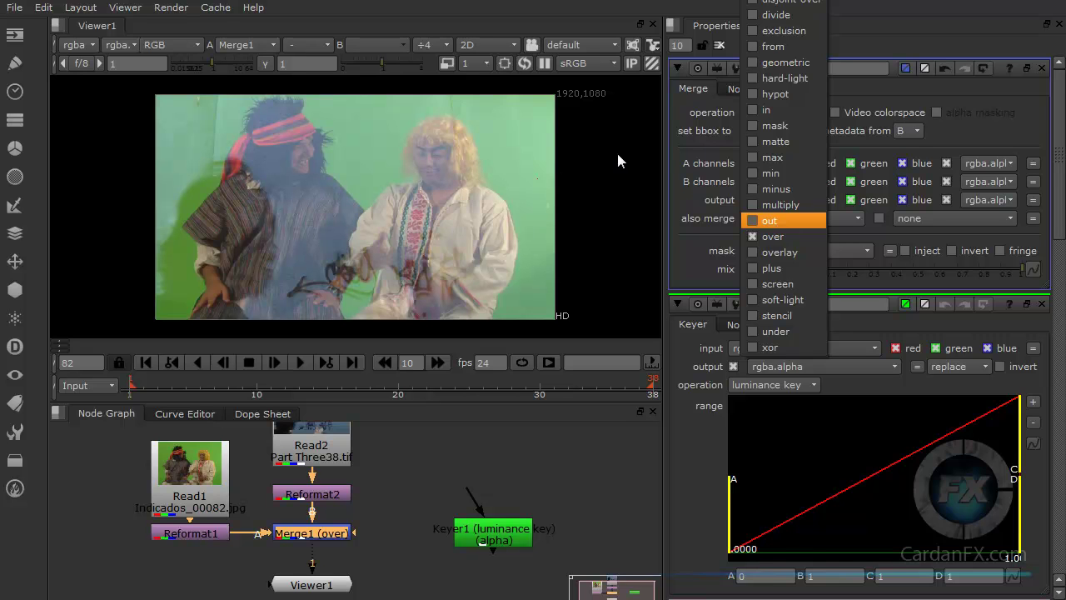
click(771, 145)
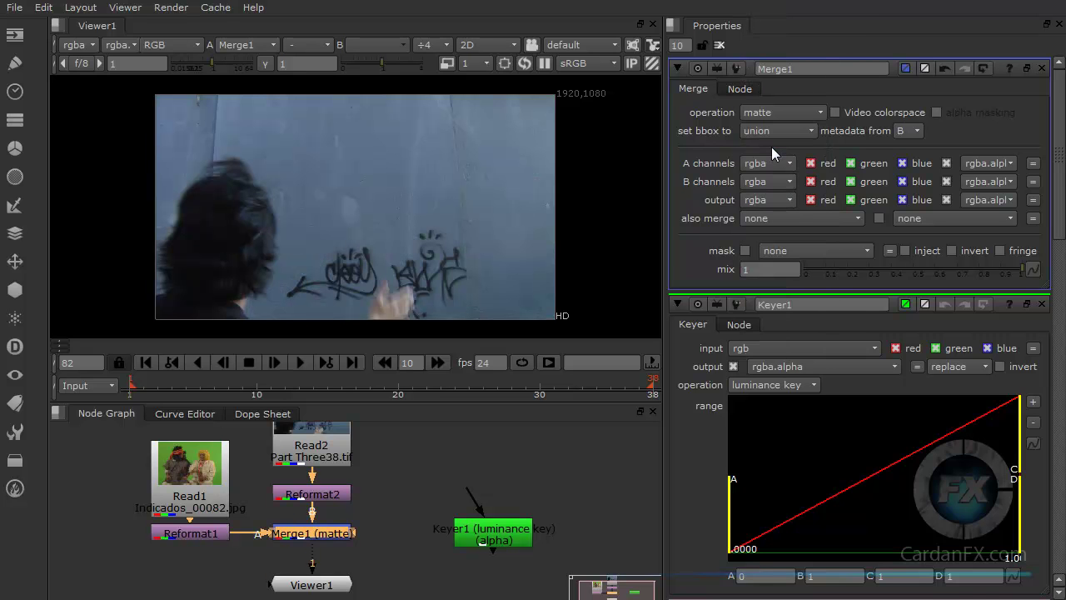
click(772, 114)
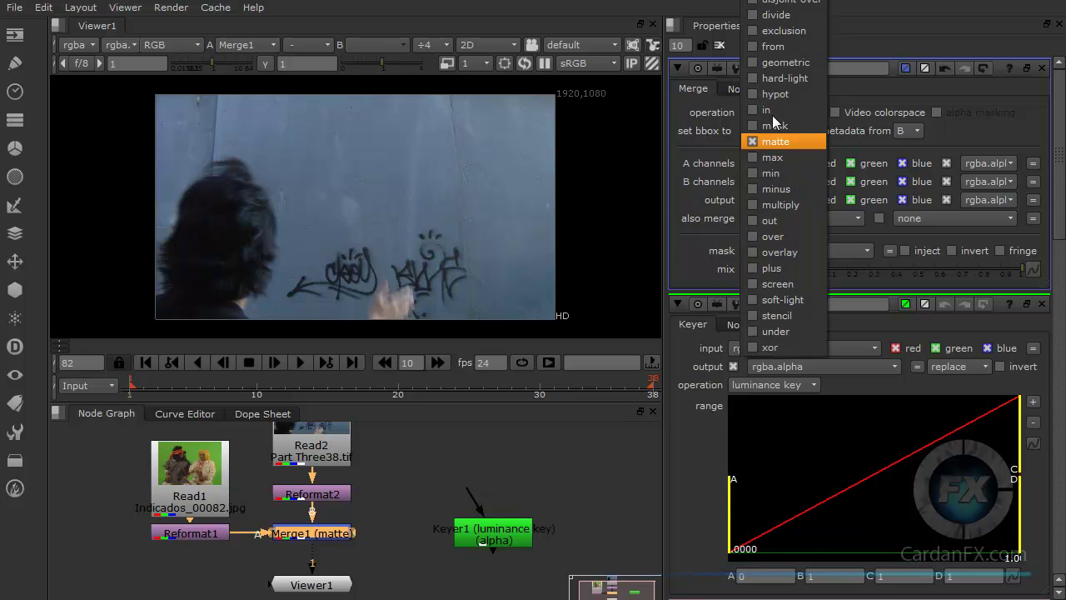
key(Down)
click(739, 115)
click(767, 113)
click(850, 107)
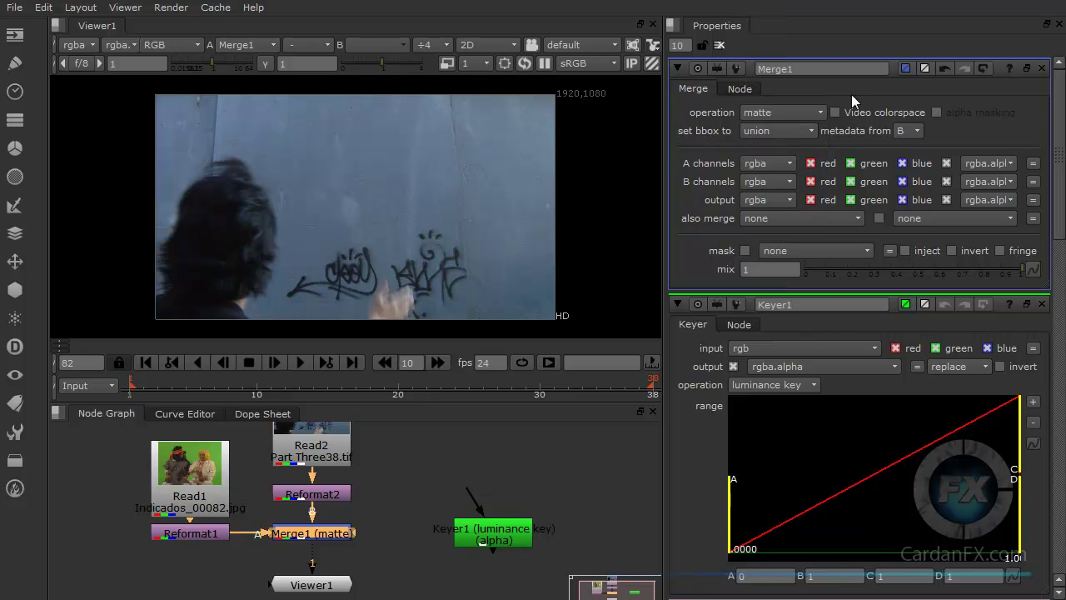
click(776, 108)
click(771, 111)
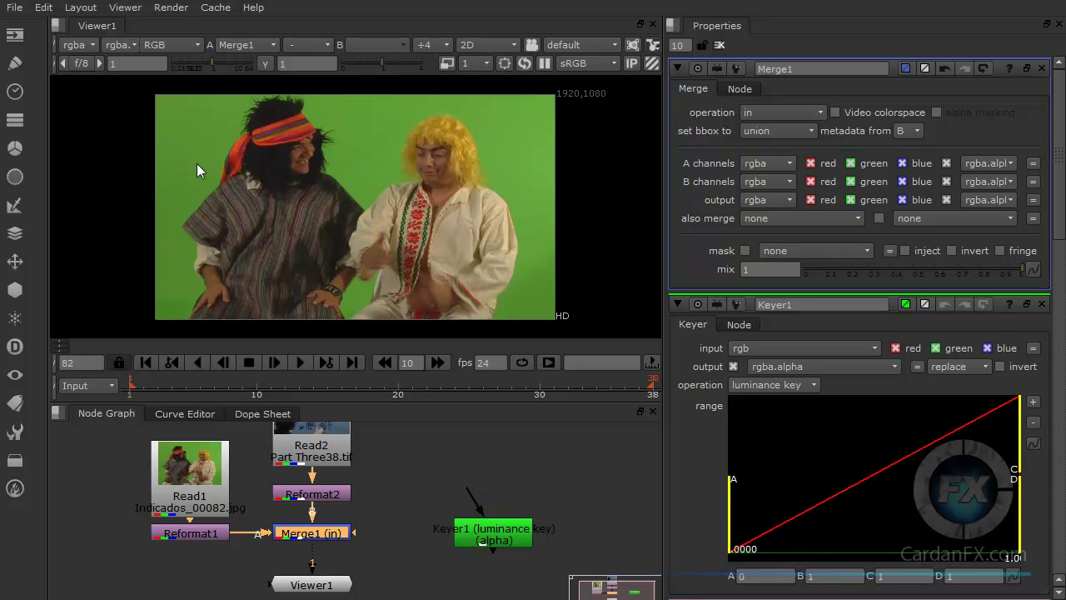
Reconnect Merge1's mask input to Keyer1, and reposition the Keyer1 node beside Merge1 with its properties open.
click(486, 528)
drag(486, 528, 445, 534)
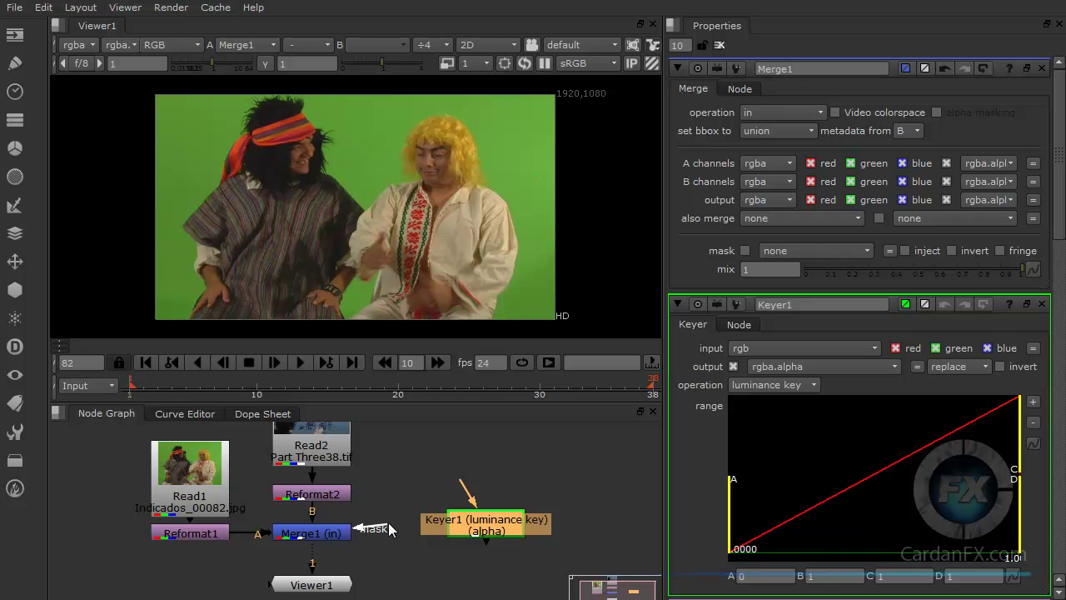
drag(445, 527, 475, 535)
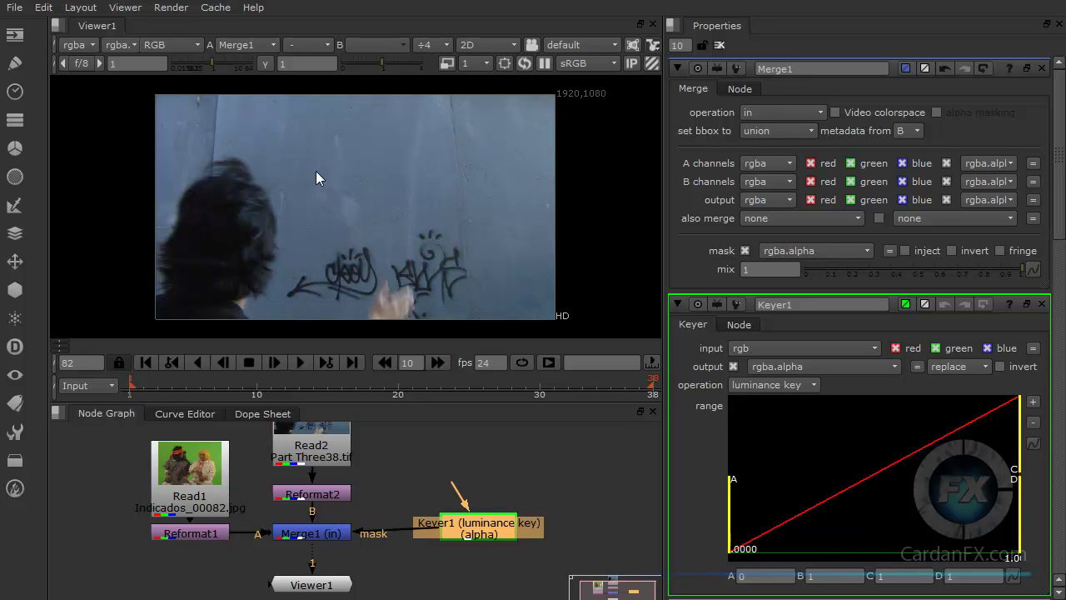
double_click(479, 533)
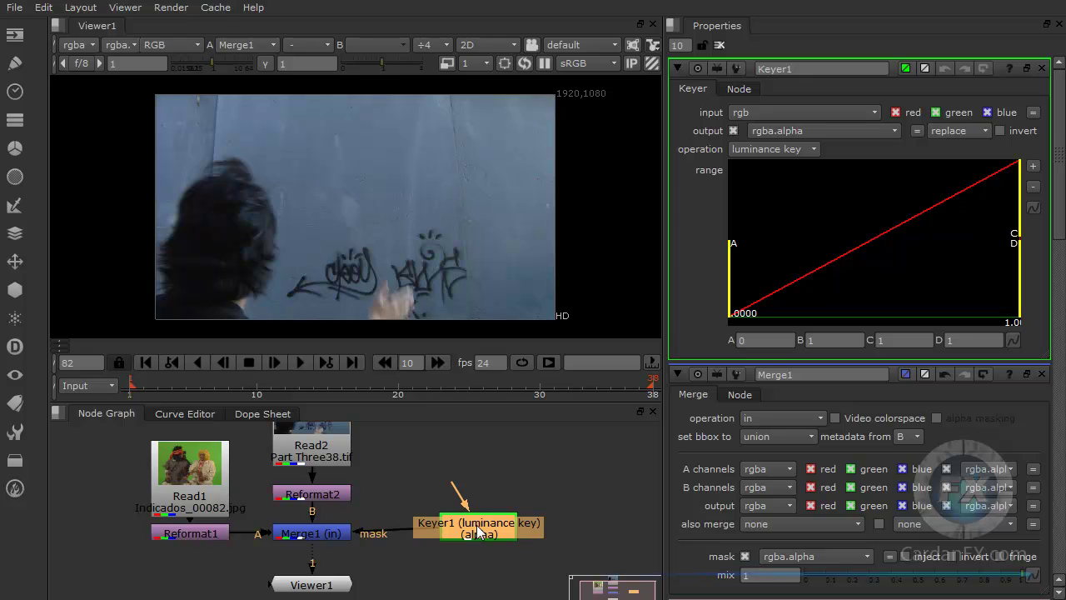
drag(477, 530, 488, 531)
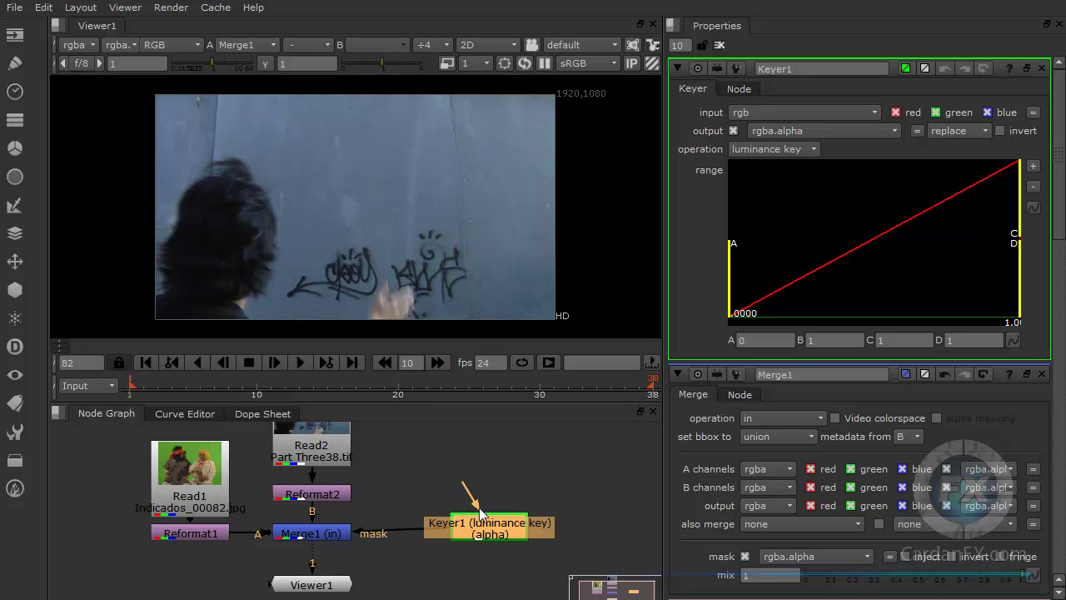
Connect Keyer1's input to Read1, and move Keyer1 to the lower left of Merge1 beneath Reformat1.
drag(464, 484, 200, 508)
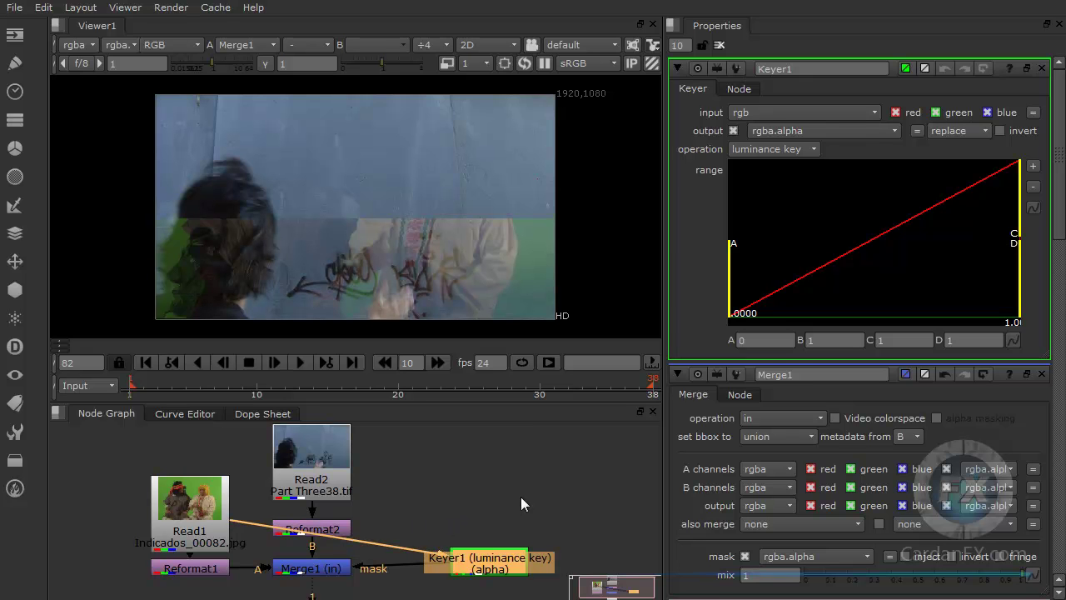
middle_drag(573, 526, 578, 462)
drag(500, 504, 145, 566)
Space Viewer1, Merge1 and Reformat2 lower in their column, and enlarge the node graph area.
drag(333, 554, 333, 587)
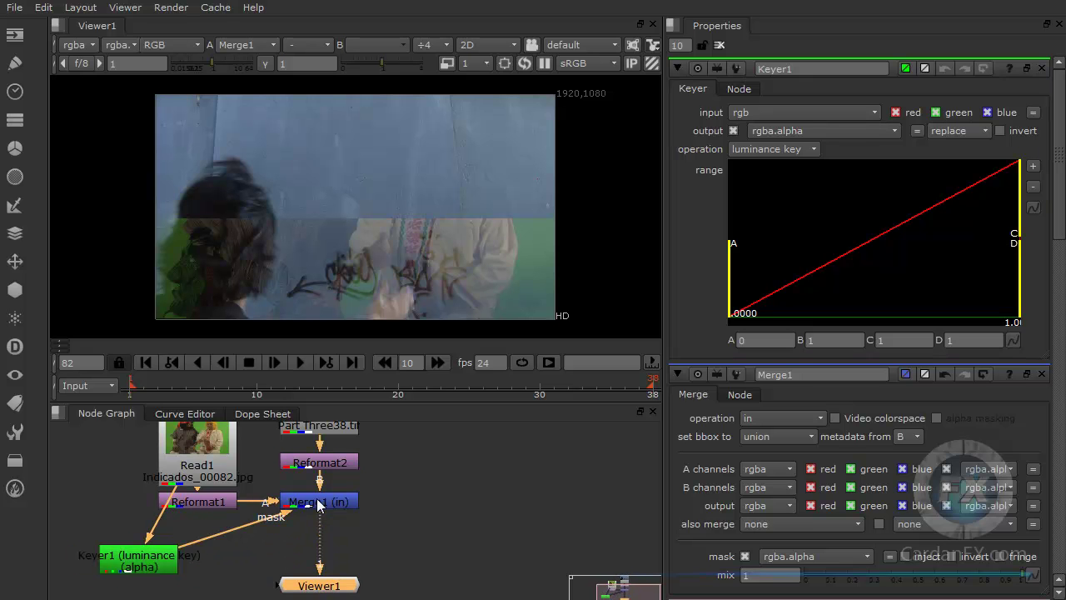
drag(320, 503, 322, 532)
drag(323, 471, 323, 475)
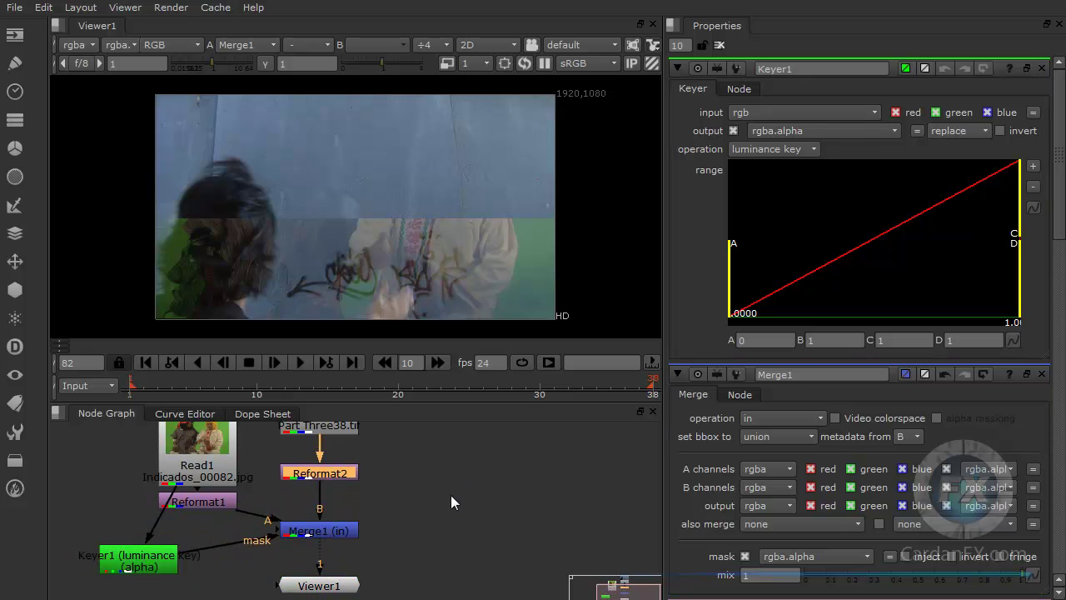
scroll(451, 496, up, 2)
scroll(450, 499, down, 3)
middle_drag(421, 507, 457, 516)
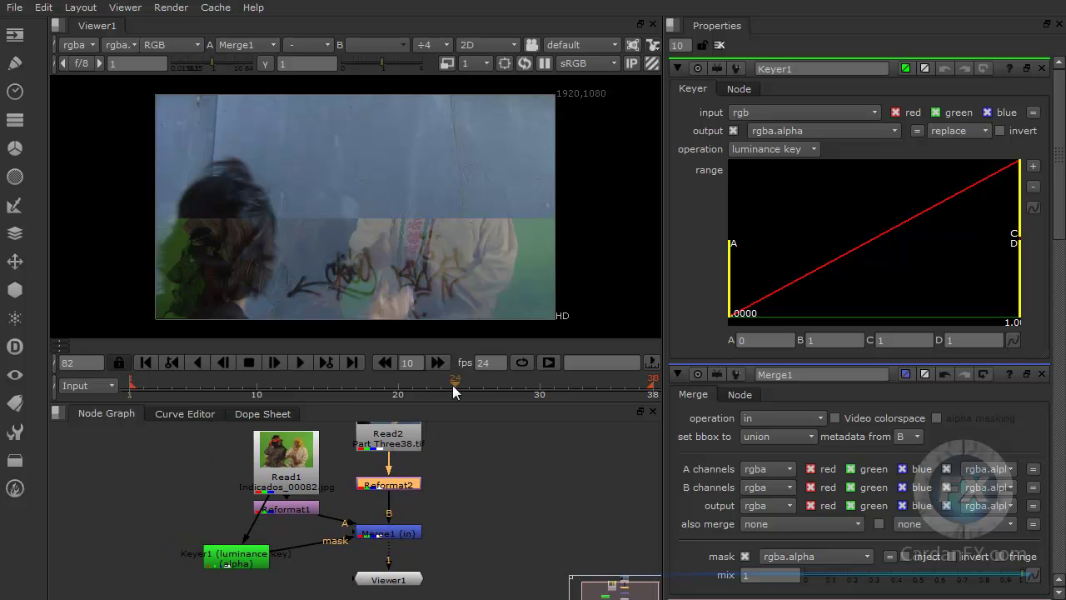
drag(450, 403, 448, 368)
middle_drag(480, 484, 490, 518)
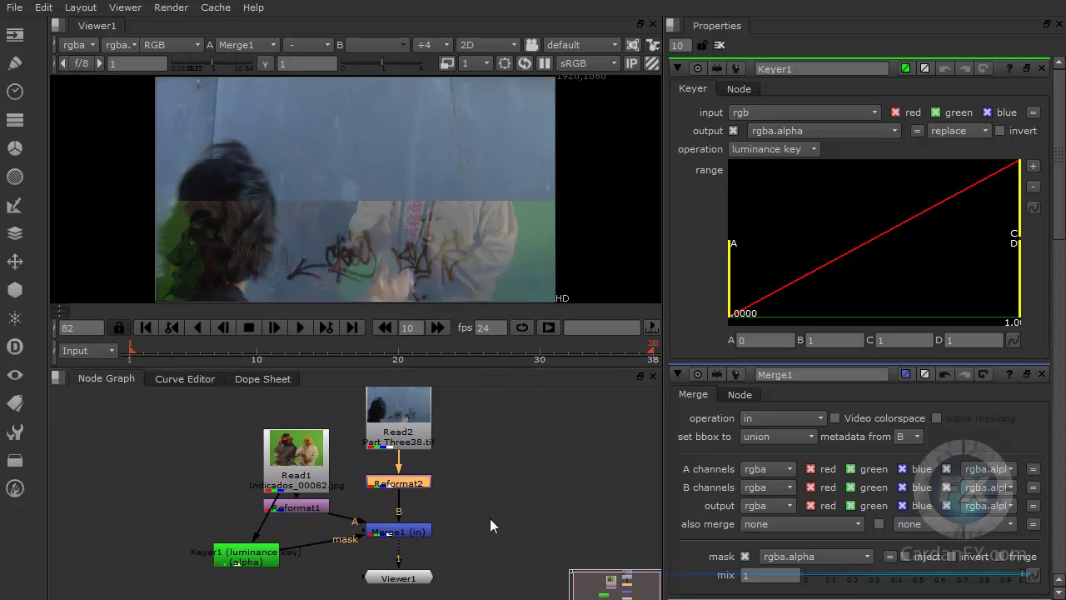
Connect Keyer1's input to Reformat1 instead of Read1, and stack Read1, Reformat1 and Keyer1 in one vertical column.
drag(242, 556, 166, 549)
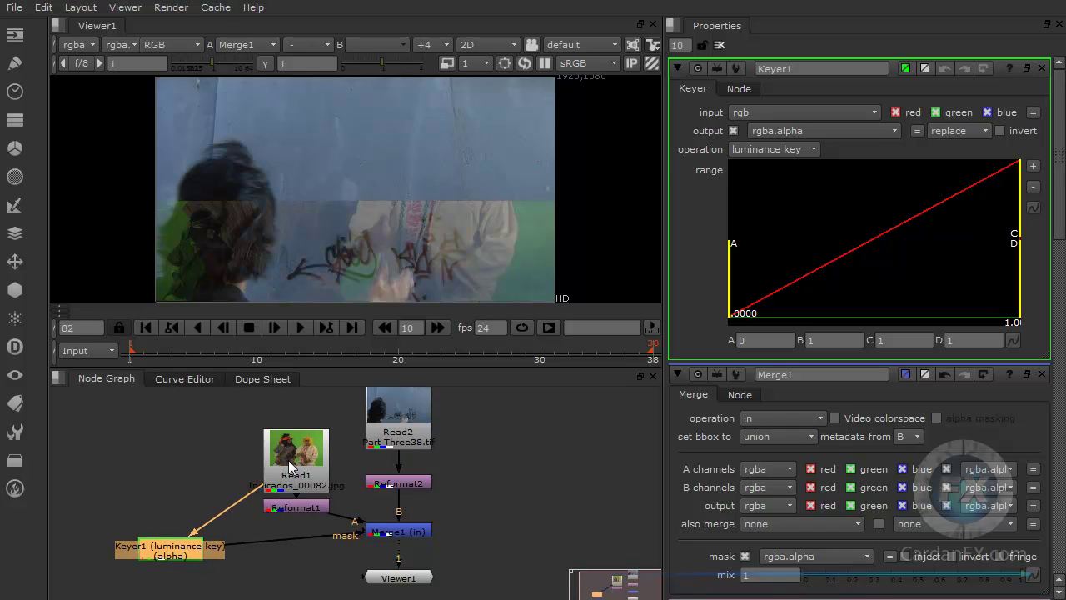
drag(276, 472, 277, 447)
drag(198, 535, 296, 560)
drag(290, 523, 293, 510)
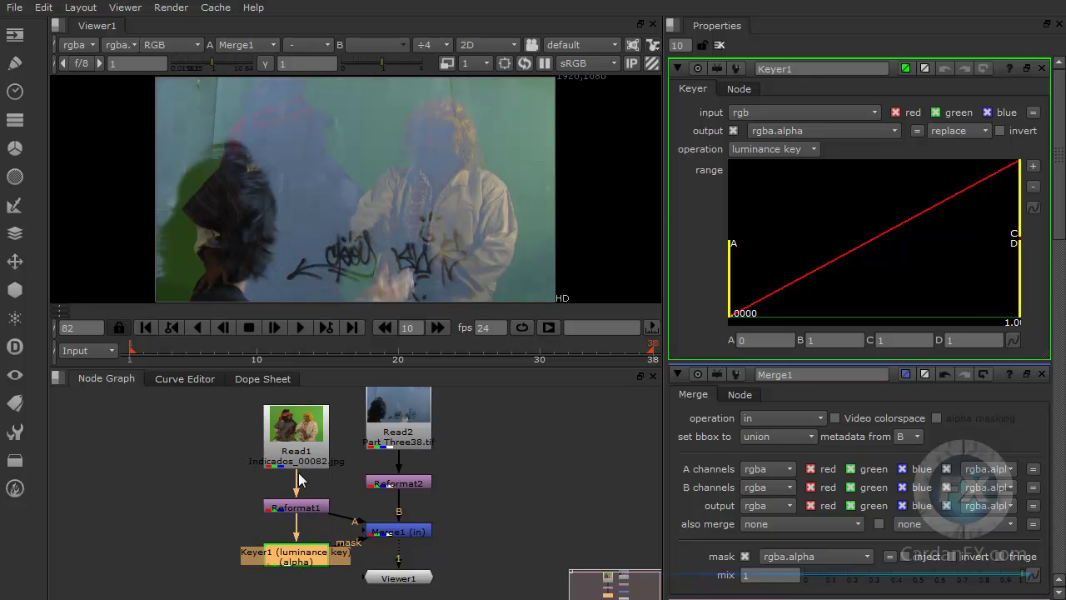
drag(295, 507, 296, 492)
drag(300, 559, 300, 535)
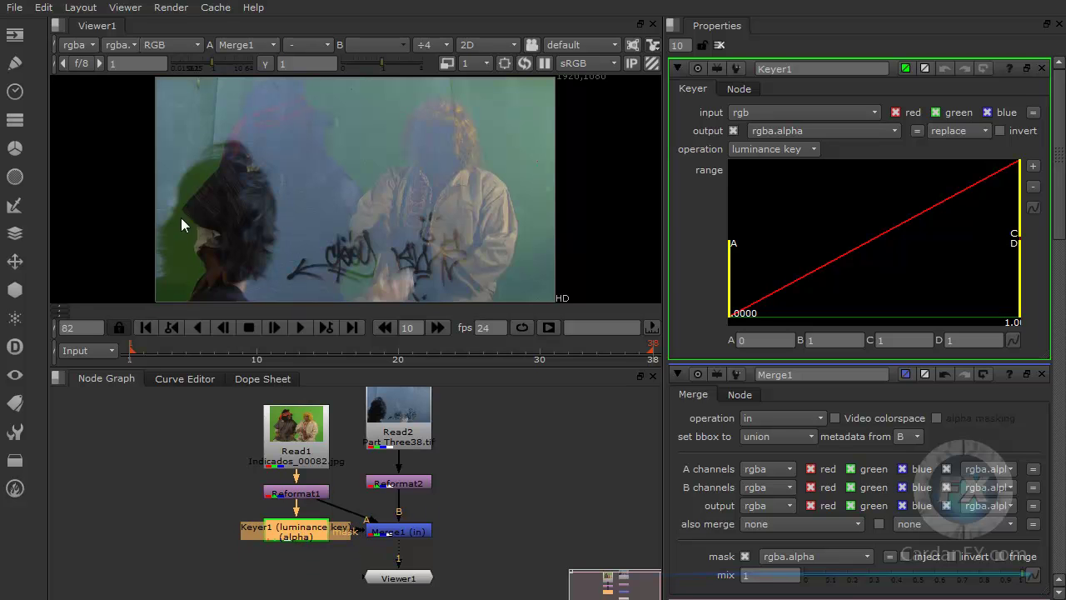
Move Read1, Reformat1 and Keyer1 farther left, keeping them in a column well clear of Merge1.
drag(296, 433, 139, 429)
drag(296, 496, 141, 497)
drag(290, 535, 132, 543)
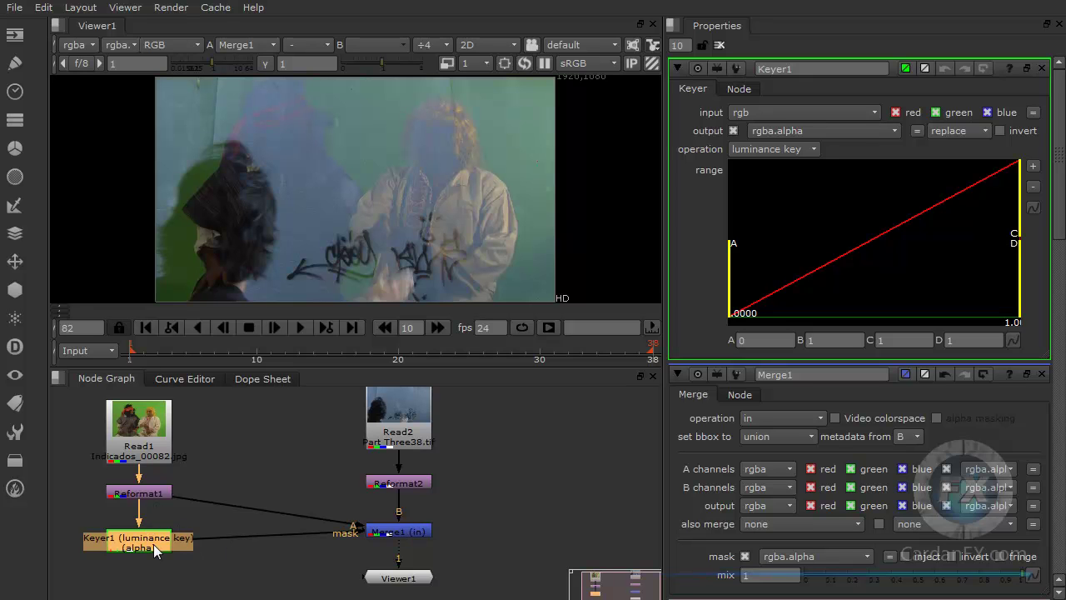
Show Keyer1's properties first, and collapse the Merge1, Reformat2 and Read2 properties.
click(404, 536)
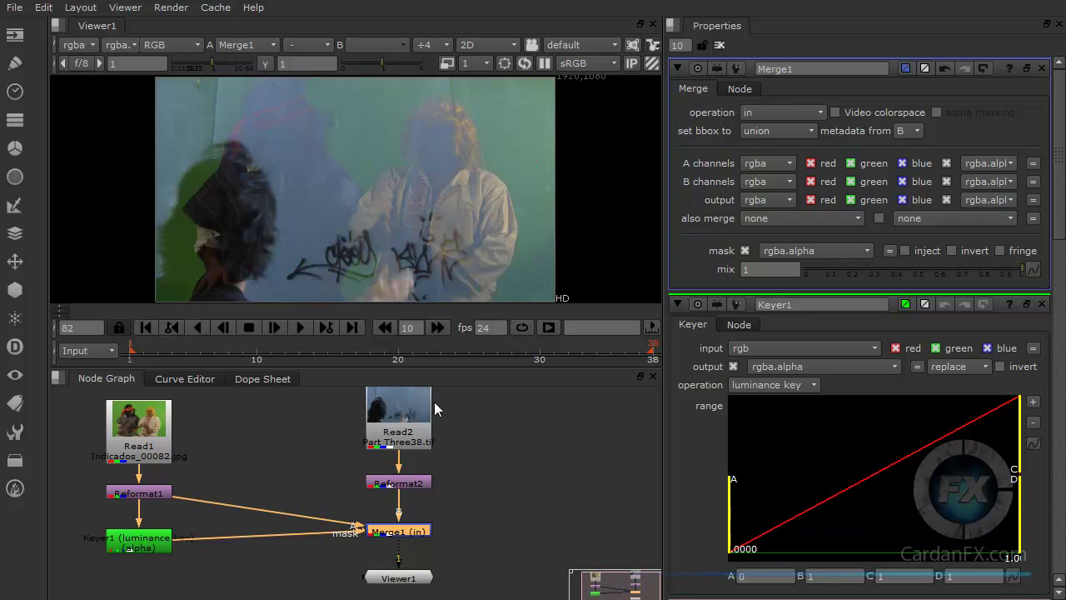
click(133, 540)
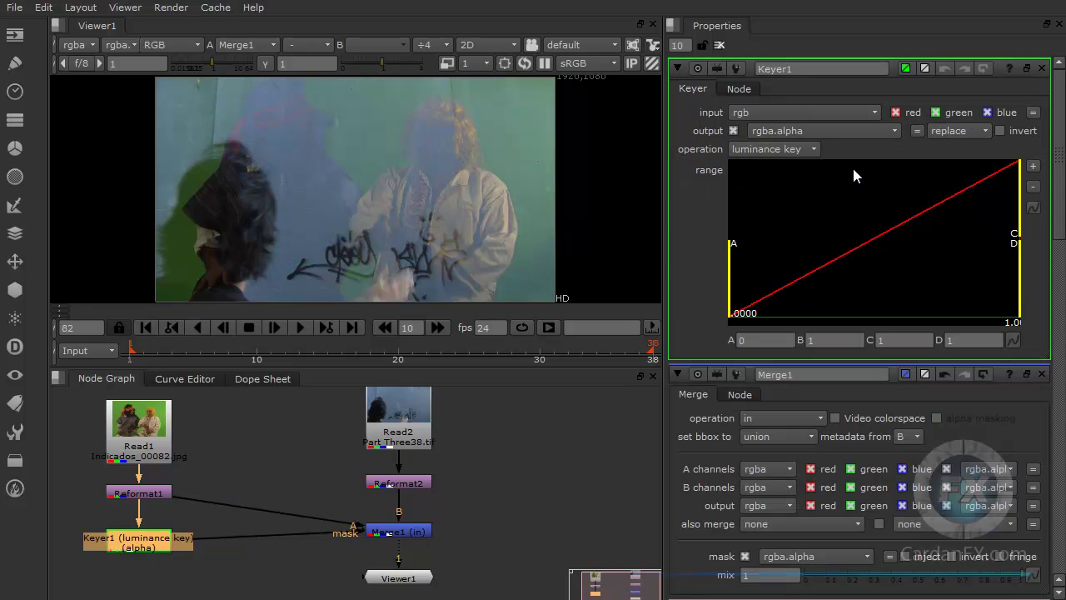
click(679, 373)
click(676, 399)
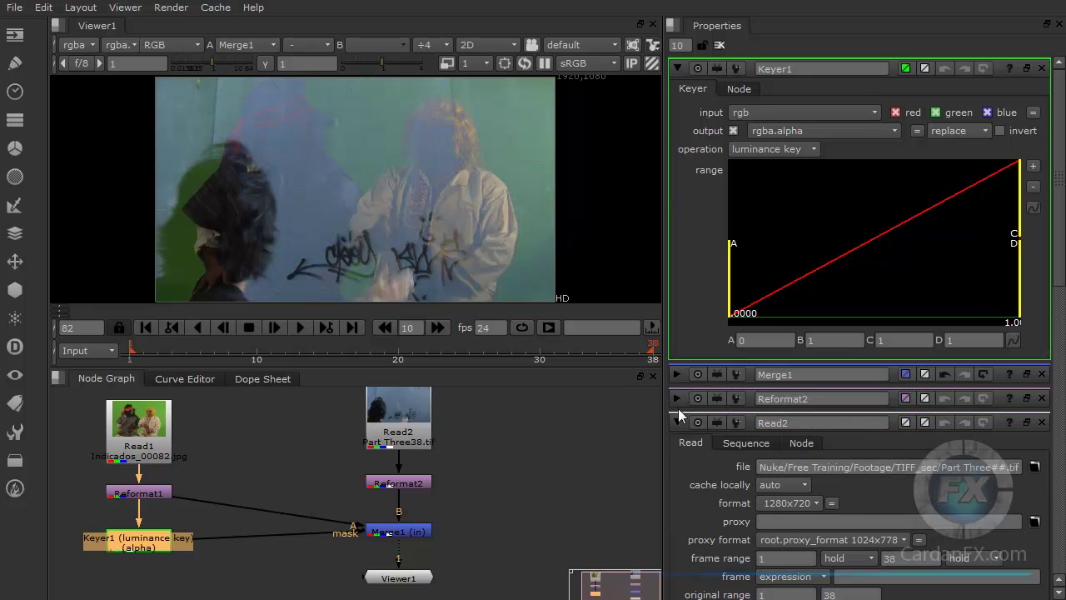
click(678, 423)
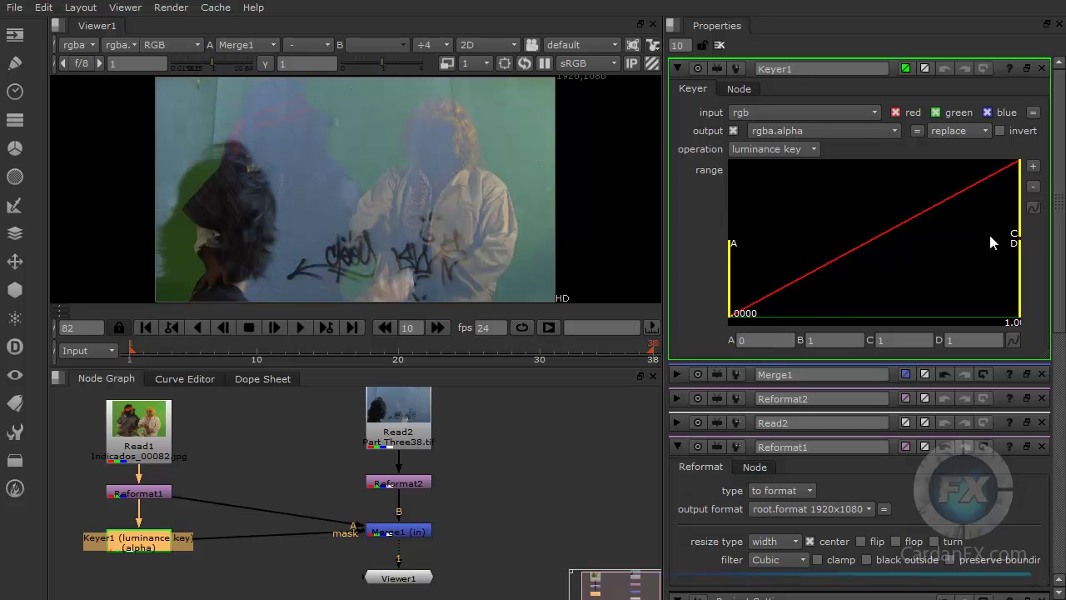
Try Keyer1's range with B at about 0.381 and C at about 0.677, and return both handles to 1.
drag(1020, 235, 909, 226)
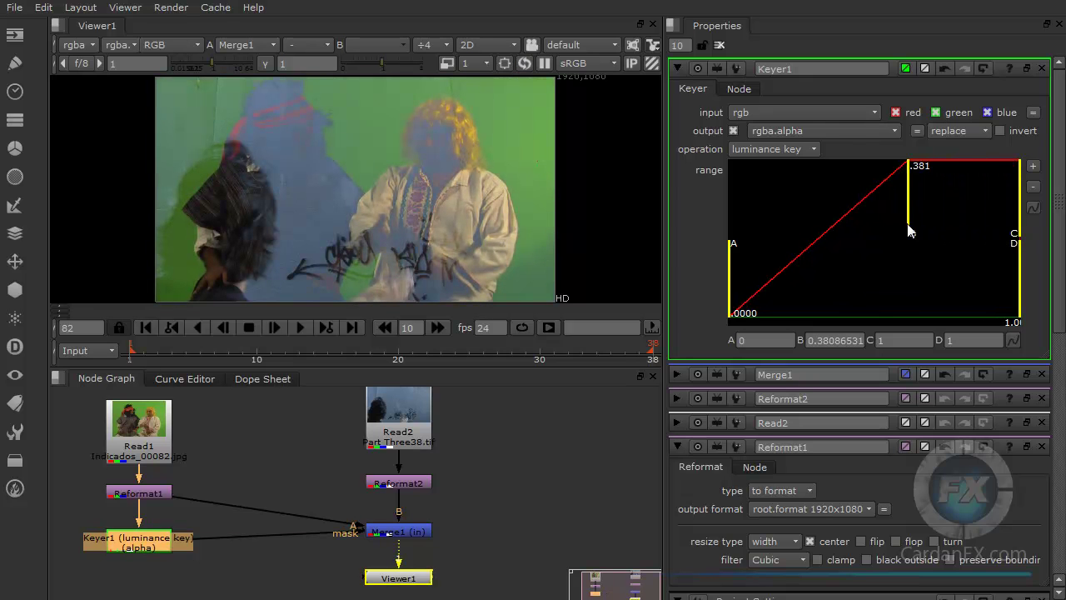
drag(1019, 232, 971, 213)
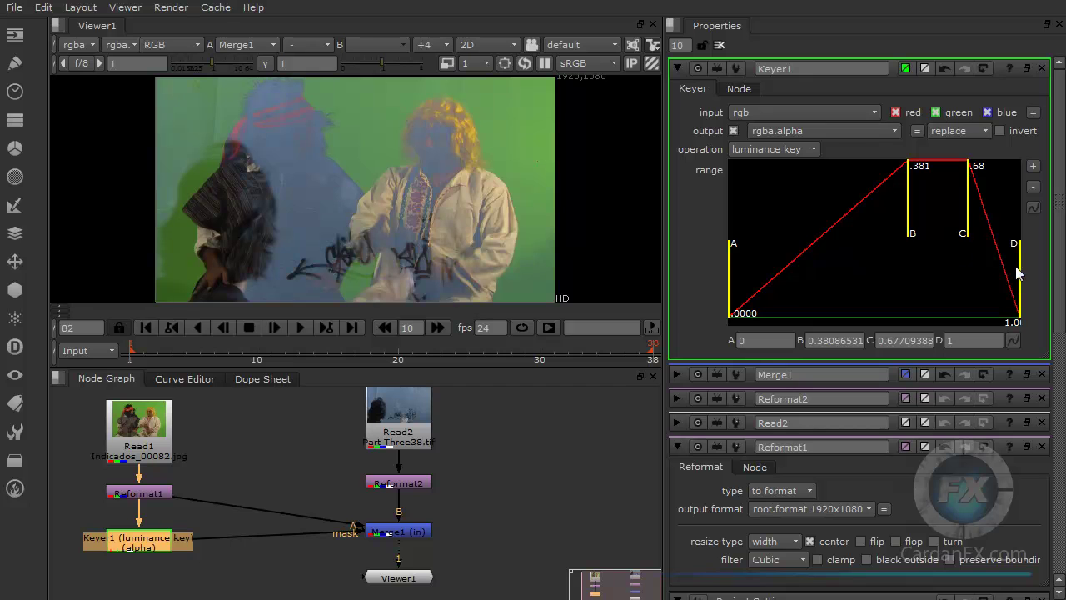
drag(968, 219, 1033, 219)
drag(911, 225, 1033, 227)
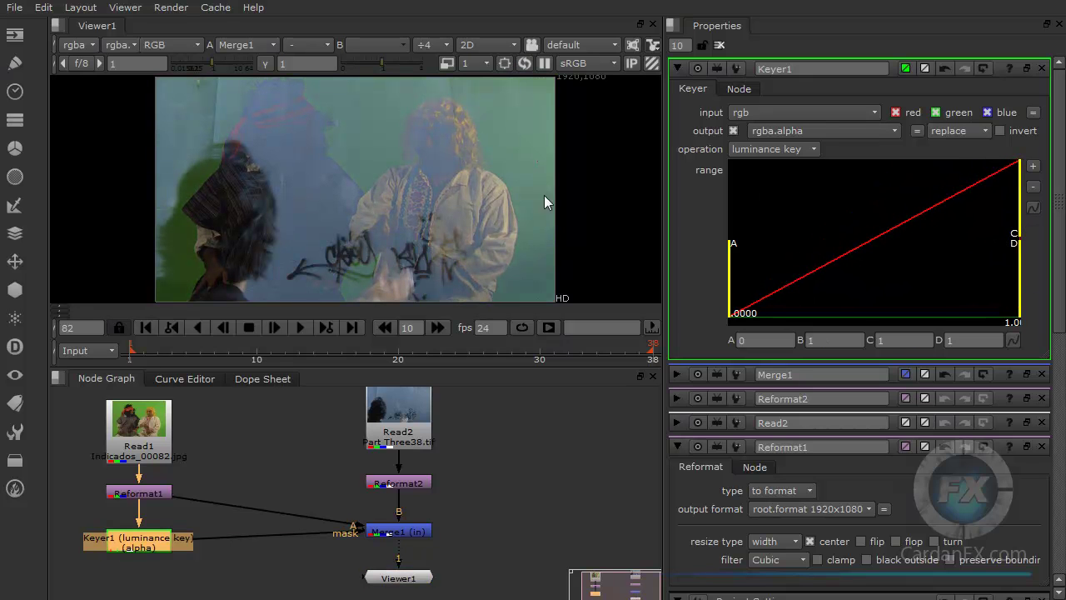
Lower Keyer1's range handle B to about 0.147 while viewing the alpha channel, and switch the viewer back to RGB.
click(160, 45)
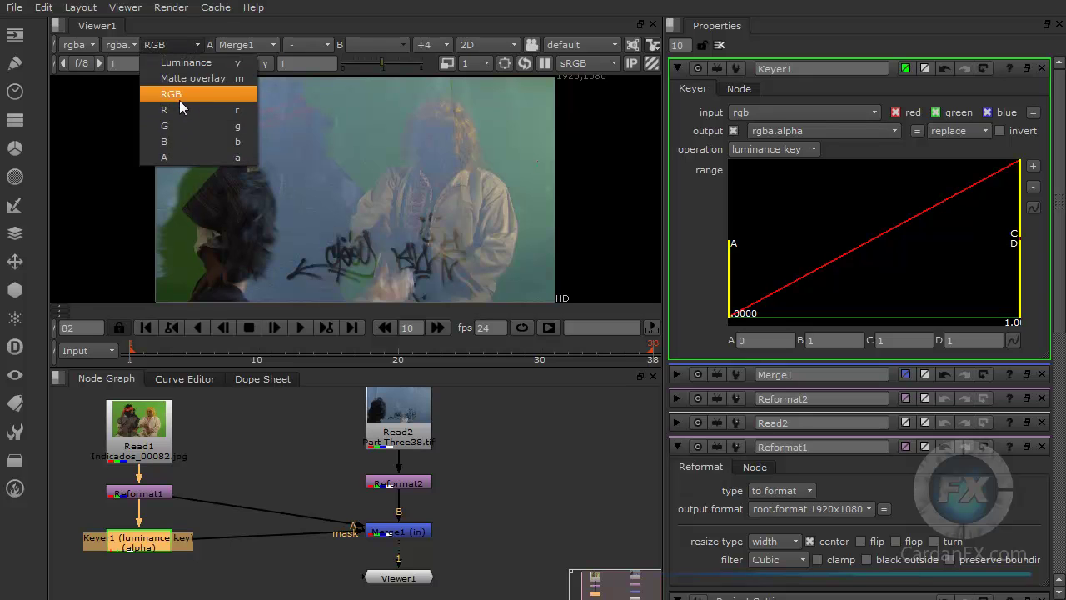
click(173, 158)
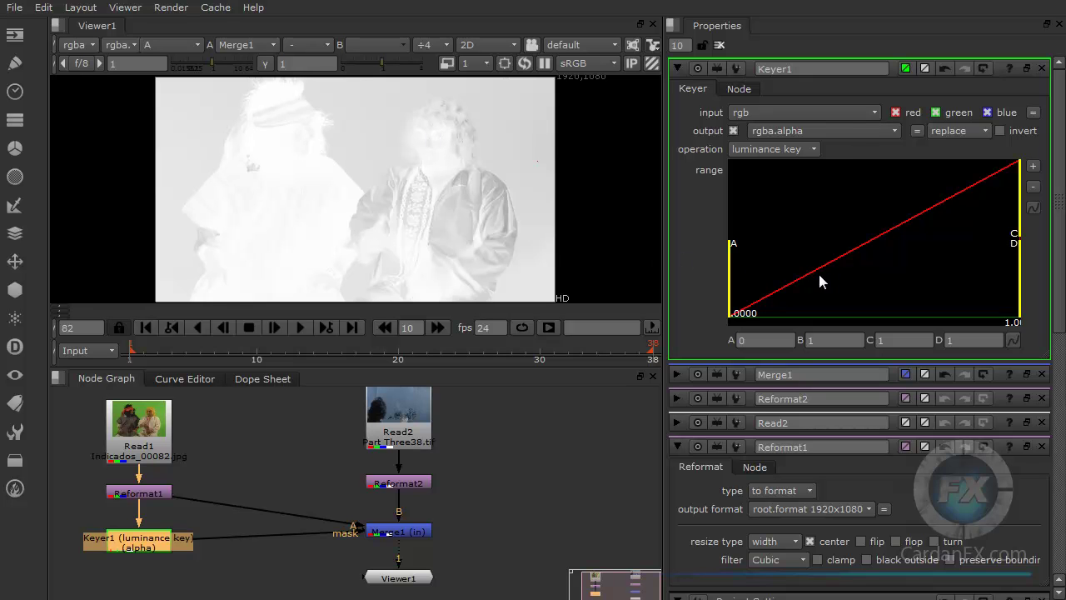
drag(733, 315, 698, 313)
drag(1018, 235, 841, 227)
click(191, 44)
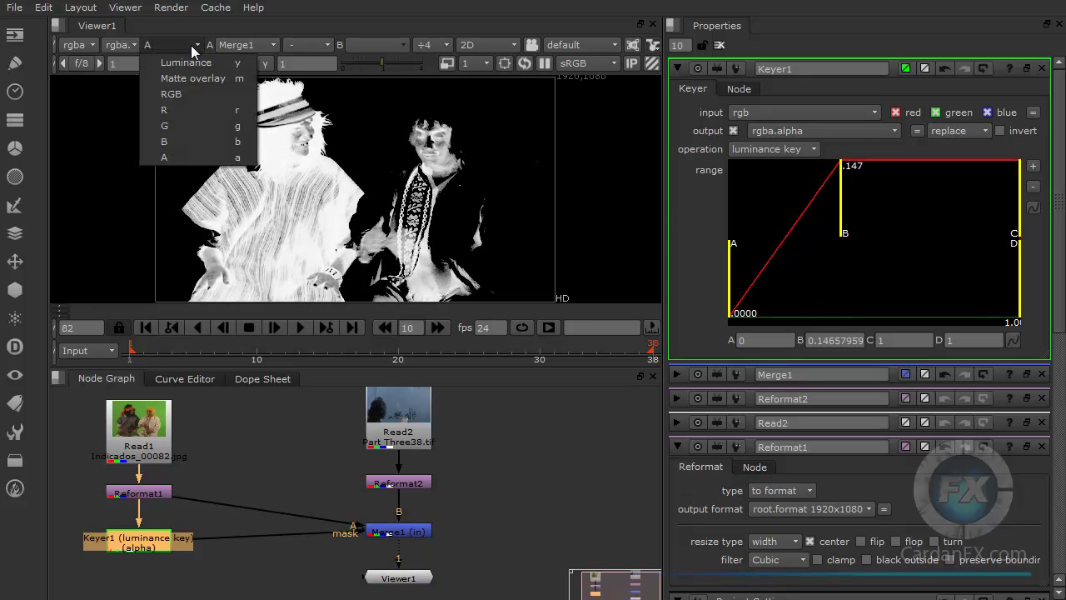
click(184, 97)
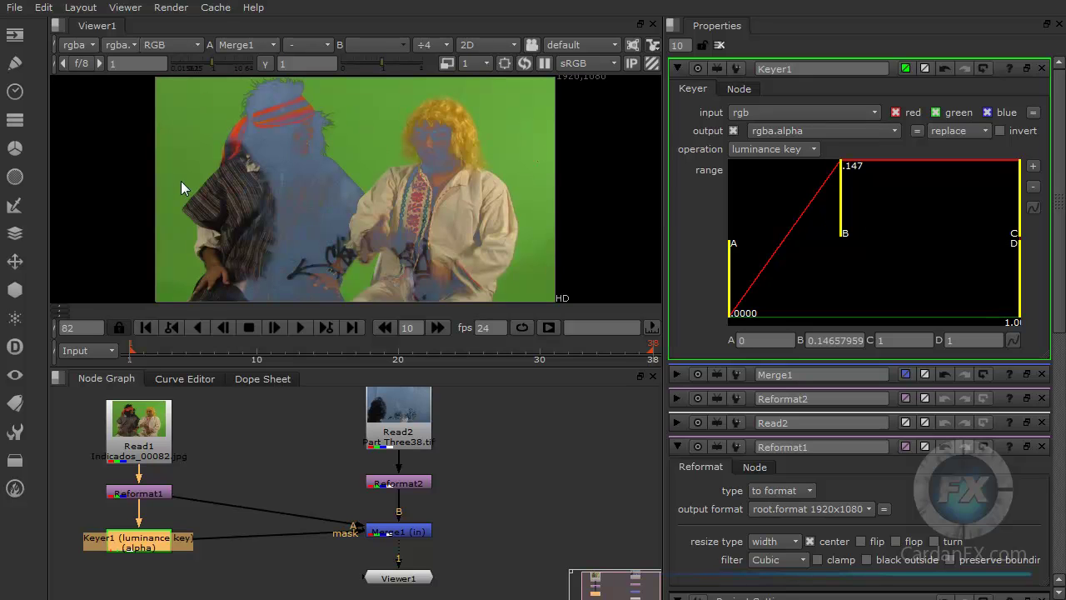
Adjust Keyer1's luminance range handles to B about 0.174 and C about 0.402.
drag(826, 232, 804, 237)
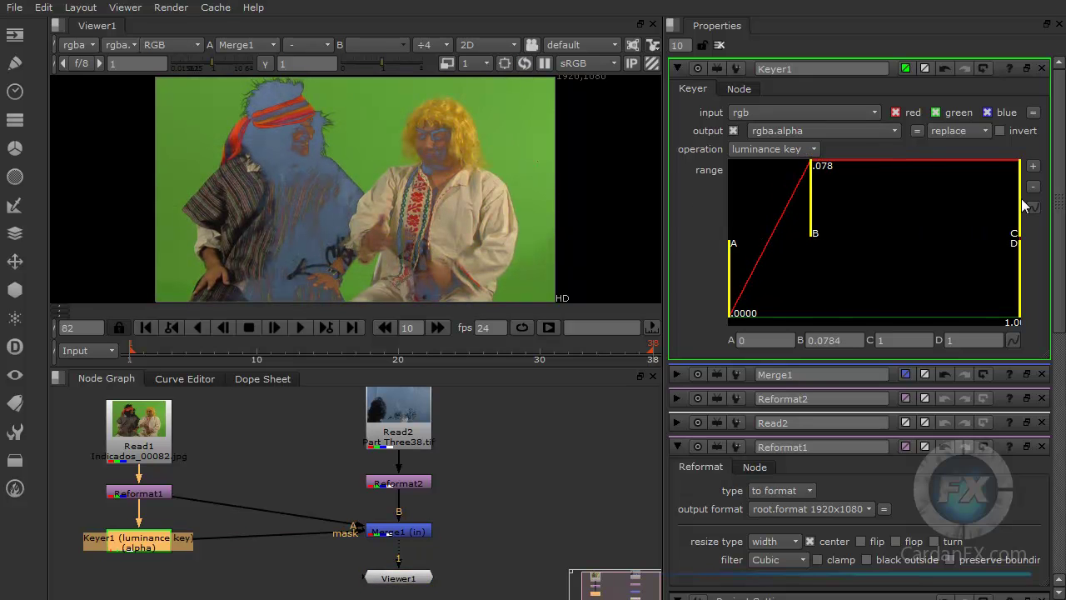
drag(1018, 202, 889, 200)
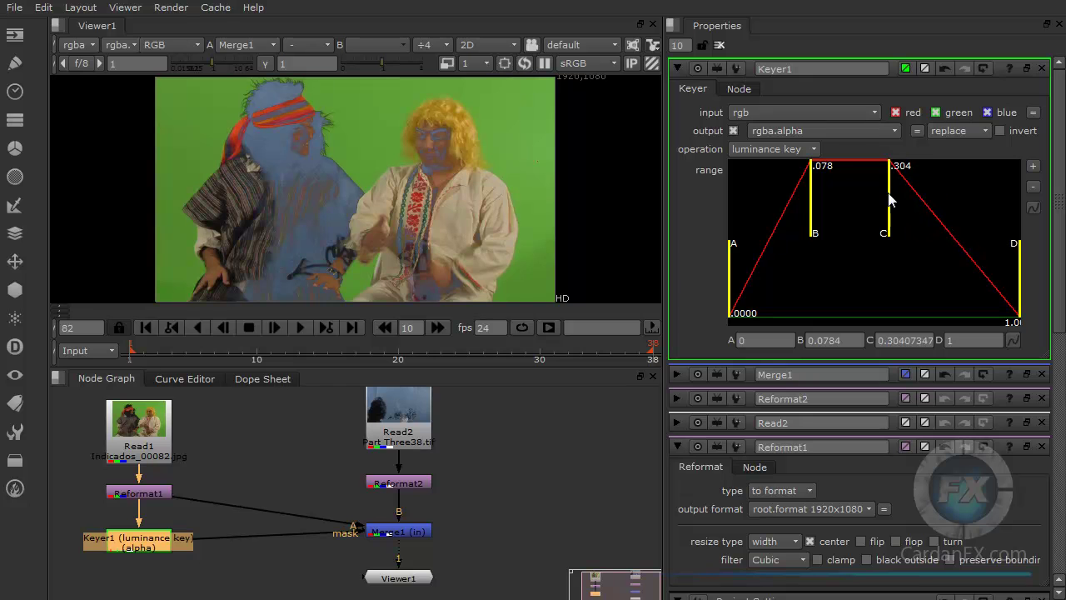
drag(813, 199, 914, 226)
mouse_move(850, 229)
mouse_down()
mouse_move(829, 228)
mouse_move(858, 220)
mouse_up()
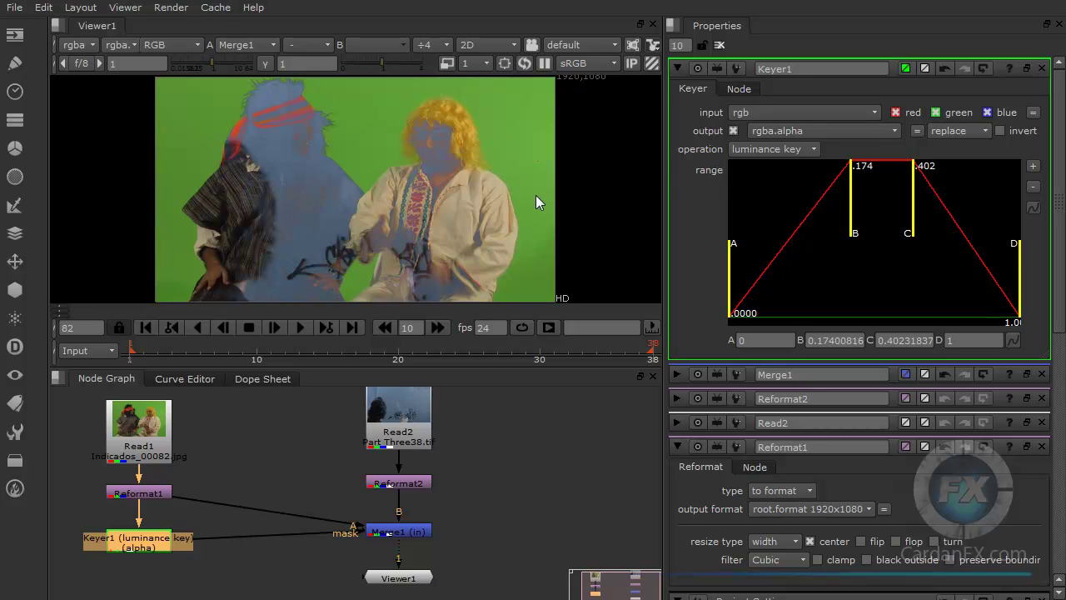
Try Keyer1's green keyer operation with range handles B at about 0.236, C at 0.49 and D at about 0.677.
click(756, 150)
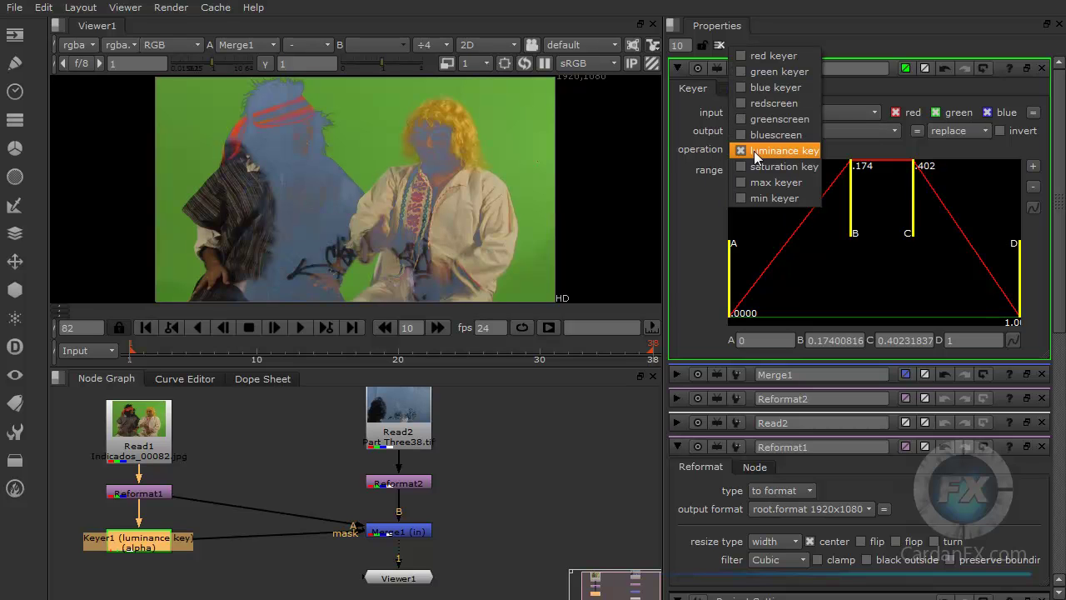
click(756, 71)
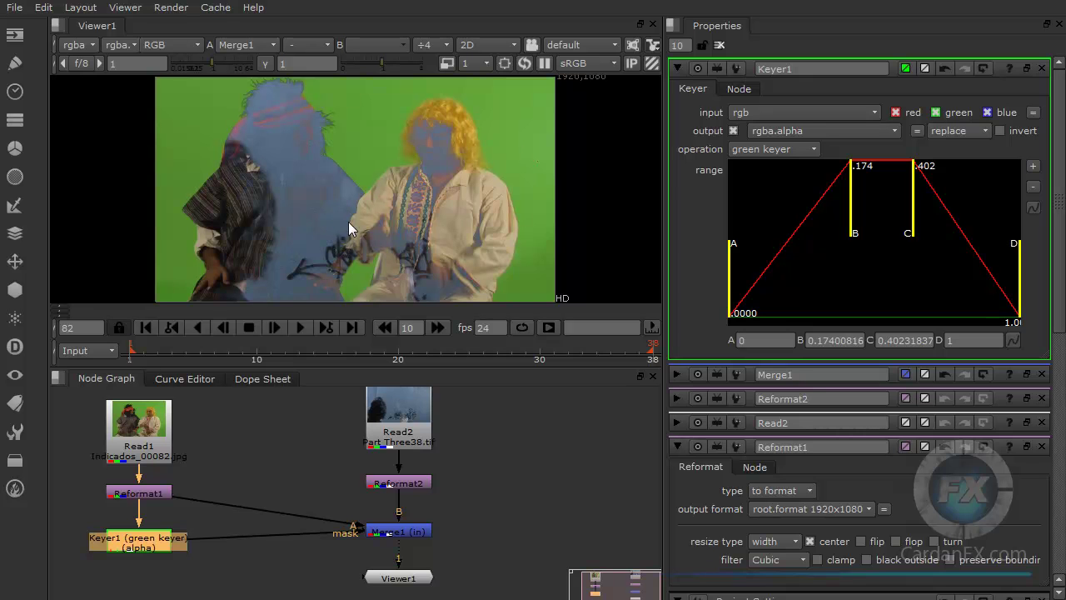
drag(856, 239, 932, 238)
drag(1017, 288, 932, 293)
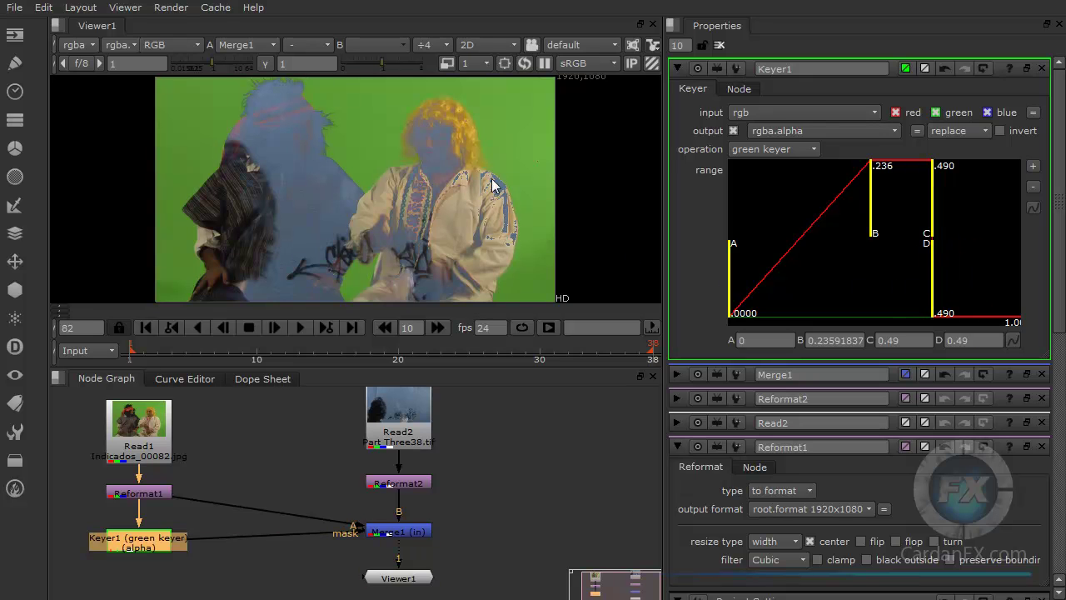
drag(929, 300, 968, 303)
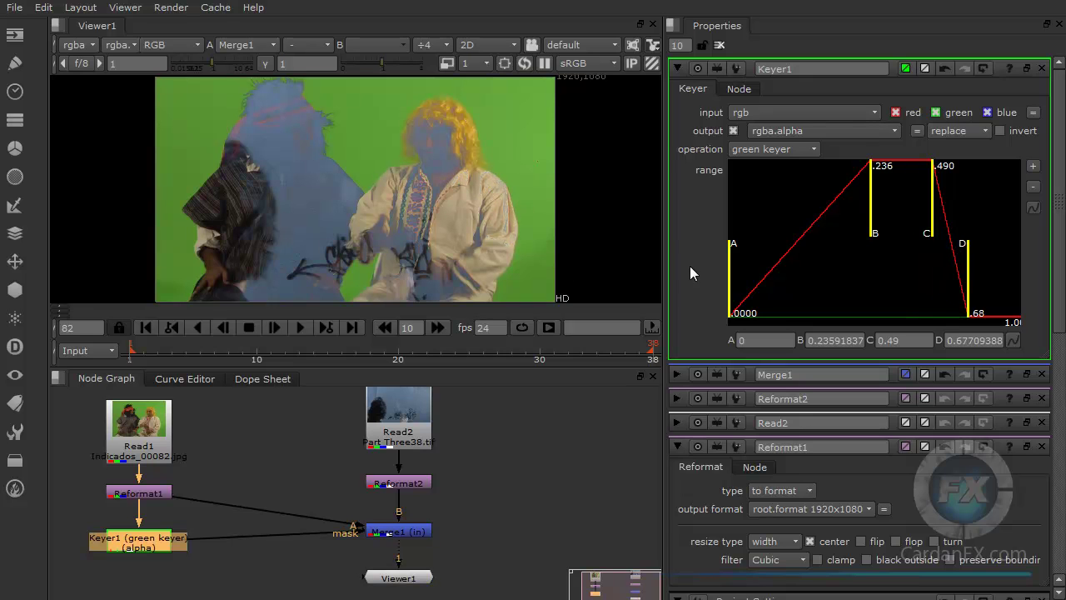
Return Keyer1's range handle D to 1, and try B at about 0.194 and C at about 0.350.
drag(731, 300, 637, 283)
drag(969, 303, 1041, 293)
drag(871, 209, 853, 208)
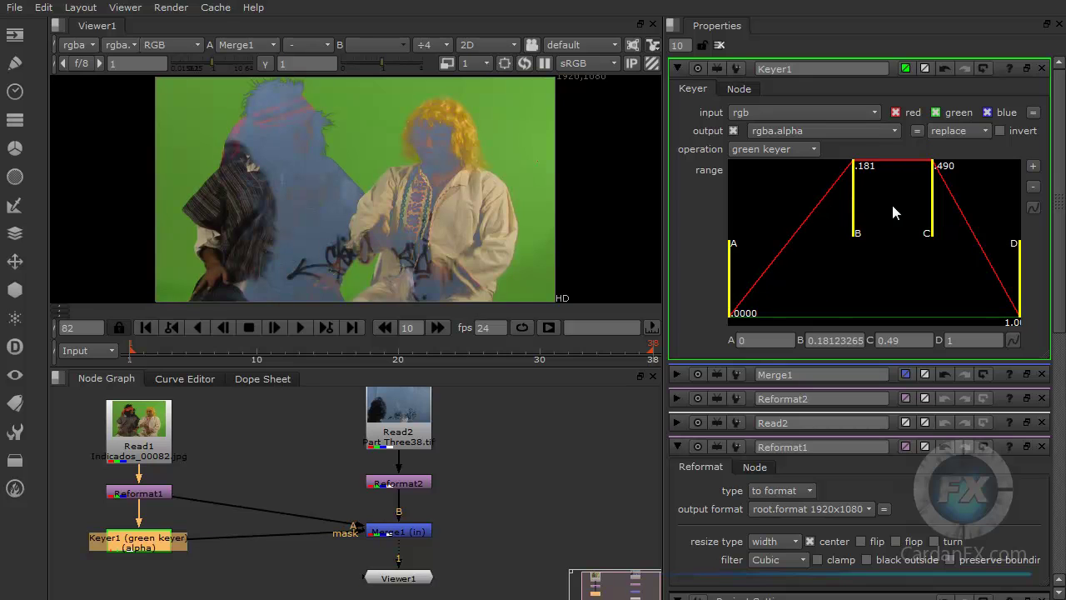
drag(933, 214, 858, 208)
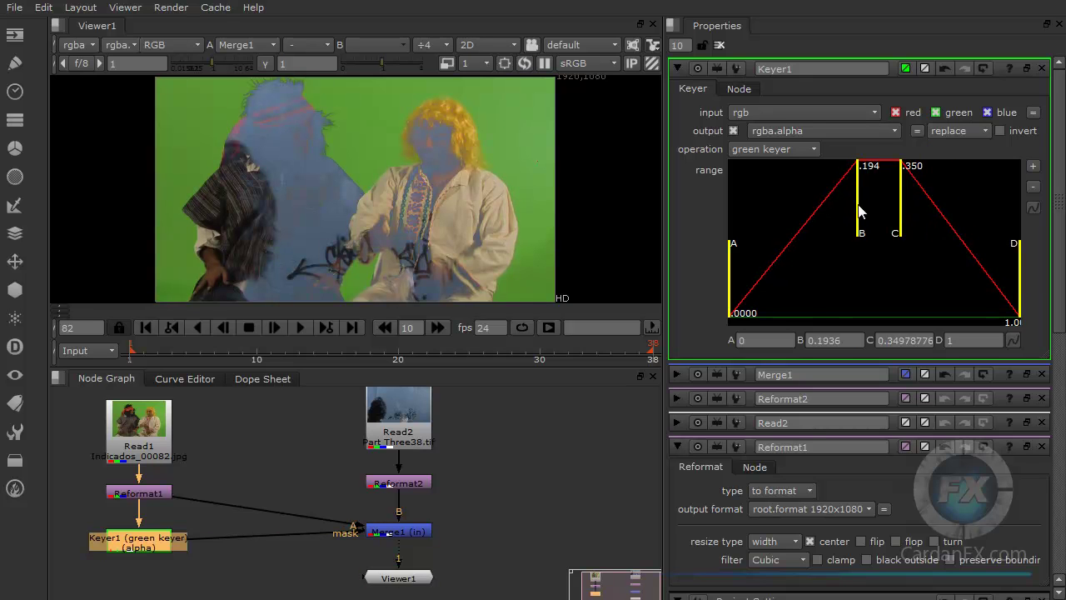
Set Keyer1's operation to greenscreen and widen its range to B about 0.267 and C about 0.846.
click(763, 152)
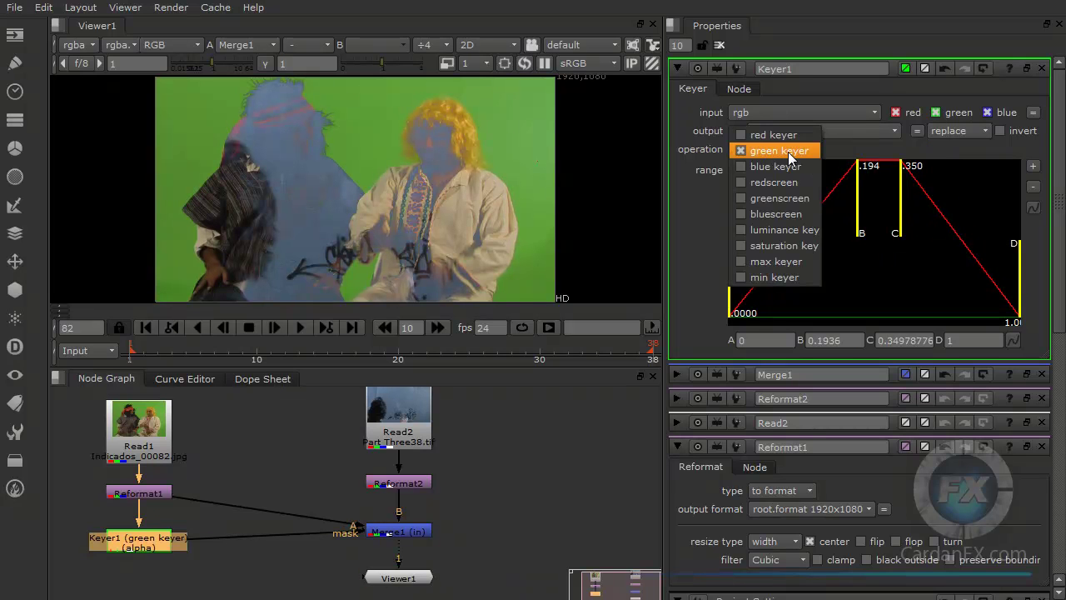
click(770, 198)
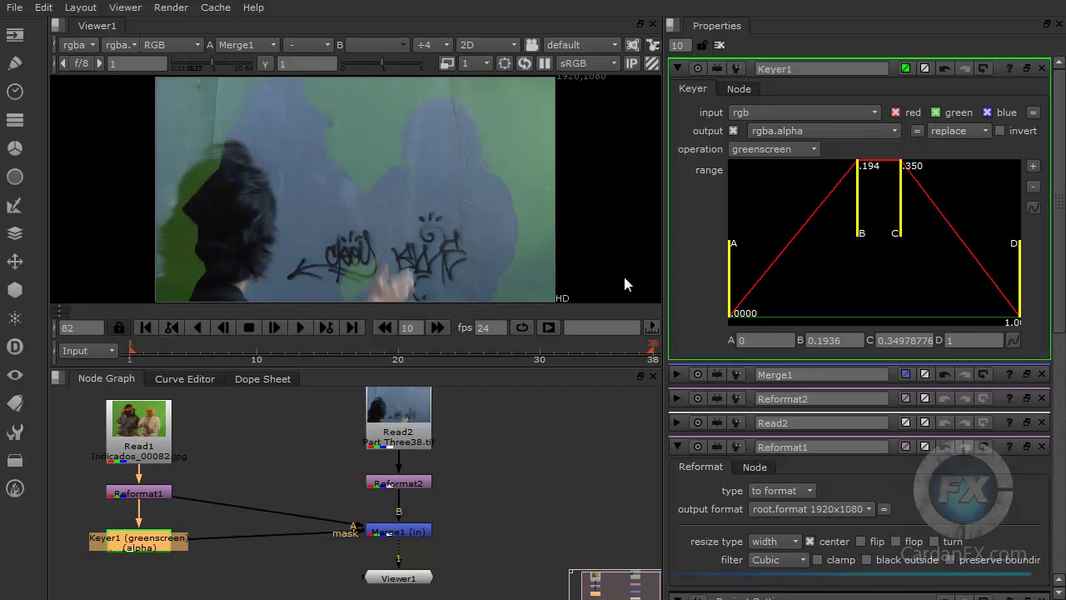
drag(862, 237, 1004, 235)
mouse_move(861, 236)
mouse_down()
mouse_move(954, 233)
mouse_move(880, 234)
mouse_up()
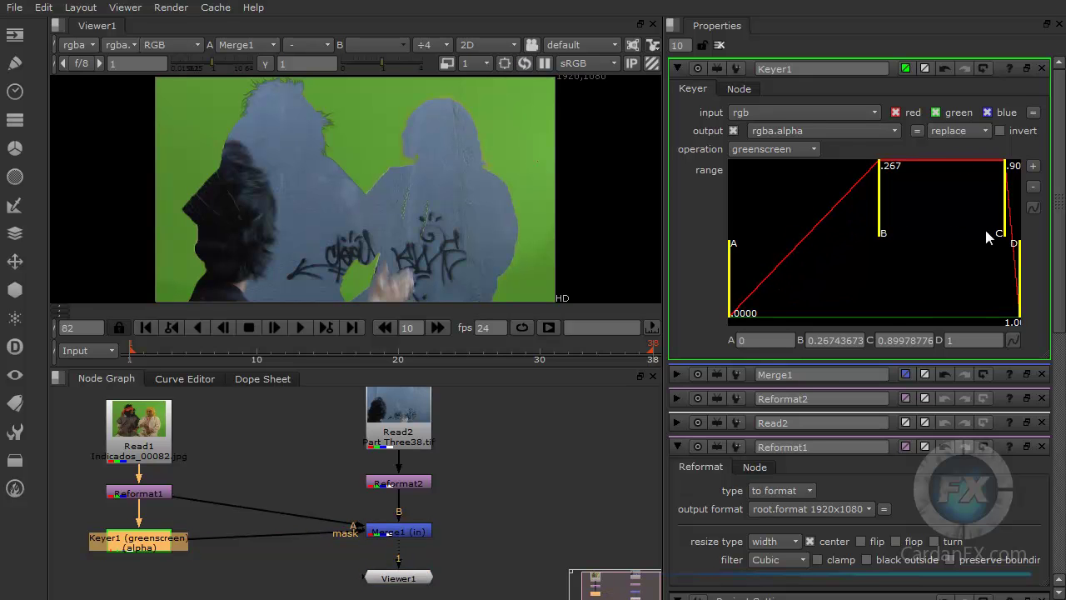
mouse_move(1004, 235)
mouse_down()
mouse_move(966, 237)
mouse_move(996, 236)
mouse_up()
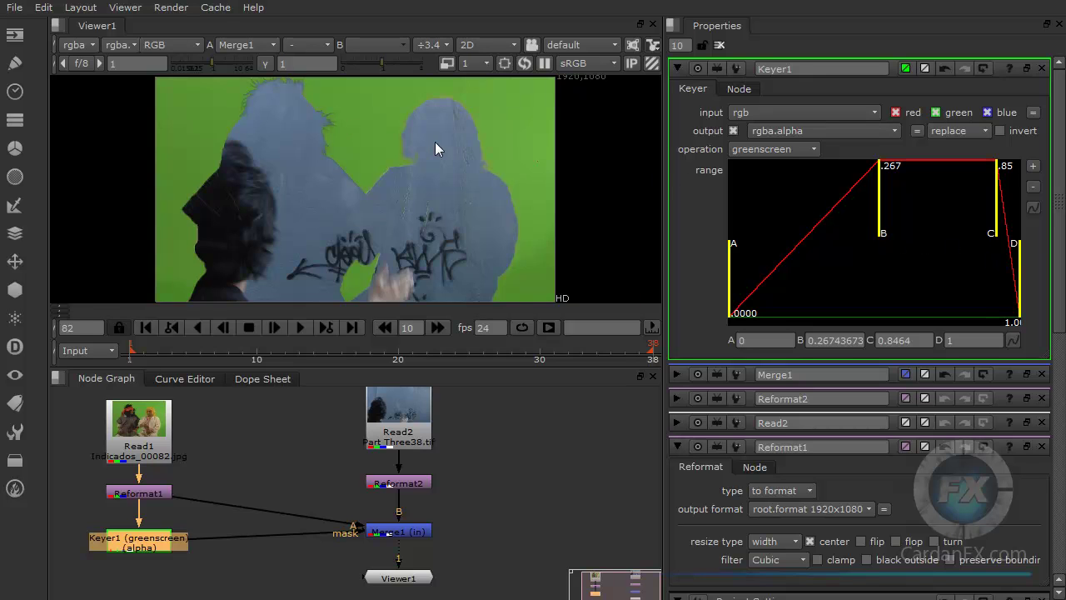
Refine Keyer1's greenscreen range to B about 0.327 and C about 0.826, checking the figures' edges up close.
scroll(435, 148, up, 4)
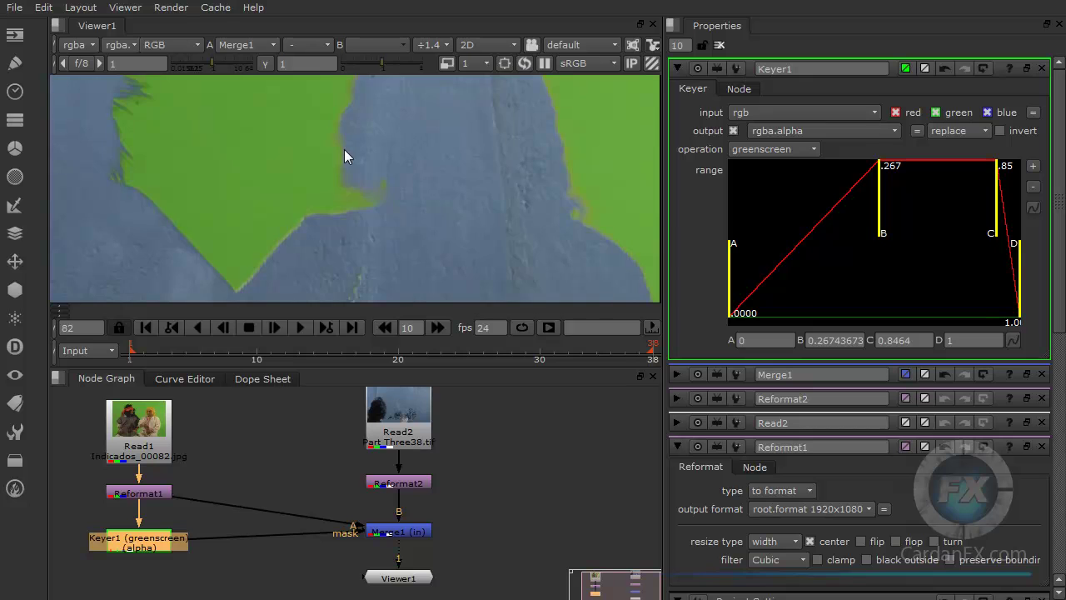
scroll(344, 149, down, 2)
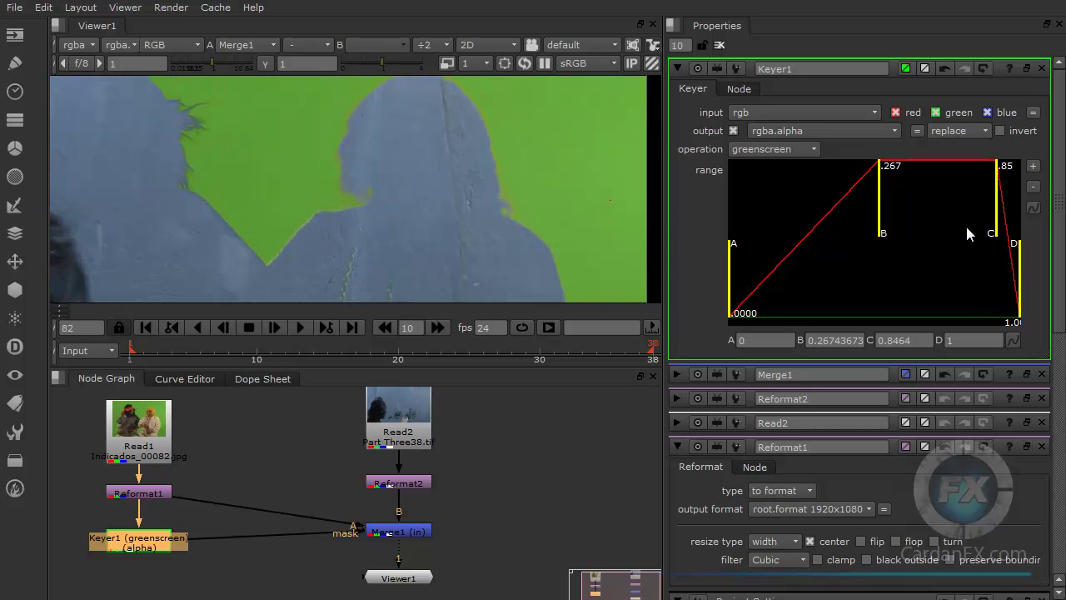
drag(995, 232, 984, 237)
mouse_move(883, 236)
mouse_down()
mouse_move(912, 236)
mouse_move(854, 238)
mouse_move(897, 238)
mouse_up()
drag(736, 305, 656, 288)
mouse_move(1020, 308)
mouse_down()
mouse_move(993, 249)
mouse_move(1028, 310)
mouse_move(991, 267)
mouse_move(1022, 313)
mouse_move(996, 274)
mouse_move(1018, 308)
mouse_move(995, 304)
mouse_move(1025, 315)
mouse_up()
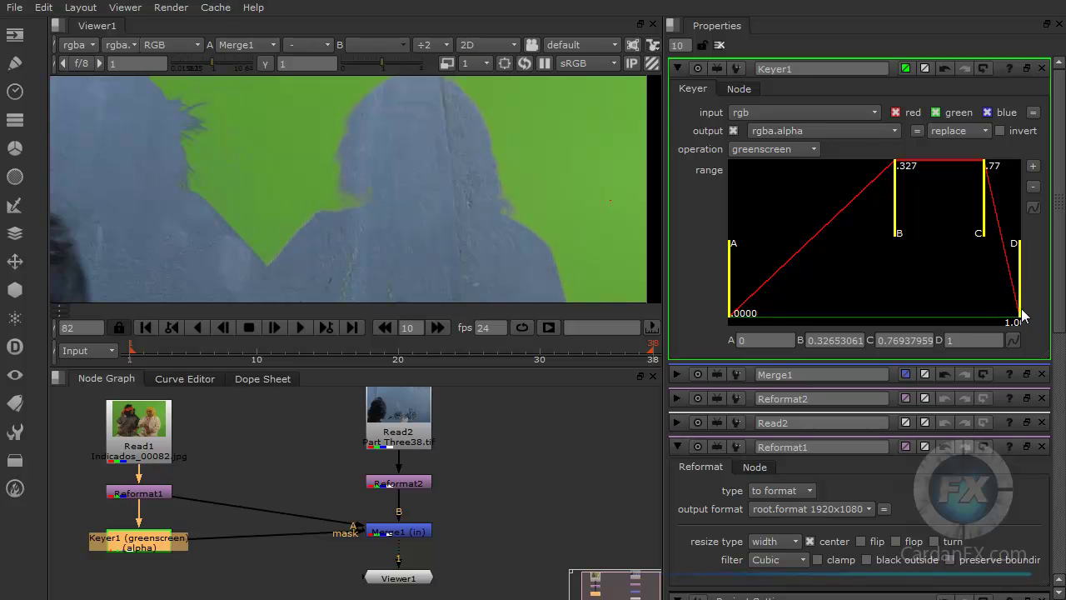
drag(979, 225, 992, 231)
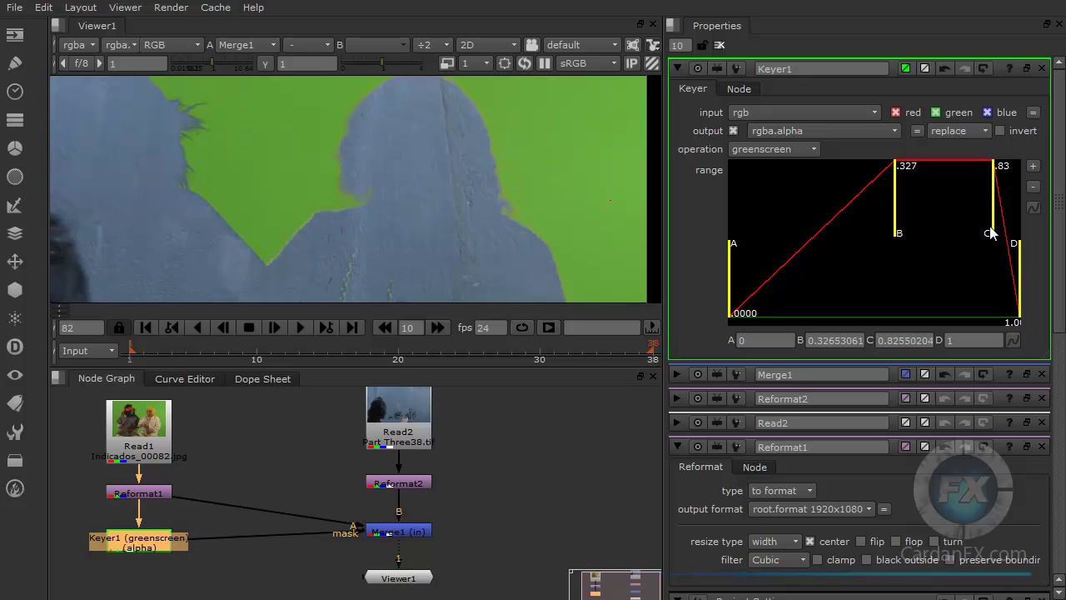
Open Merge1's properties and invert its mask.
scroll(491, 183, up, 2)
scroll(523, 179, down, 4)
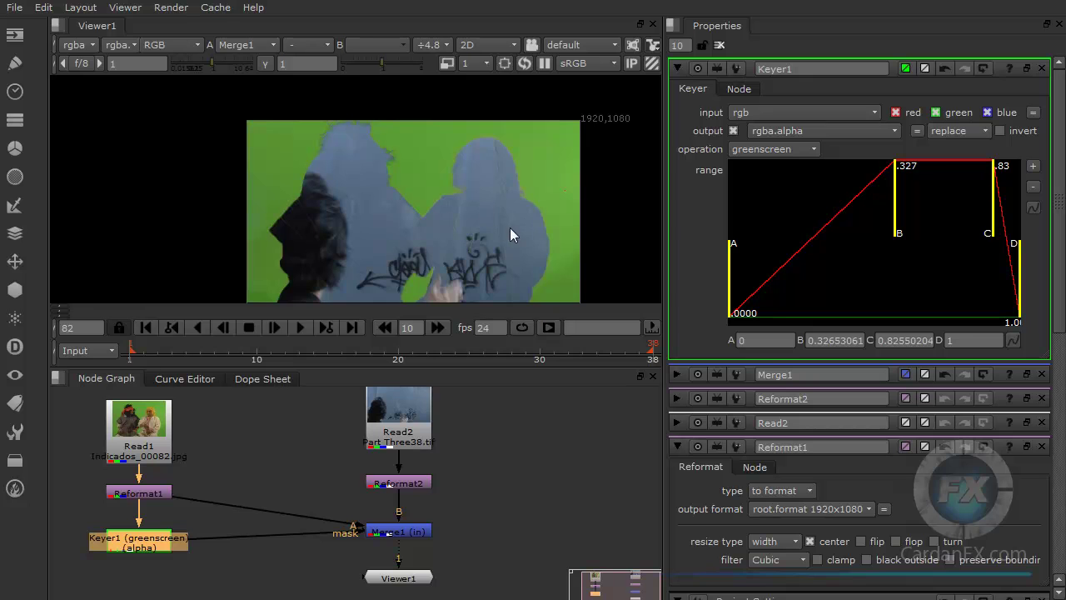
scroll(446, 199, up, 3)
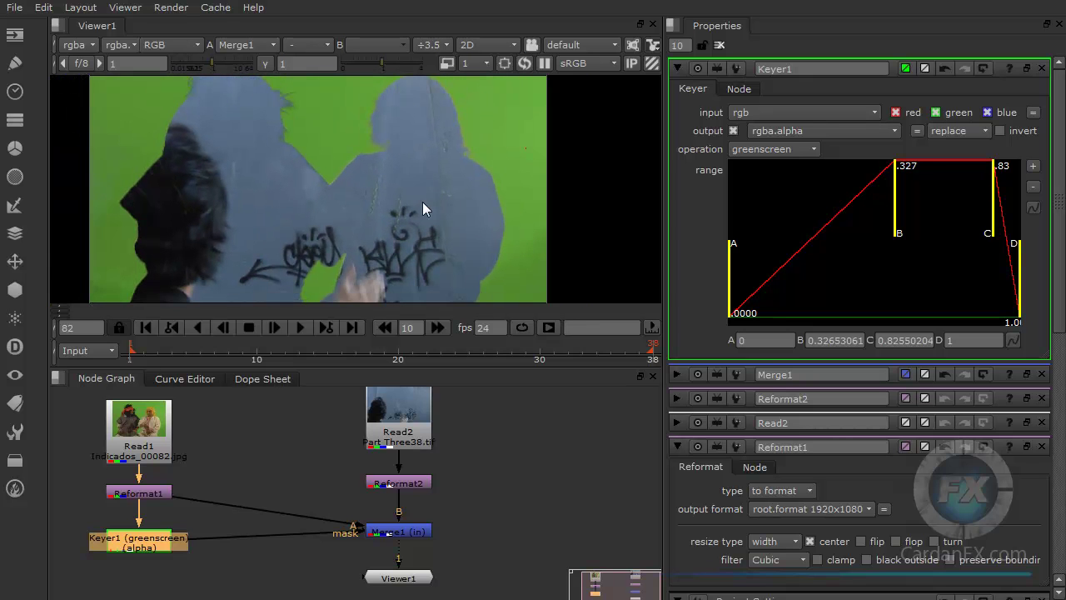
middle_drag(422, 201, 459, 202)
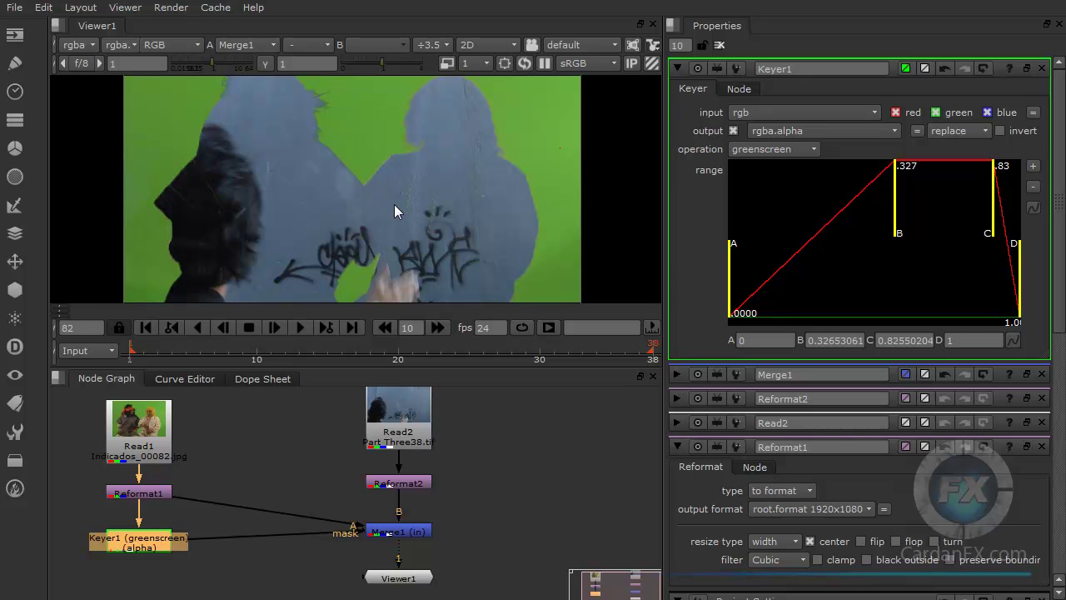
double_click(425, 530)
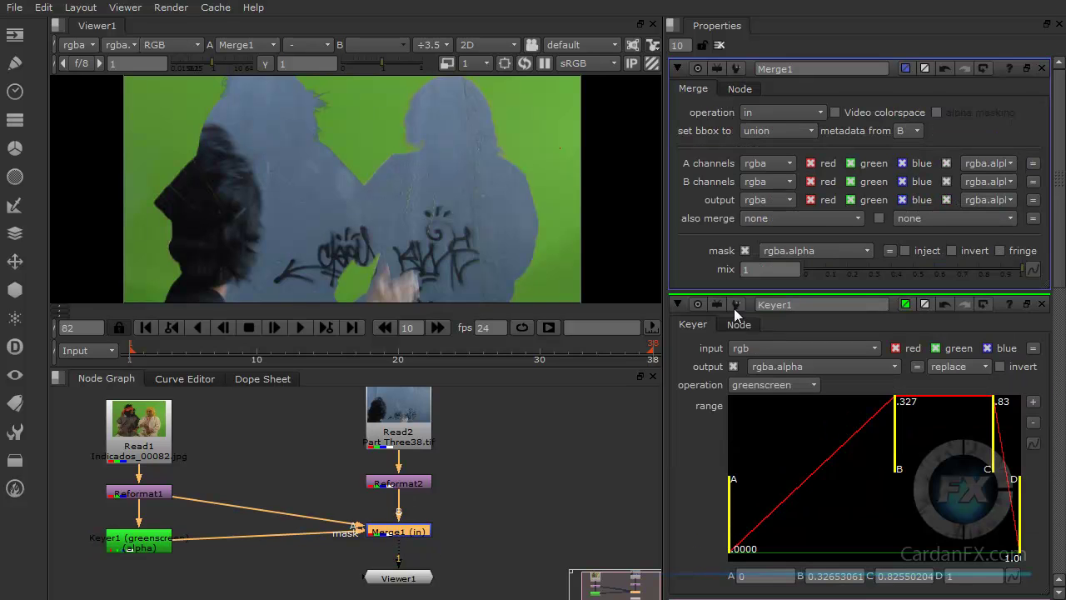
click(950, 250)
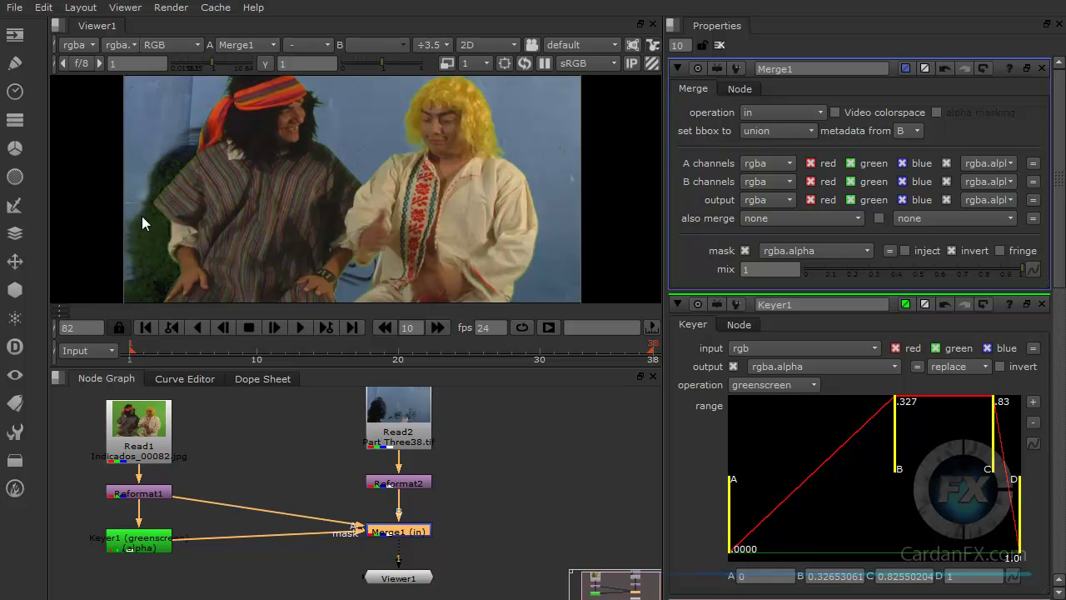
Bring up Keyer1's properties and raise its range handle C to about 0.905.
click(142, 543)
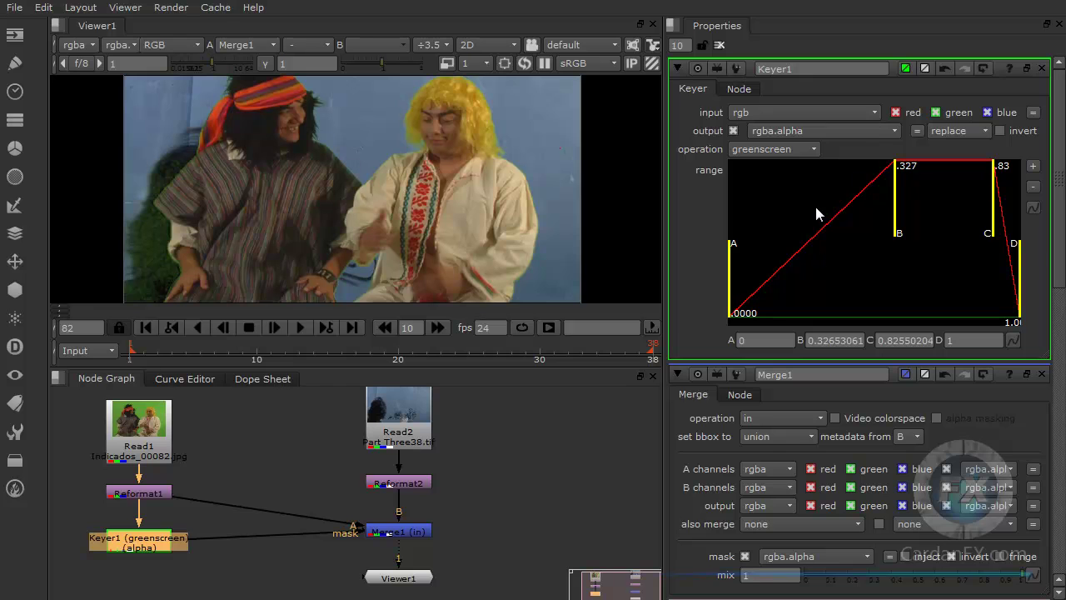
mouse_move(735, 297)
mouse_down()
mouse_move(858, 288)
mouse_move(731, 288)
mouse_up()
drag(994, 235, 1008, 237)
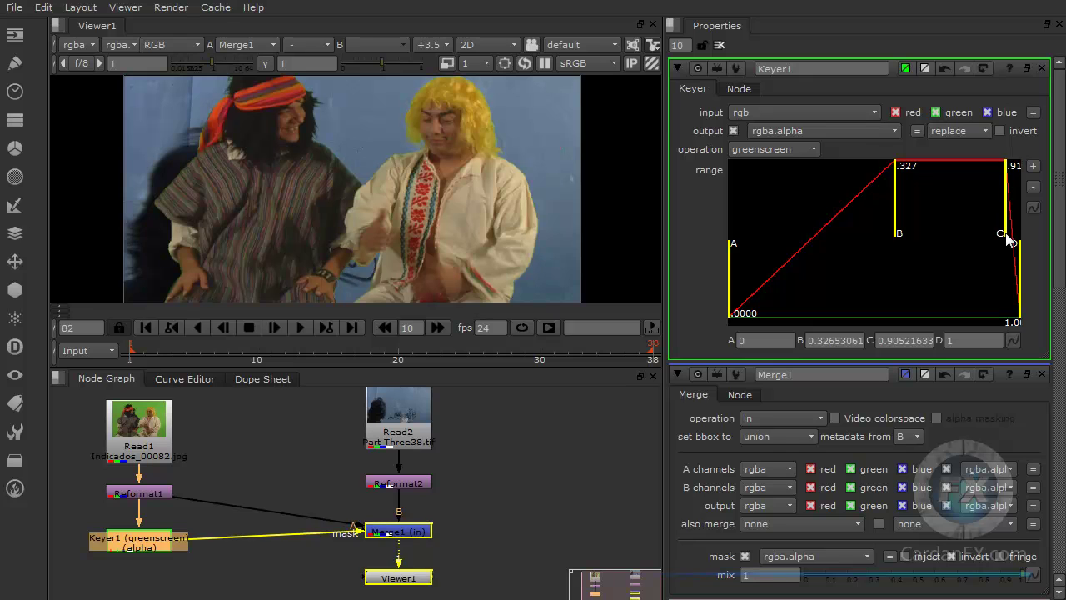